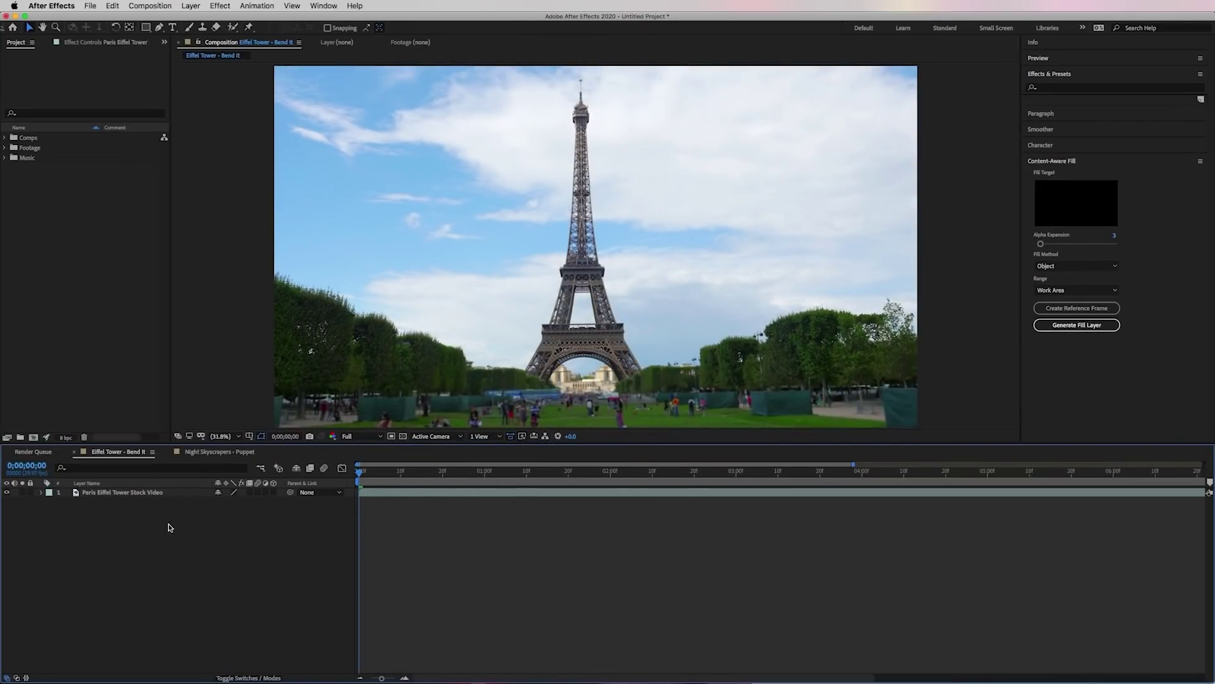
Duplicate the Paris Eiffel Tower stock video layer and name the top copy 'Eiffel Tower'.
click(141, 497)
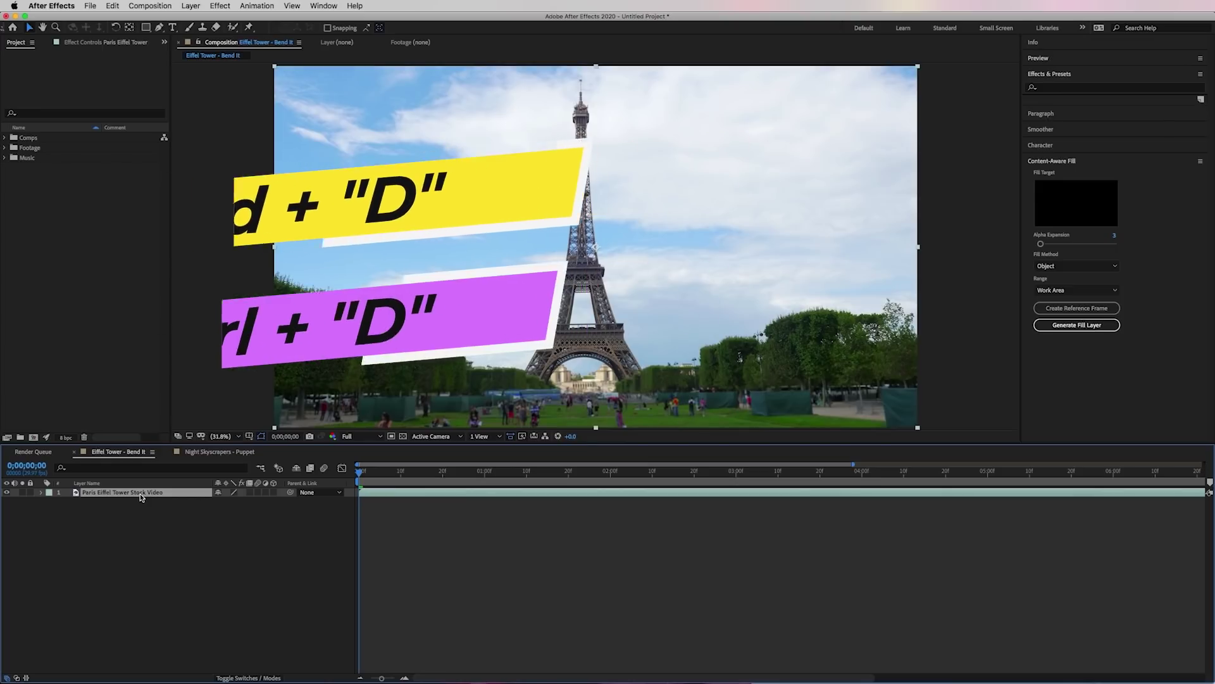
key(super+d)
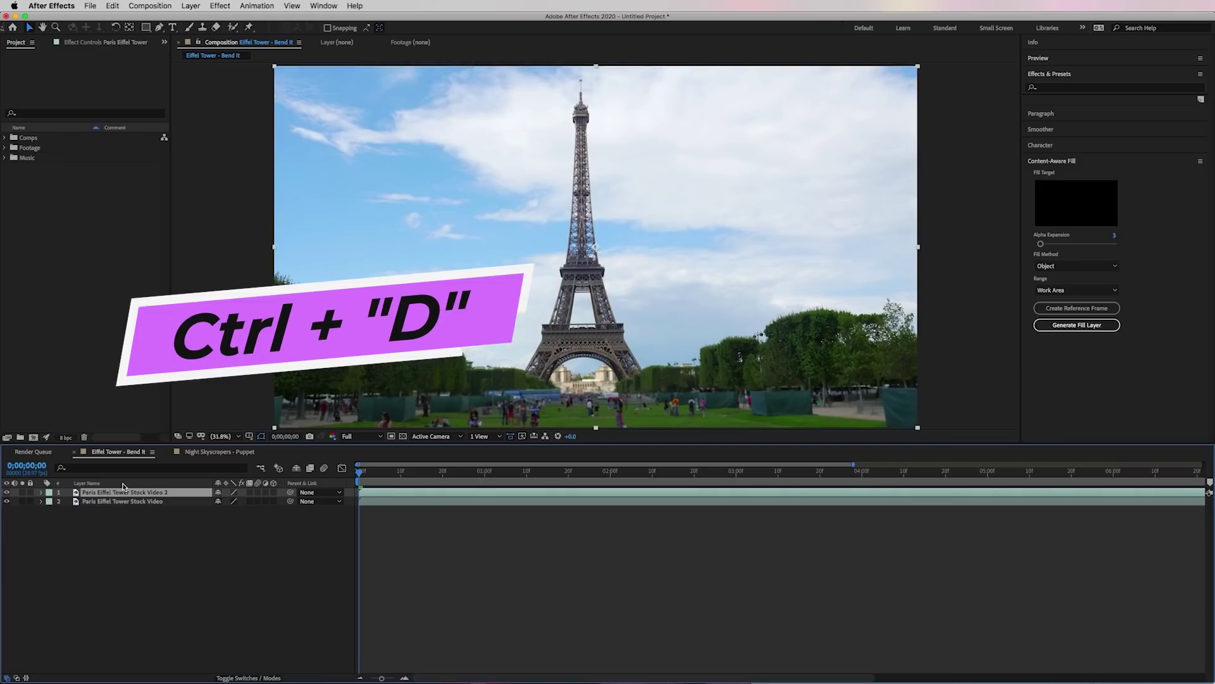
key(Return)
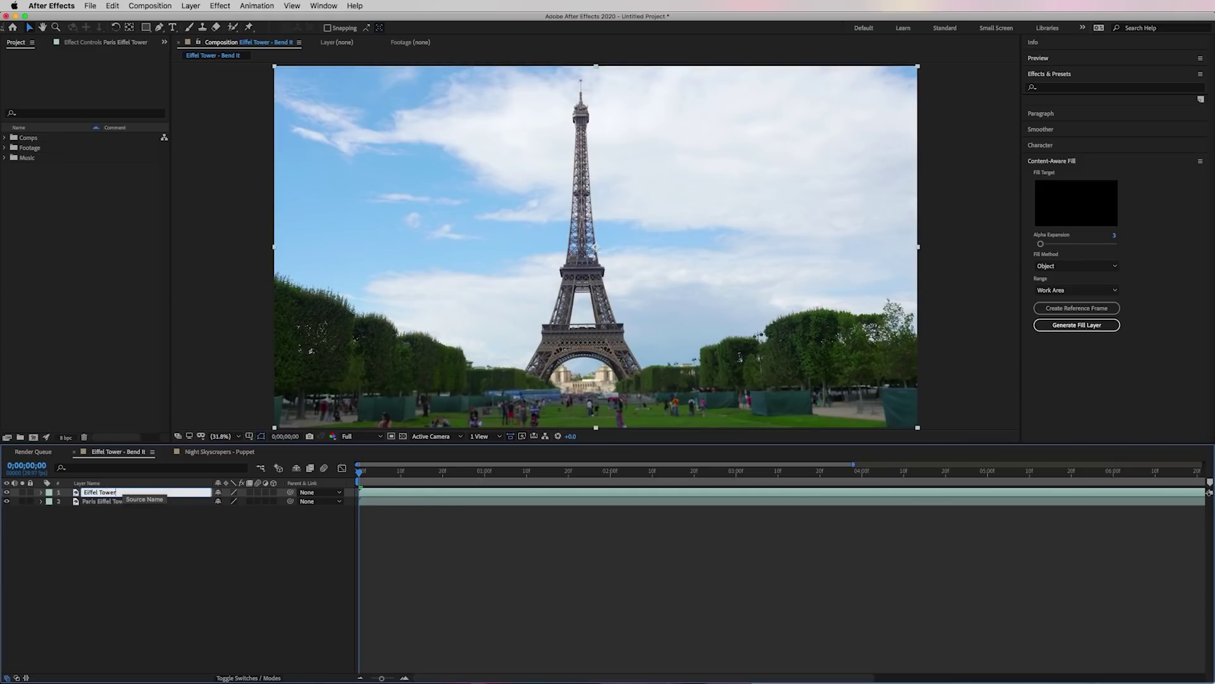
key(Return)
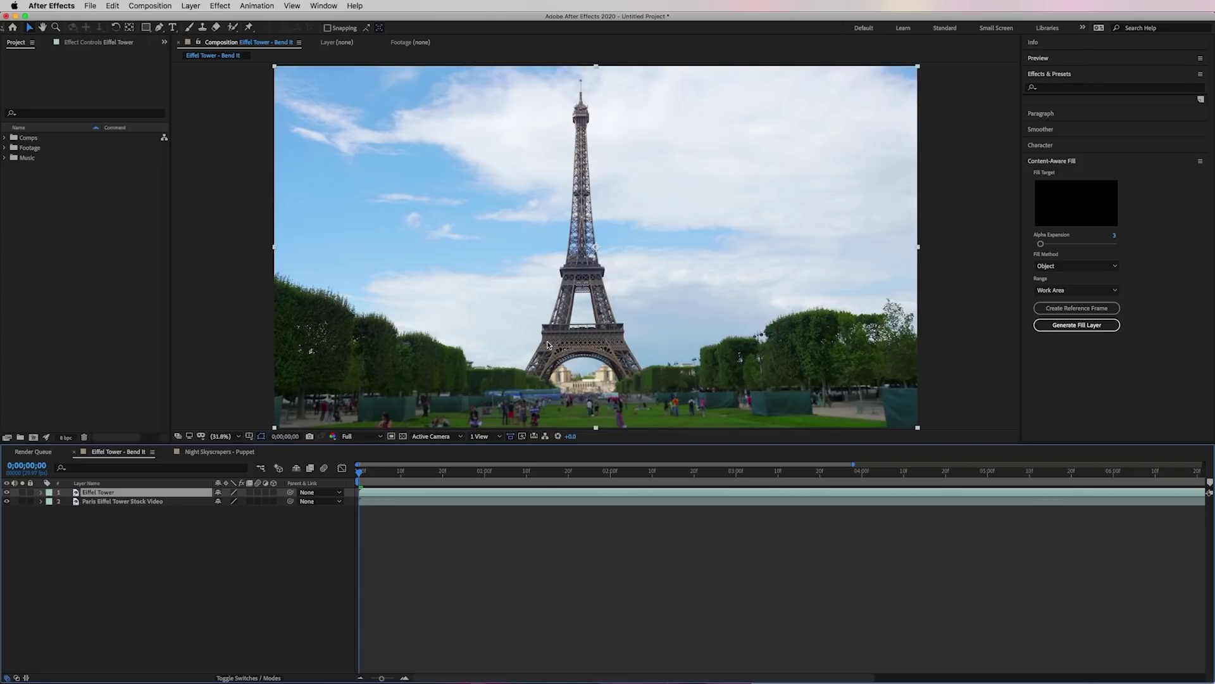
Zoom in on the Eiffel Tower's lower left leg.
click(62, 29)
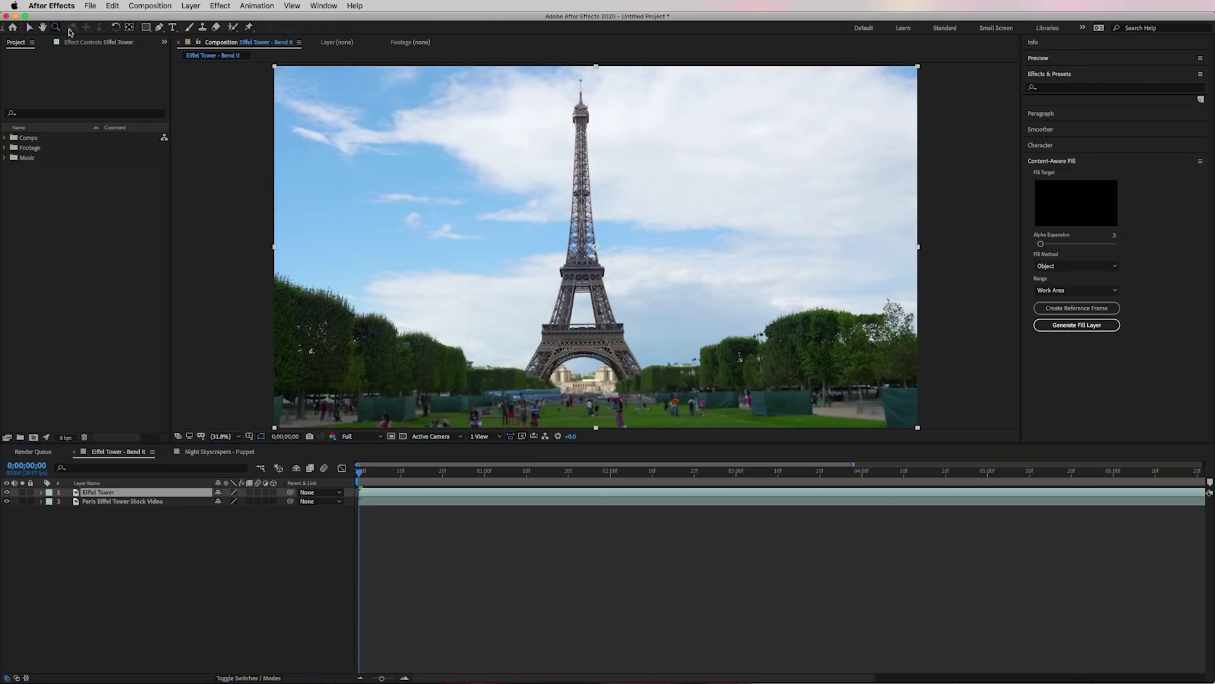
click(566, 313)
click(572, 302)
click(577, 267)
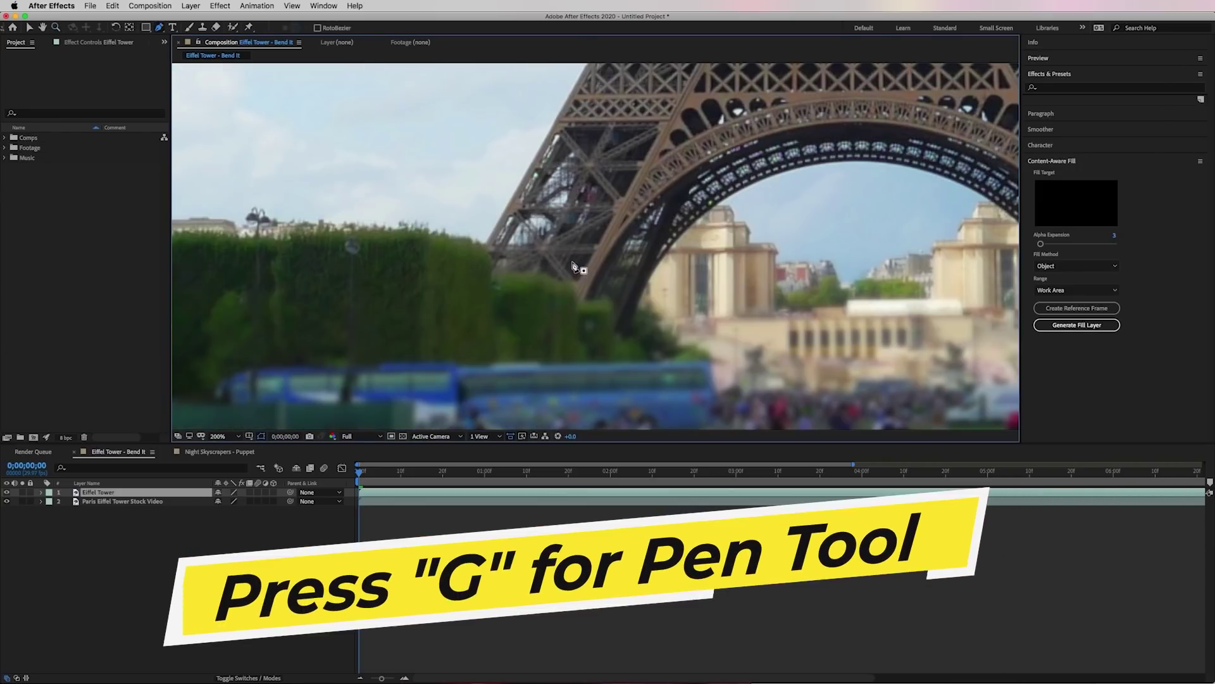
With the Pen tool, place mask points up the left leg to the first platform's edge.
key(g)
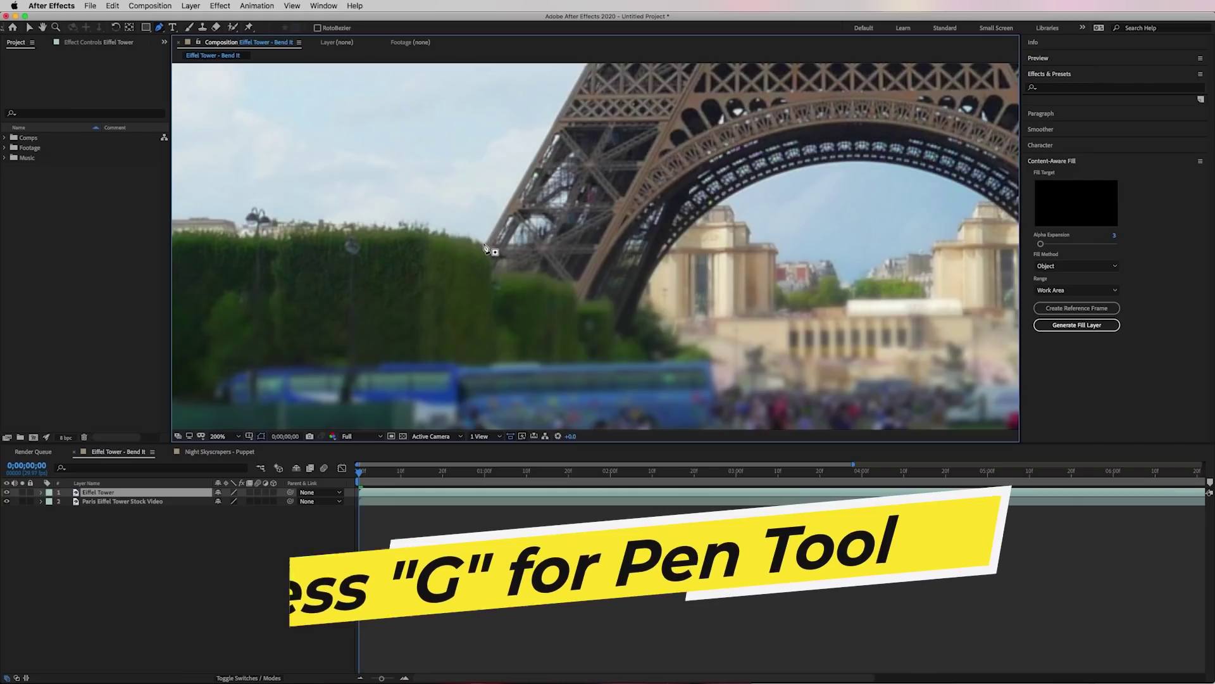
click(484, 241)
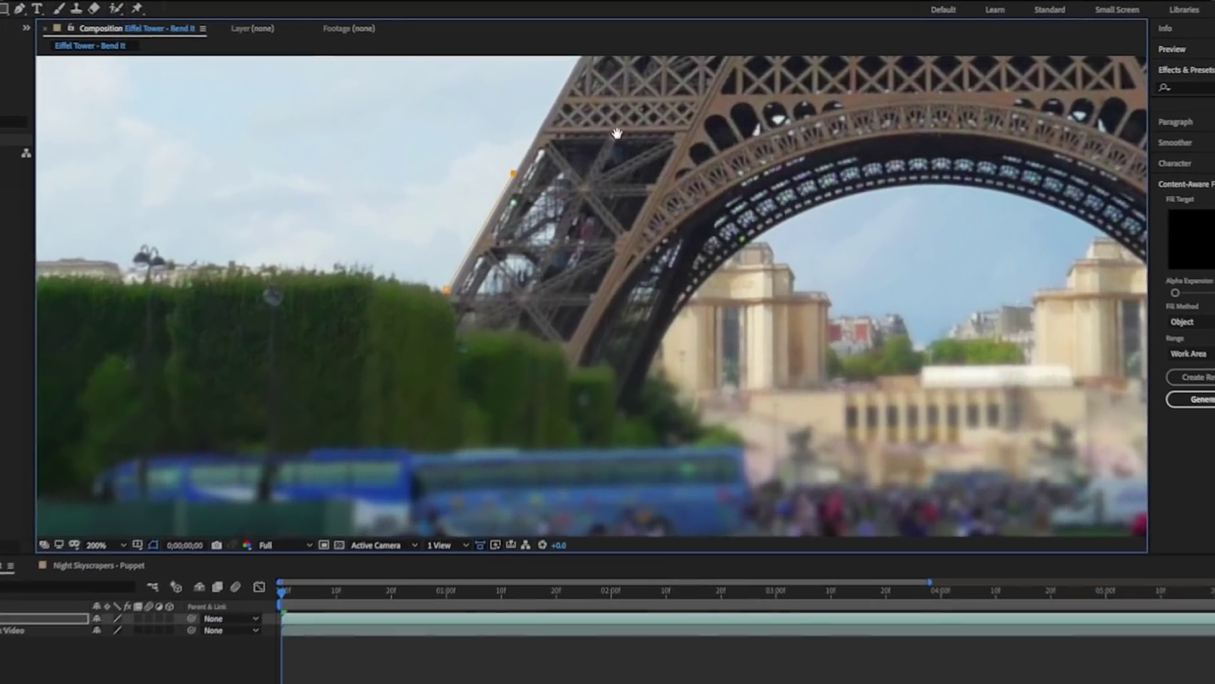
click(534, 153)
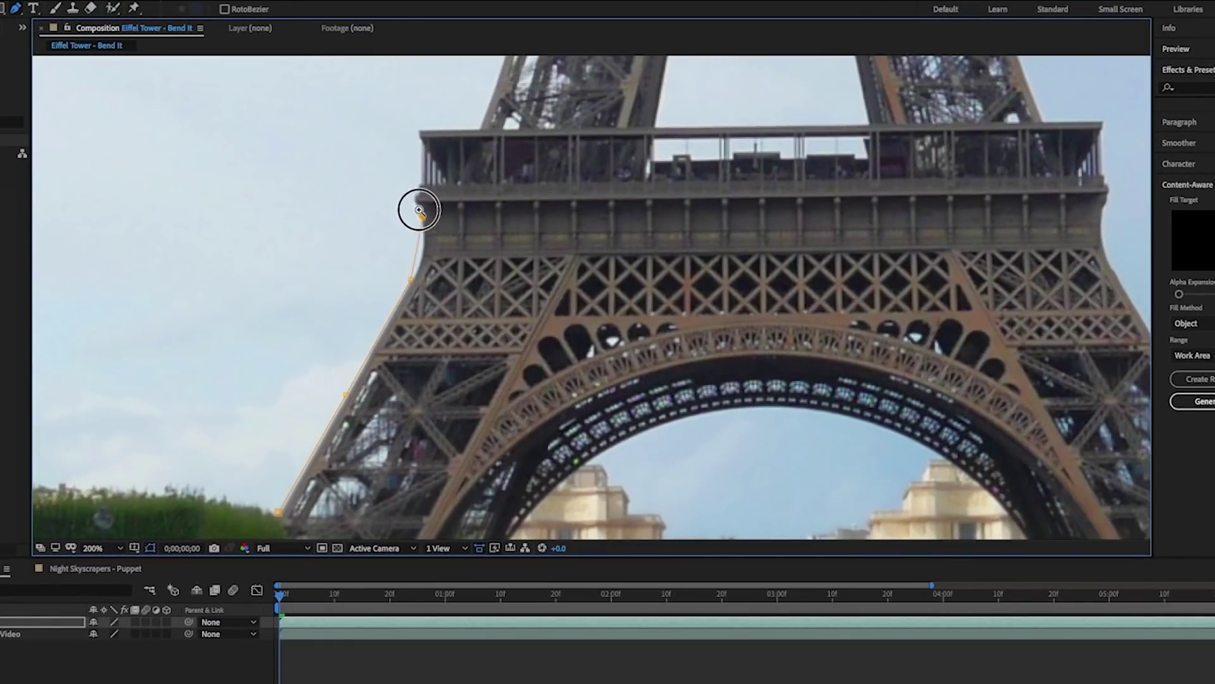
click(421, 213)
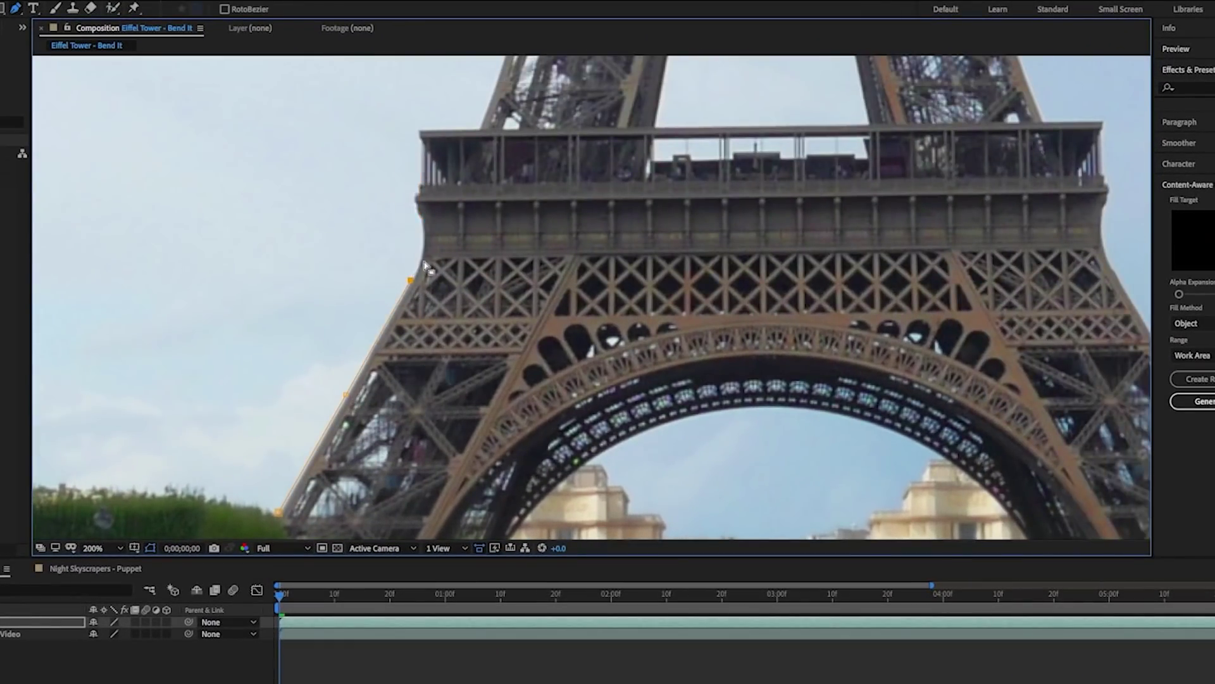
key(period)
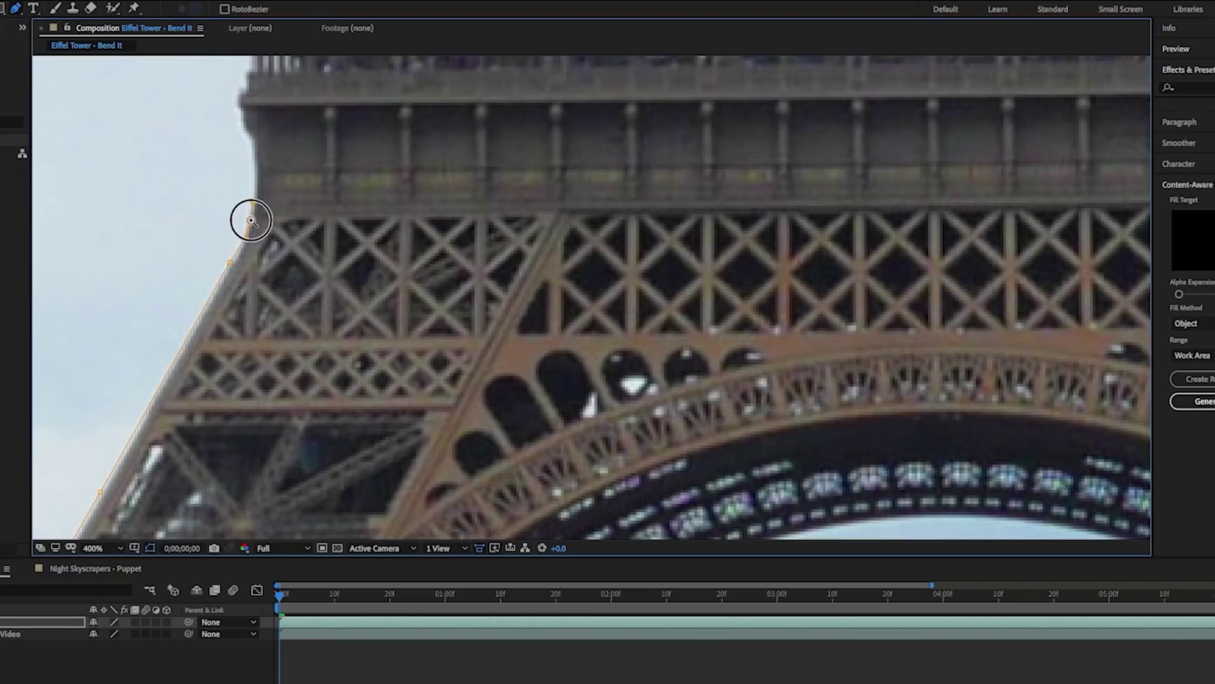
click(242, 110)
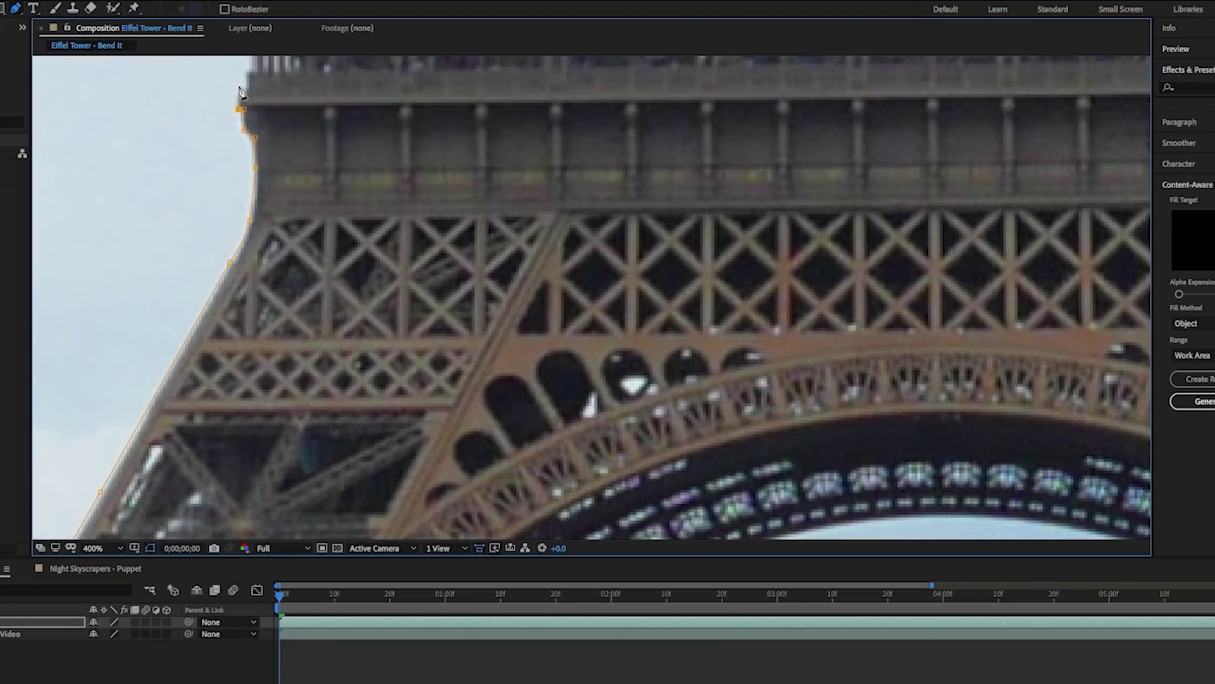
key(h)
drag(294, 98, 337, 339)
key(g)
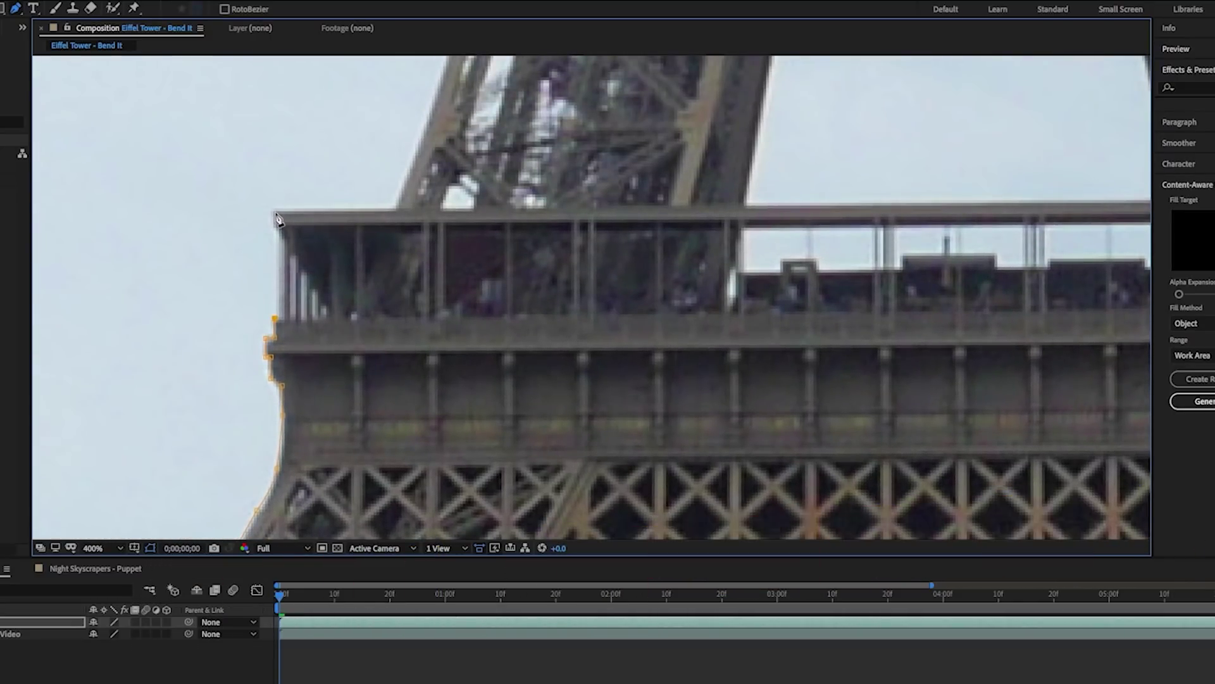
click(274, 213)
click(395, 205)
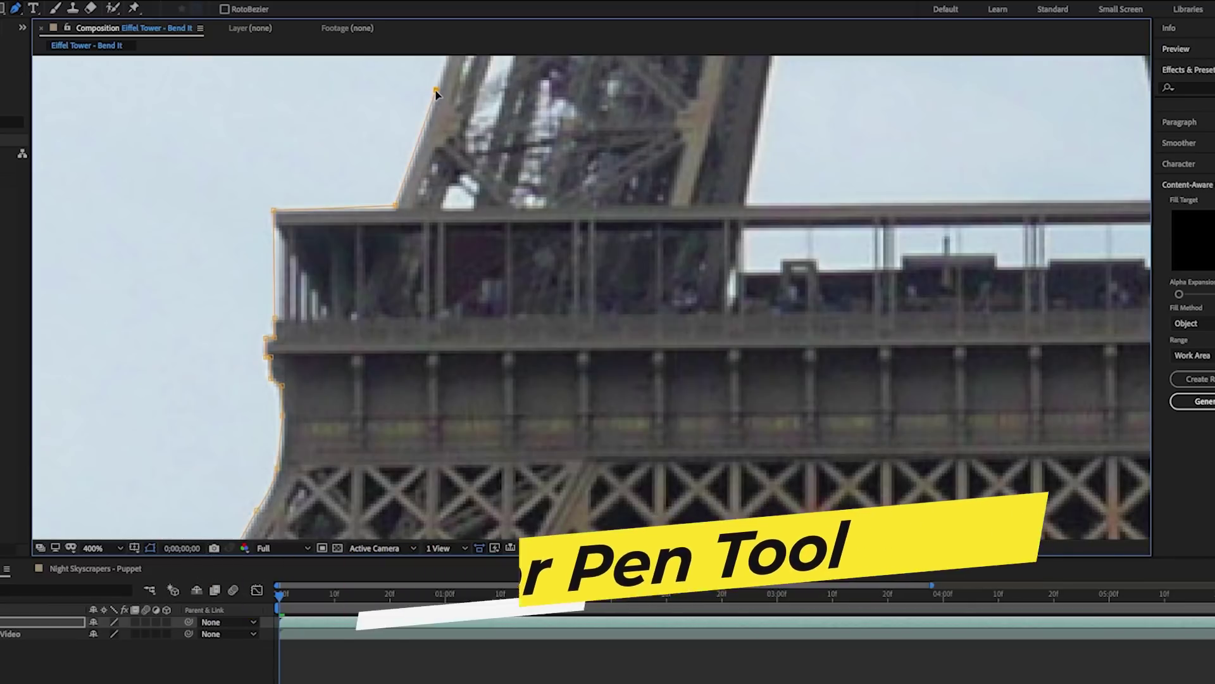
Continue the mask up the tower's upper left edge and around its tip.
key(h)
drag(437, 95, 400, 388)
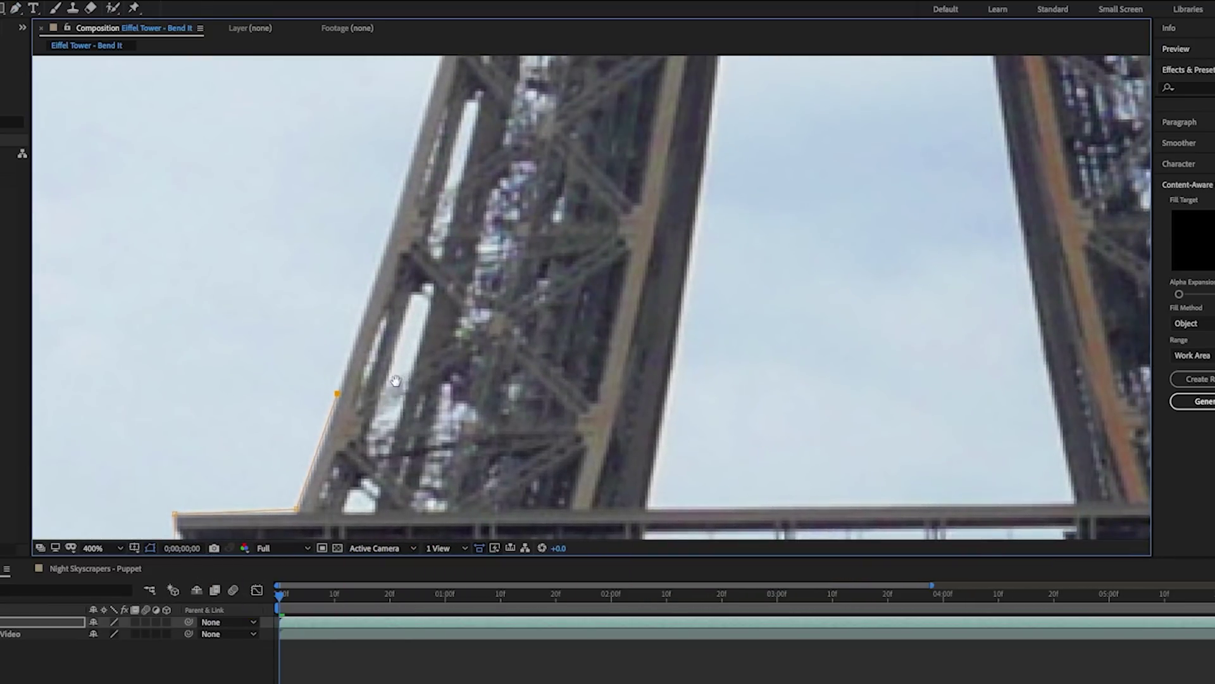
drag(469, 84, 348, 407)
drag(535, 76, 464, 405)
click(463, 283)
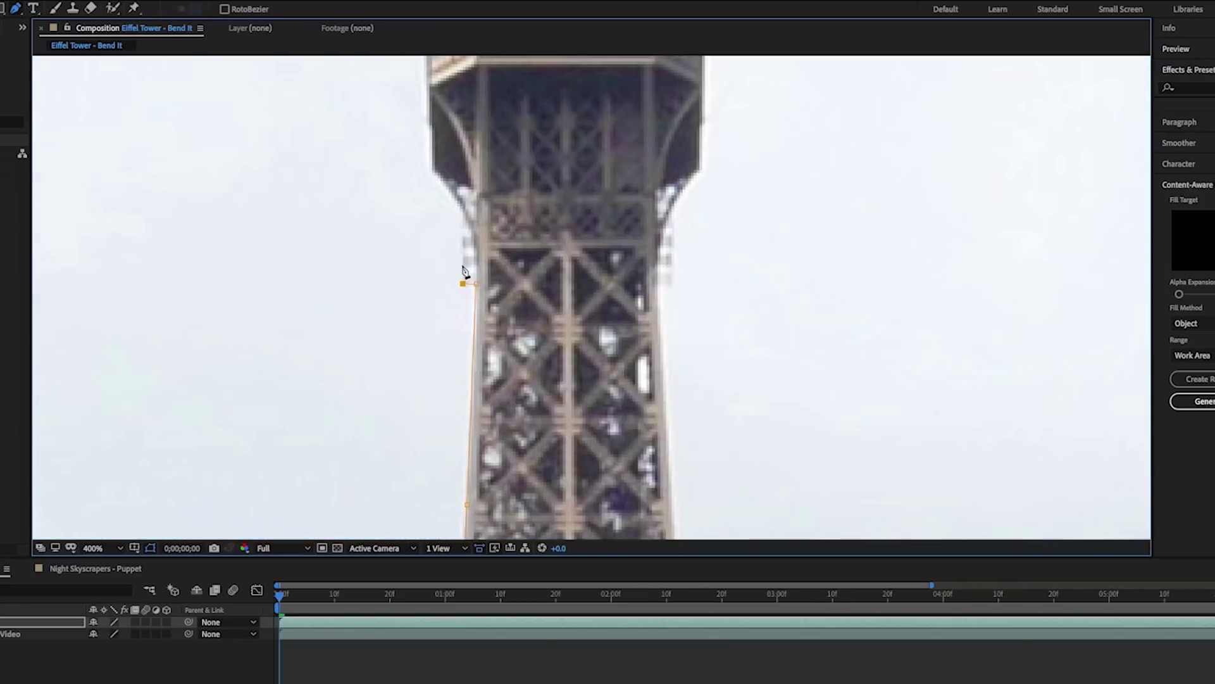
click(429, 120)
scroll(431, 190, up, 3)
click(415, 291)
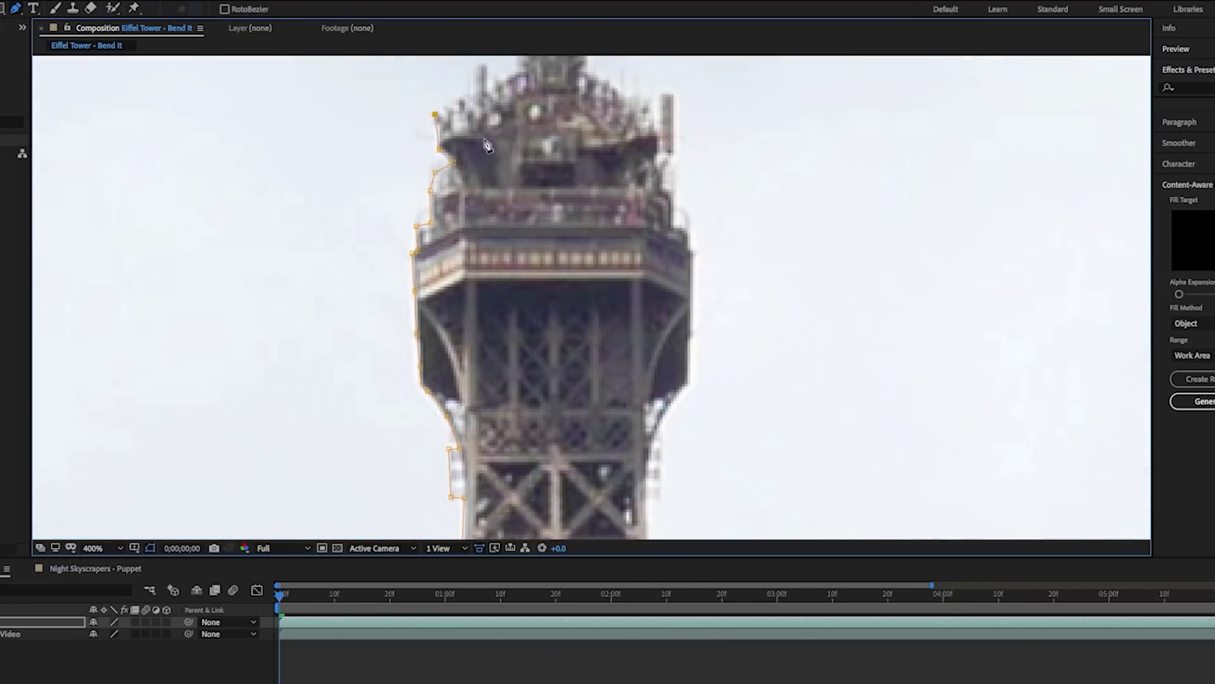
scroll(487, 145, up, 3)
click(459, 114)
scroll(488, 420, up, 3)
scroll(469, 371, down, 3)
scroll(467, 323, down, 3)
Trace the mask down the tower's right edge and right leg, then along the hedge line.
click(479, 297)
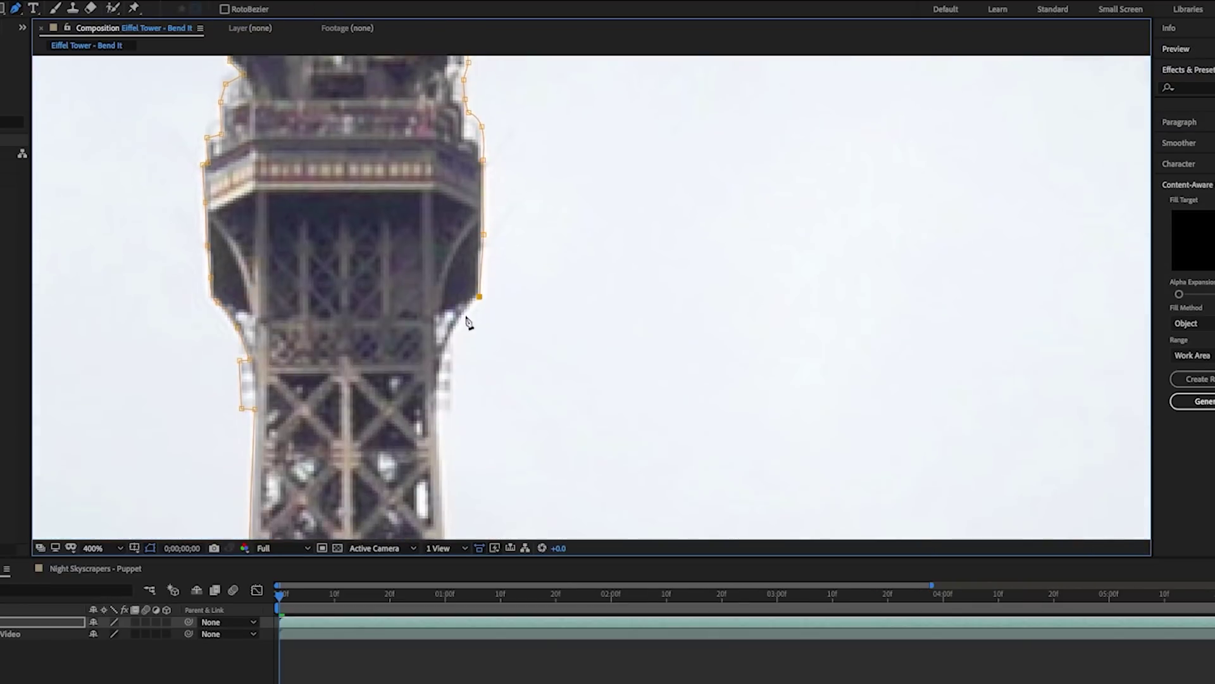
scroll(467, 322, down, 3)
right_click(443, 277)
key(Escape)
scroll(442, 374, down, 3)
scroll(521, 220, down, 3)
click(520, 396)
click(524, 416)
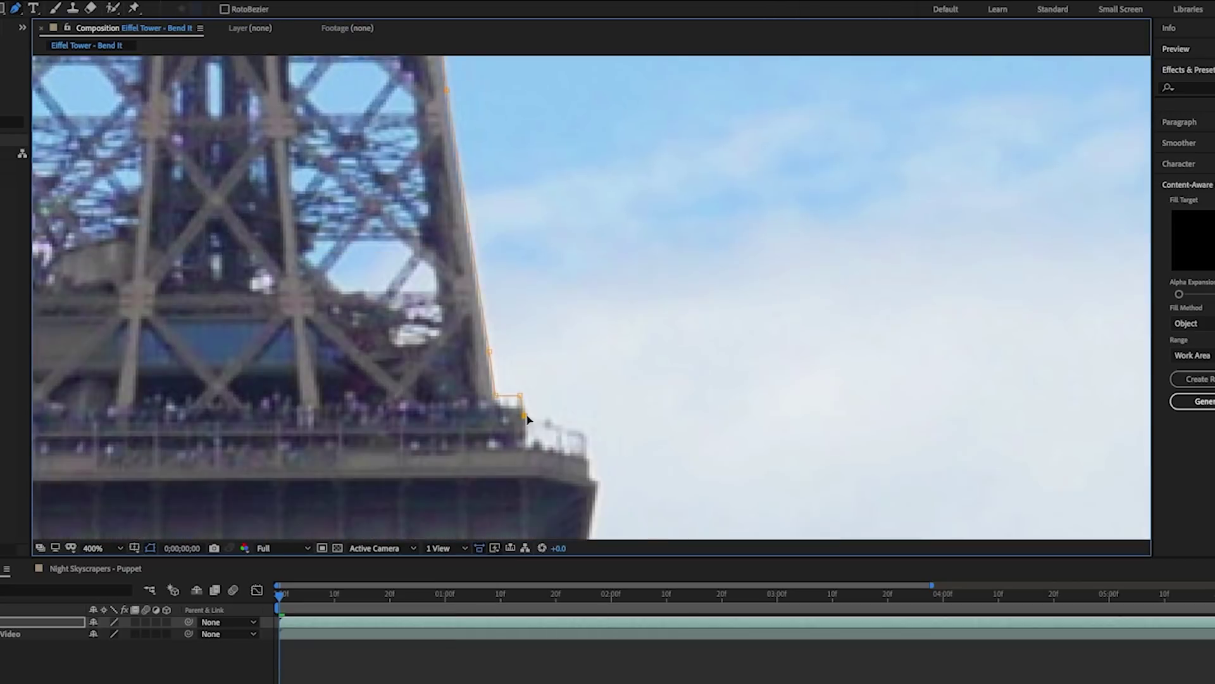
scroll(534, 423, down, 3)
scroll(633, 423, down, 3)
scroll(747, 437, down, 3)
click(771, 445)
scroll(759, 392, down, 3)
click(663, 260)
click(708, 337)
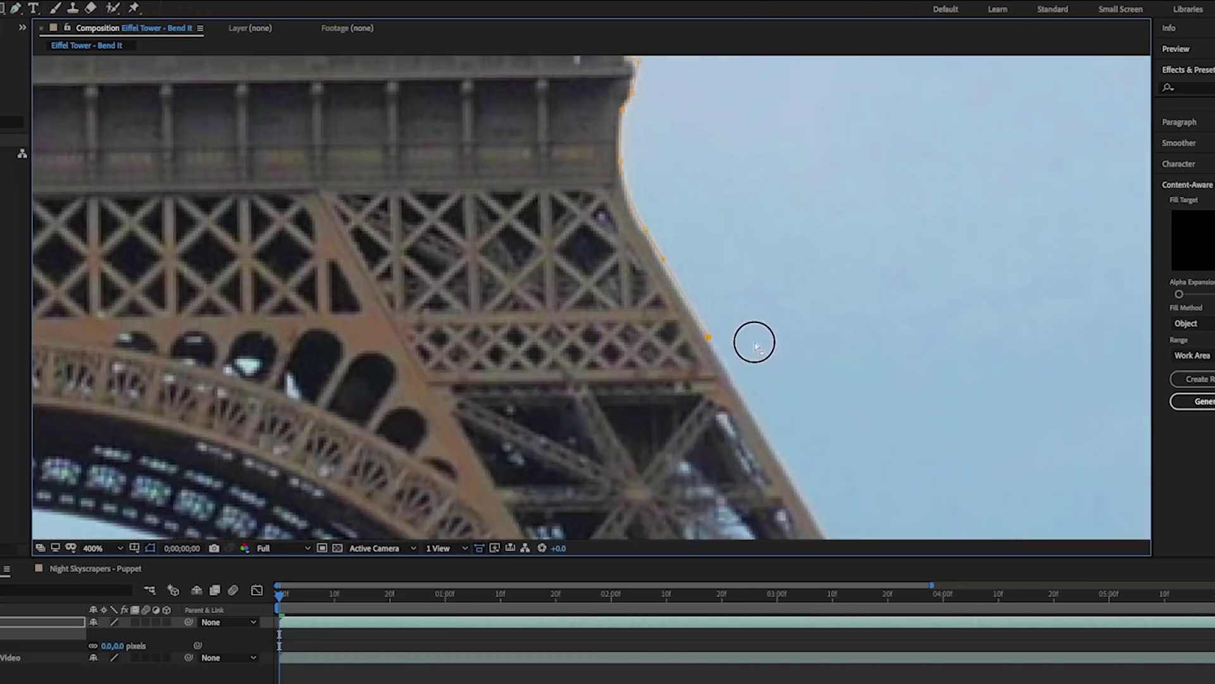
scroll(755, 343, down, 5)
click(700, 389)
click(584, 428)
click(500, 471)
Close the mask around the arch's inner edge and the left leg's base.
scroll(462, 497, down, 3)
click(370, 331)
scroll(321, 184, down, 1)
click(113, 79)
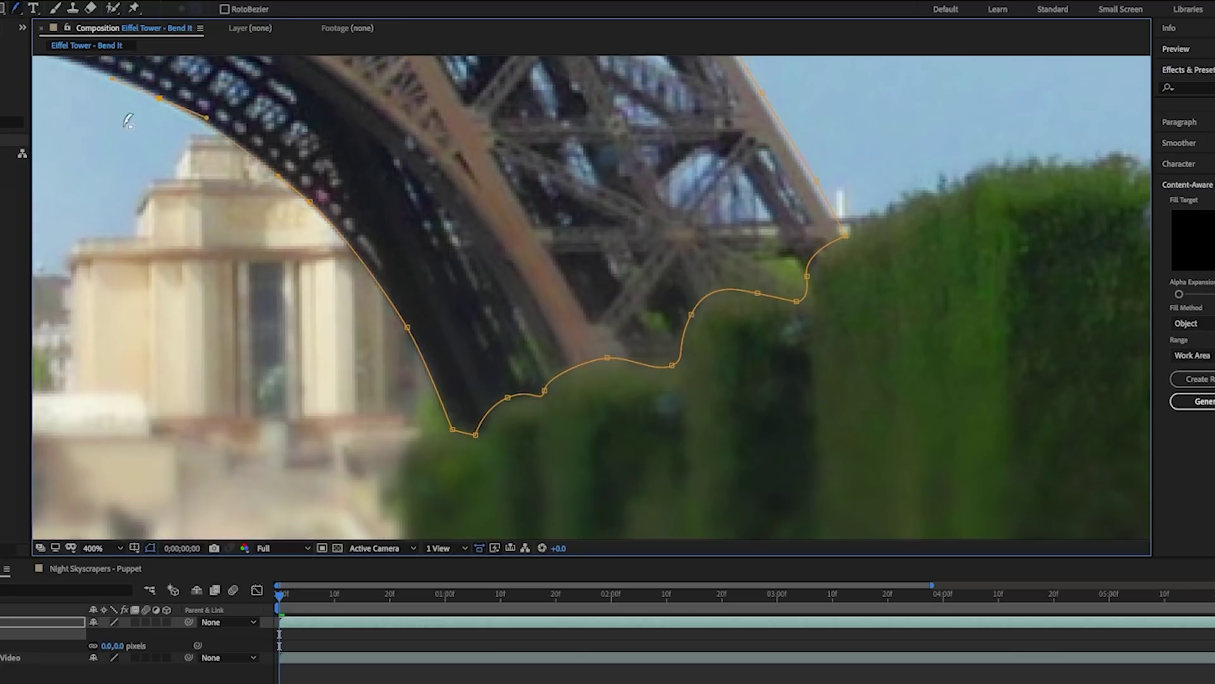
scroll(128, 120, left, 5)
scroll(230, 230, left, 5)
scroll(211, 388, left, 5)
click(410, 227)
click(380, 269)
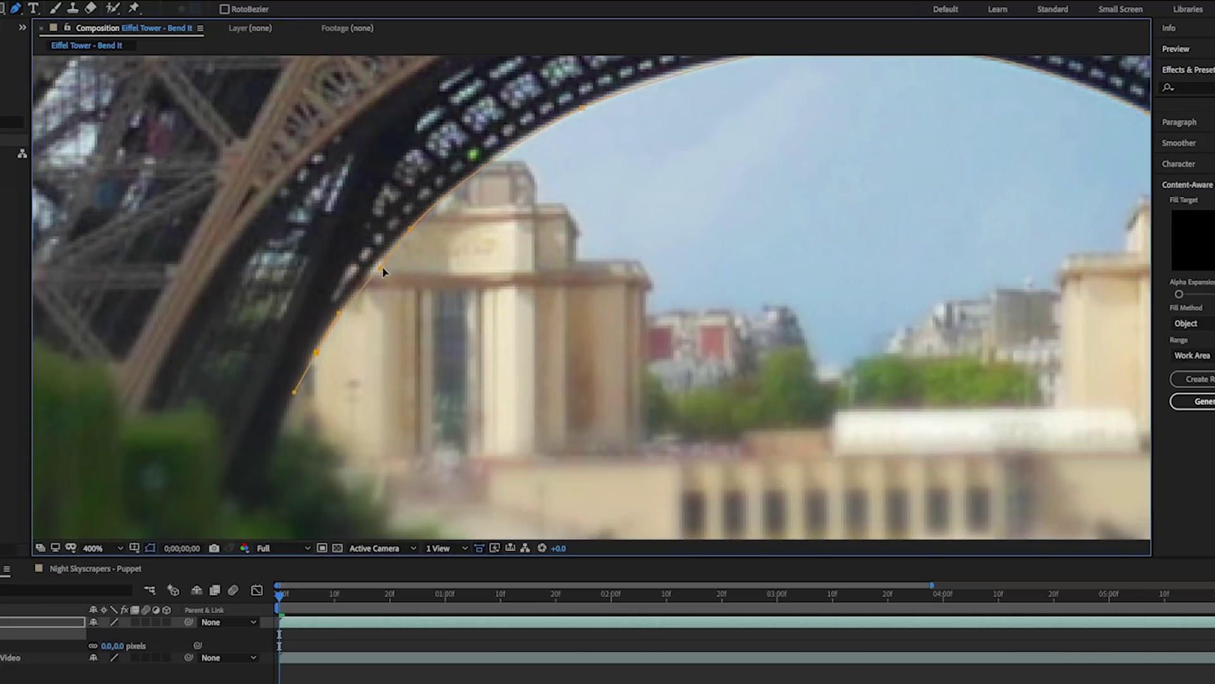
click(272, 451)
drag(254, 517, 239, 517)
drag(113, 329, 512, 374)
click(419, 381)
drag(306, 393, 319, 398)
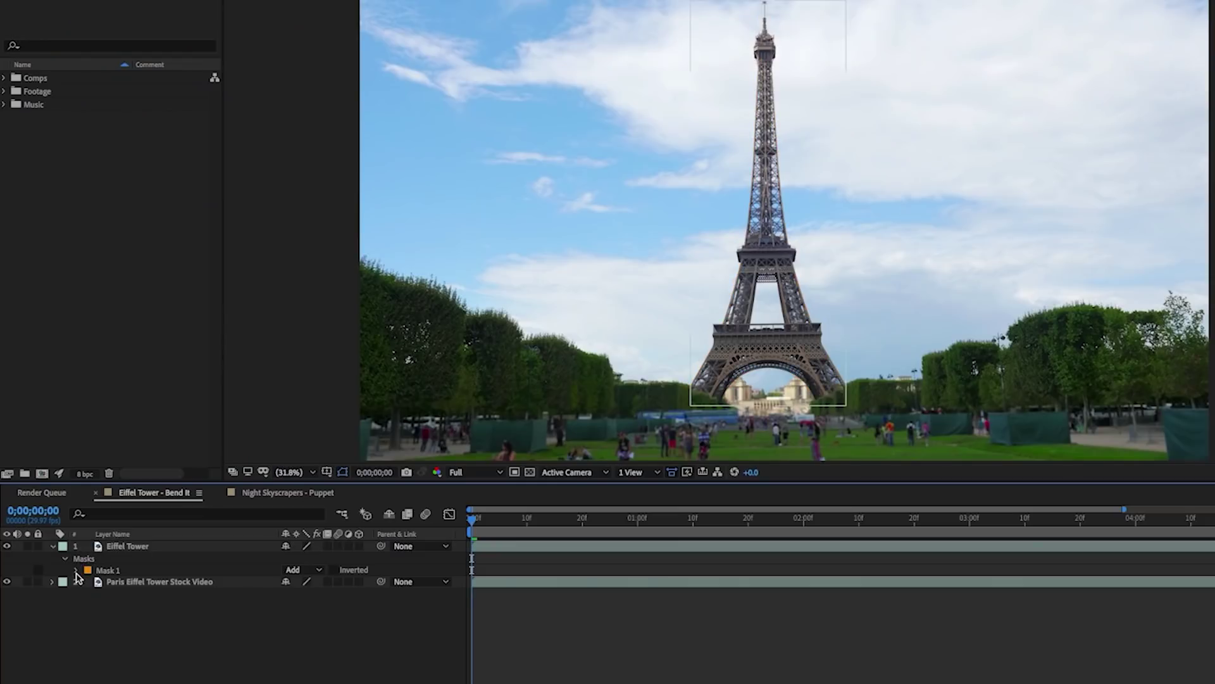
click(77, 570)
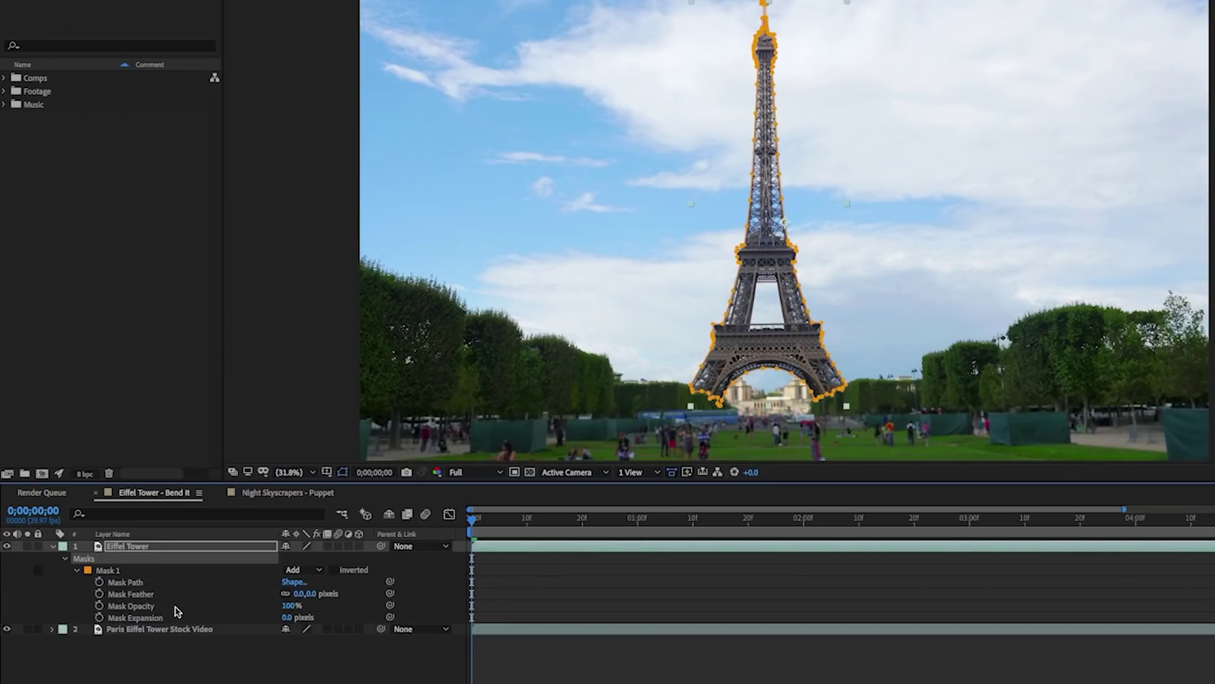
Switch Mask 1 to Subtract and hide the original stock video layer.
click(319, 571)
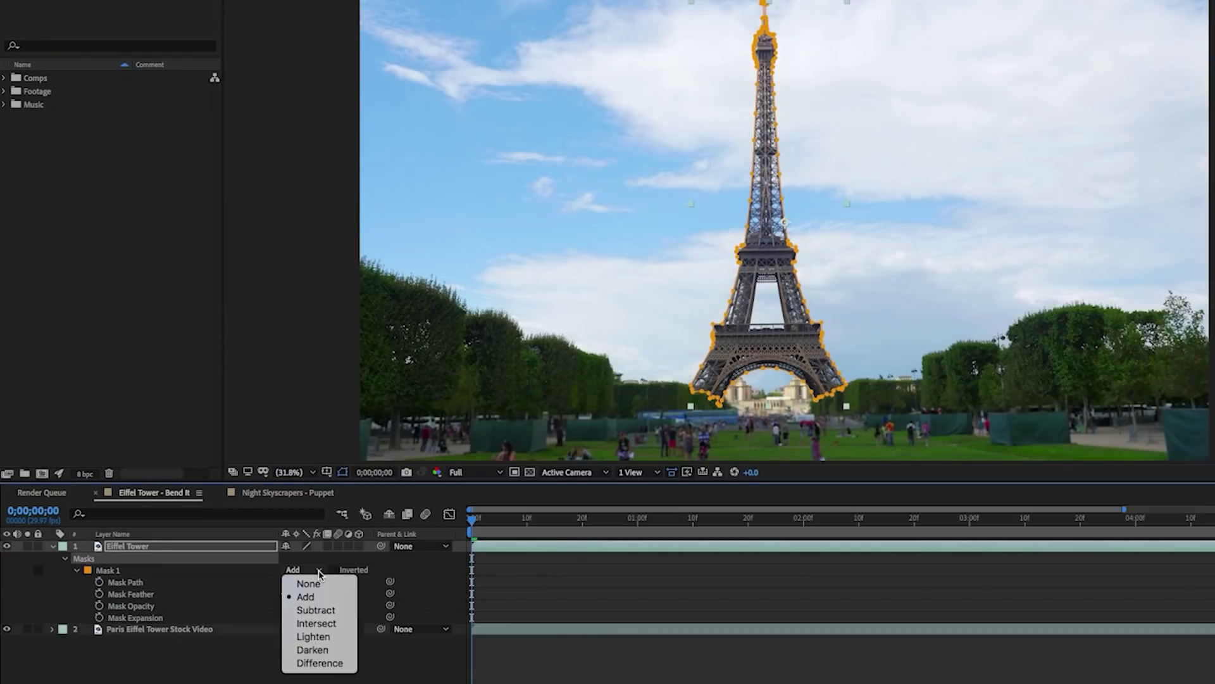
click(326, 610)
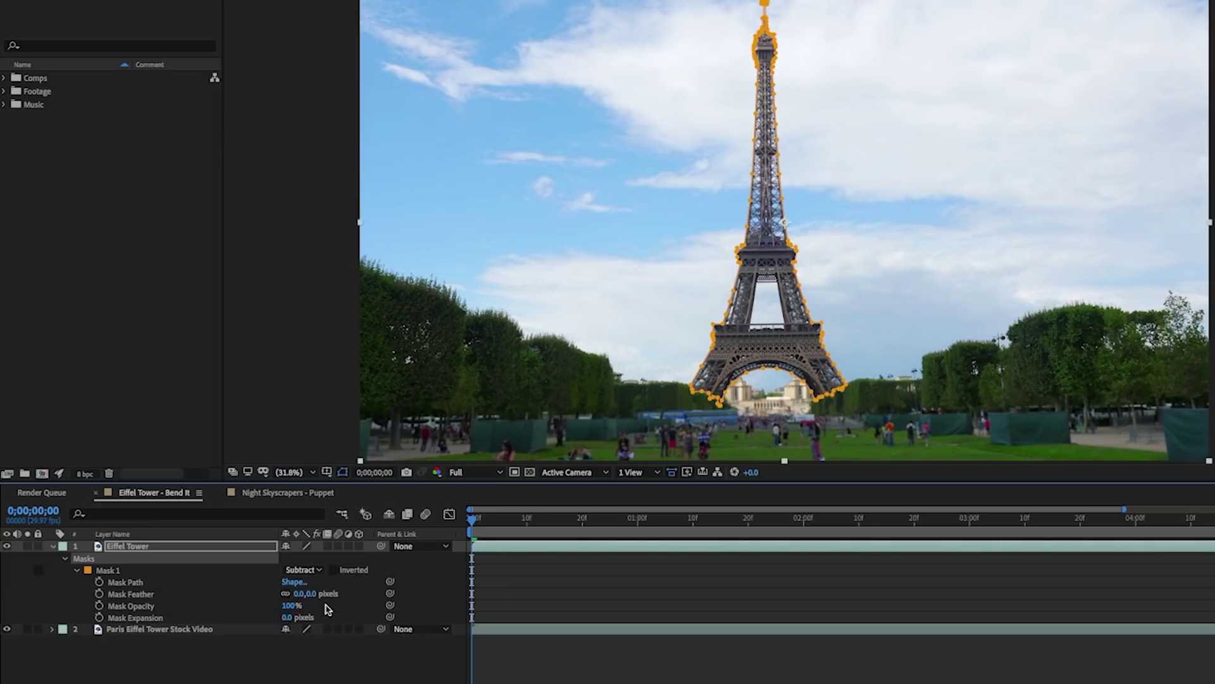
click(137, 546)
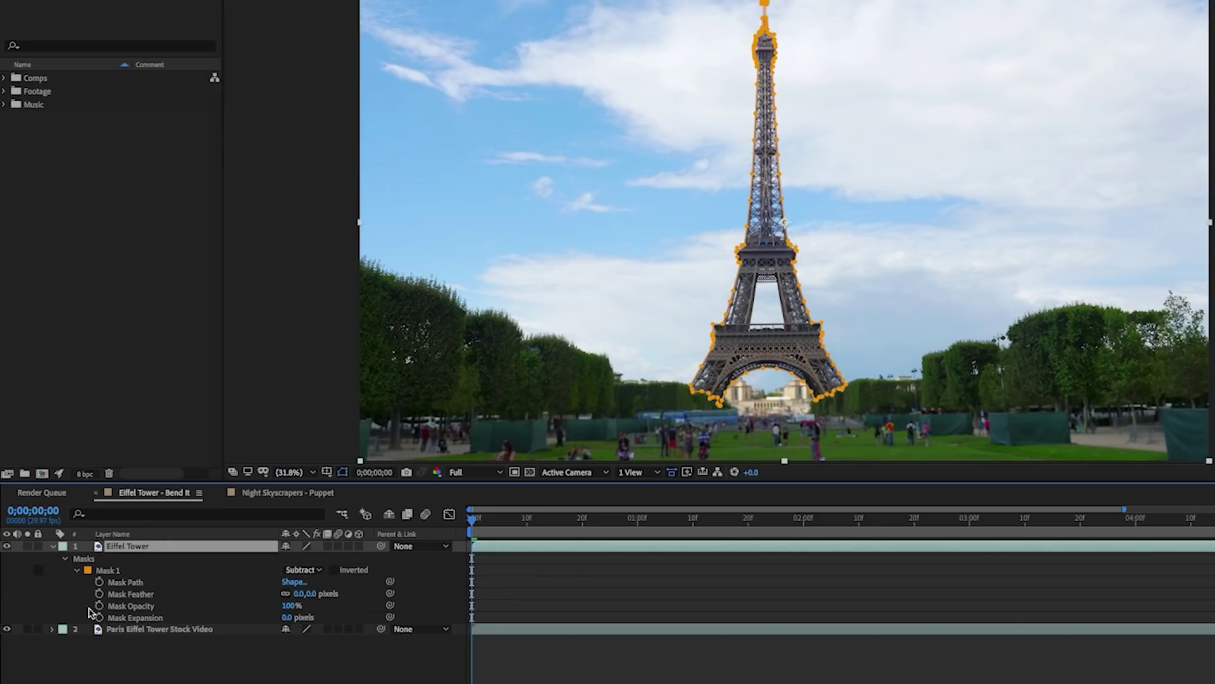
click(7, 629)
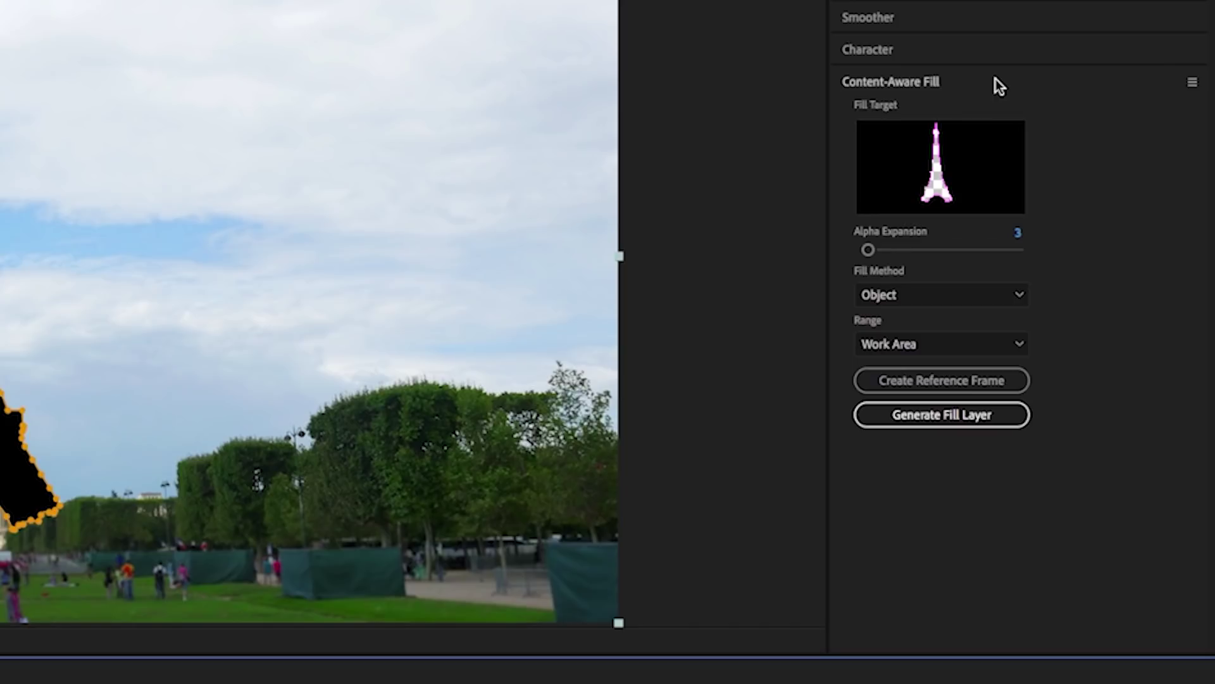
Set Content-Aware Fill's method to Object and its range to Work Area.
click(1017, 299)
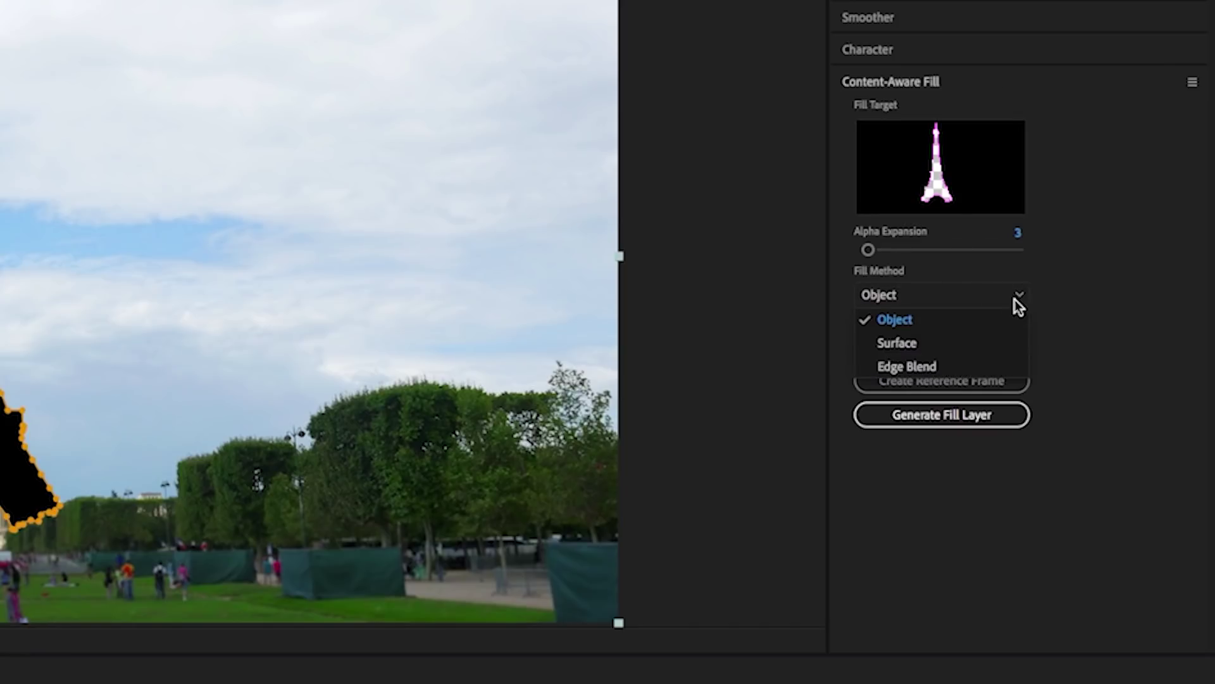
click(994, 321)
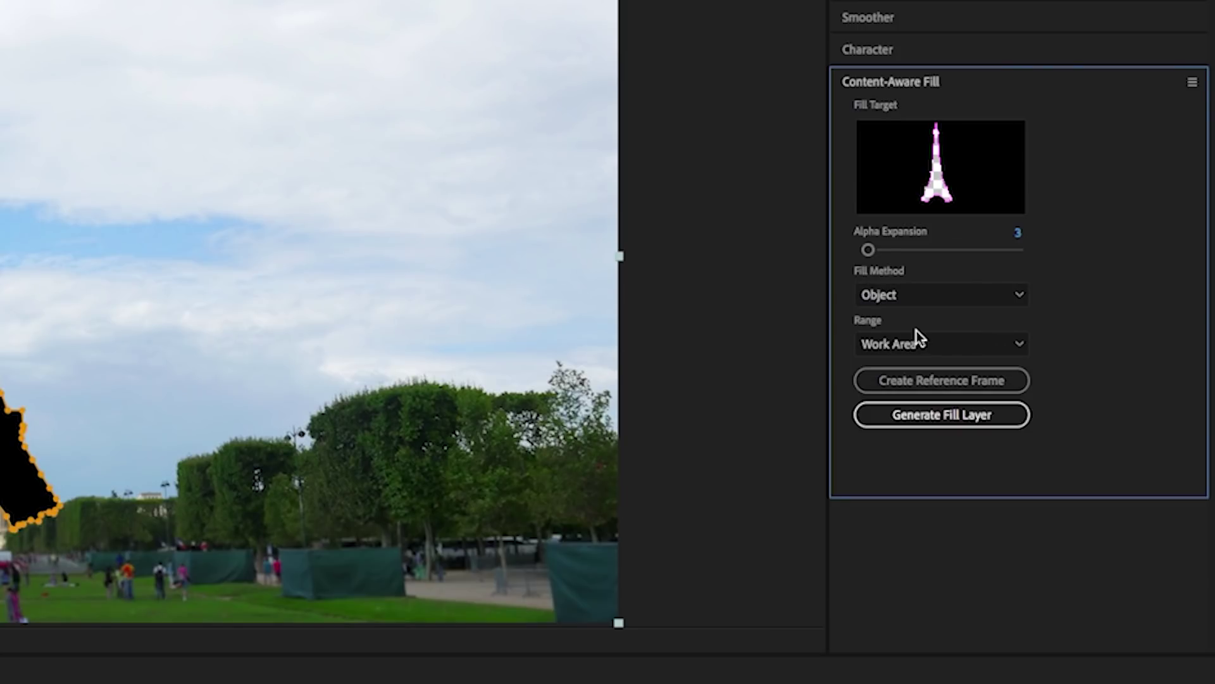
click(922, 346)
click(936, 392)
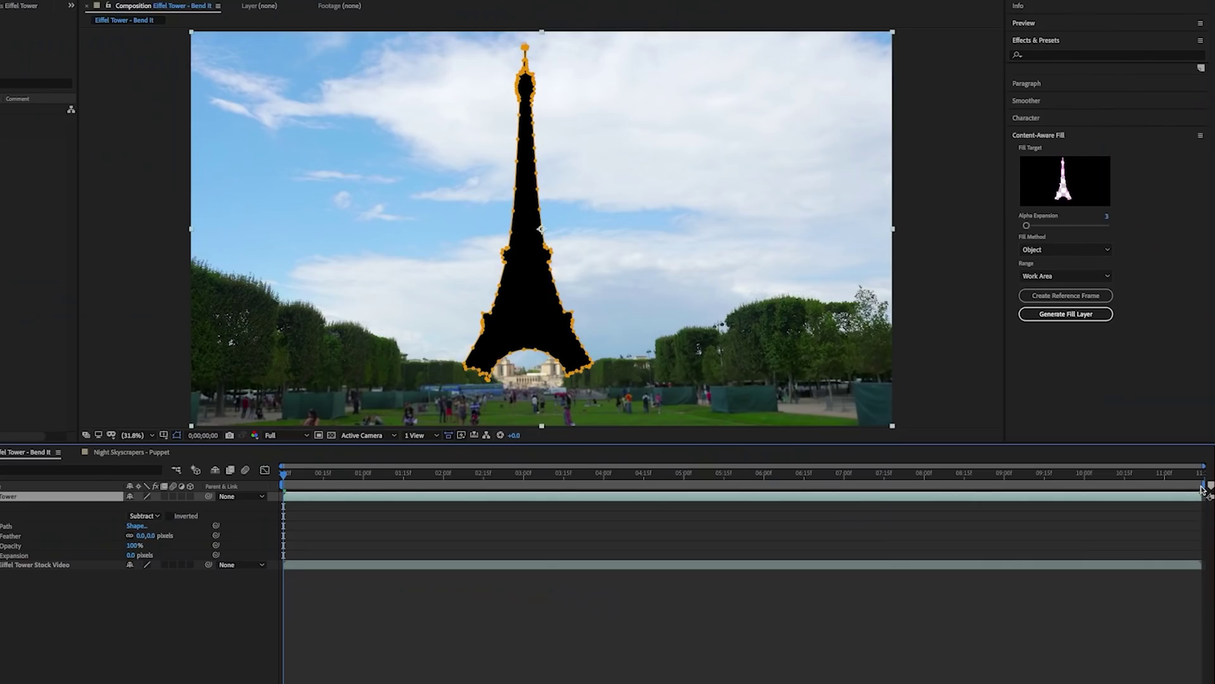
Trim the work area to the first seconds, generate the fill layer, and place it below the tower.
drag(1207, 484, 647, 482)
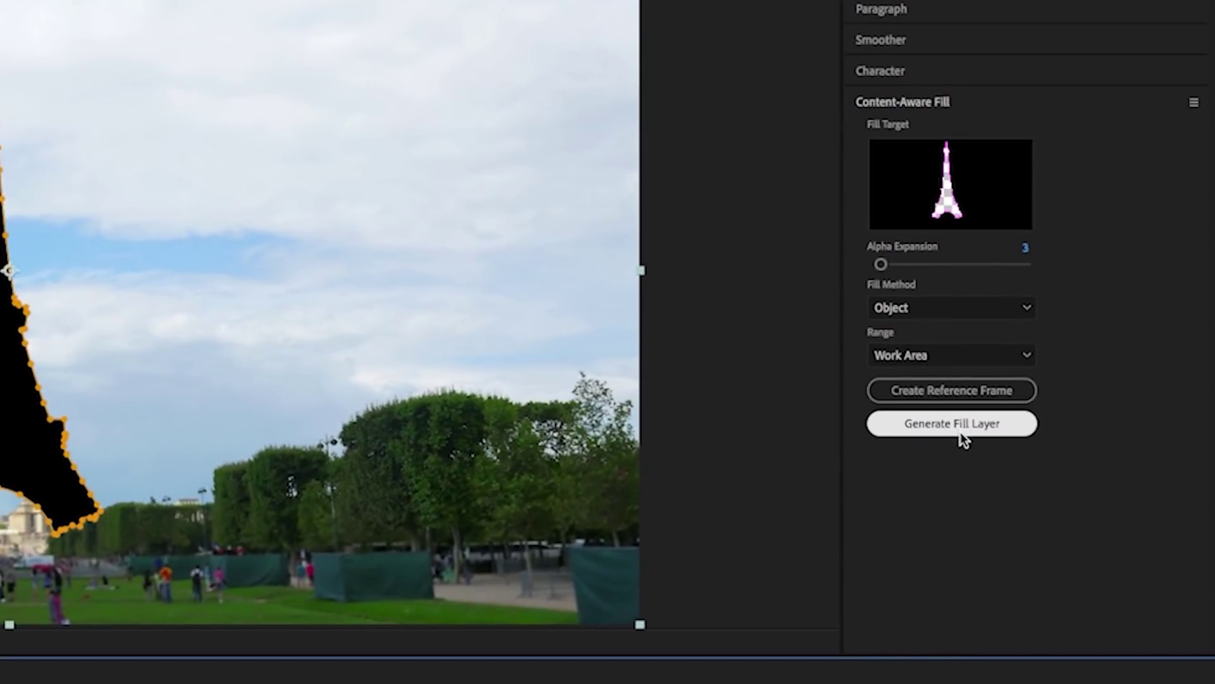
click(957, 426)
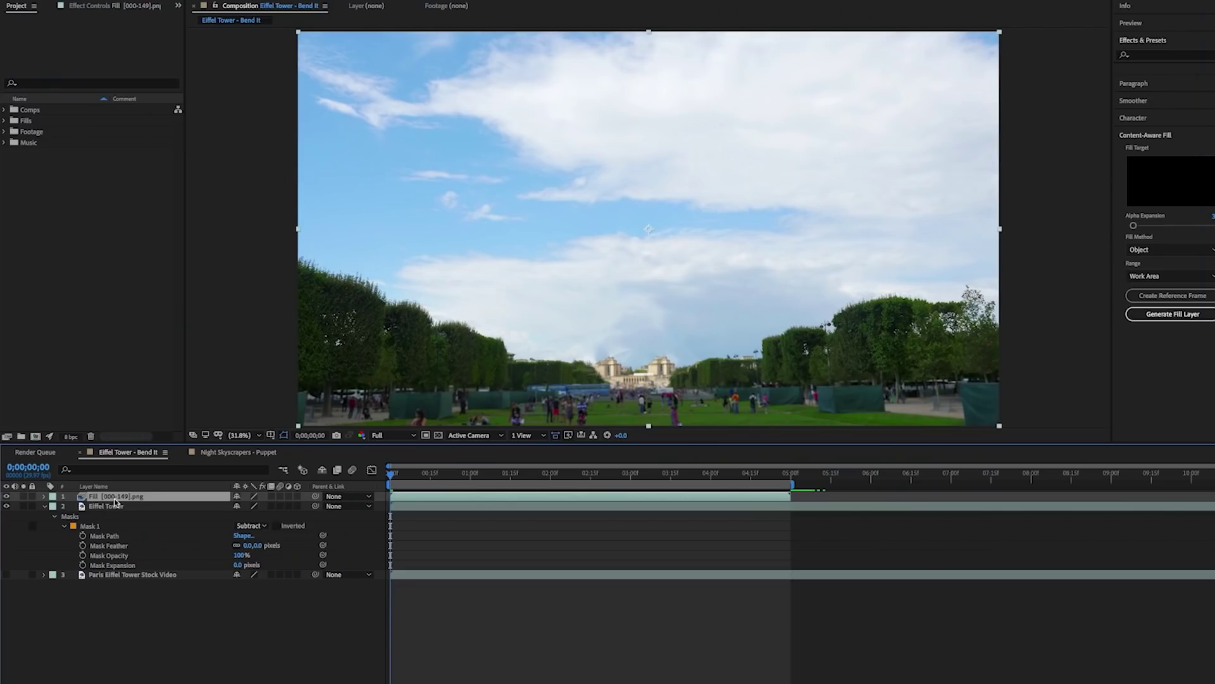
drag(114, 502, 116, 571)
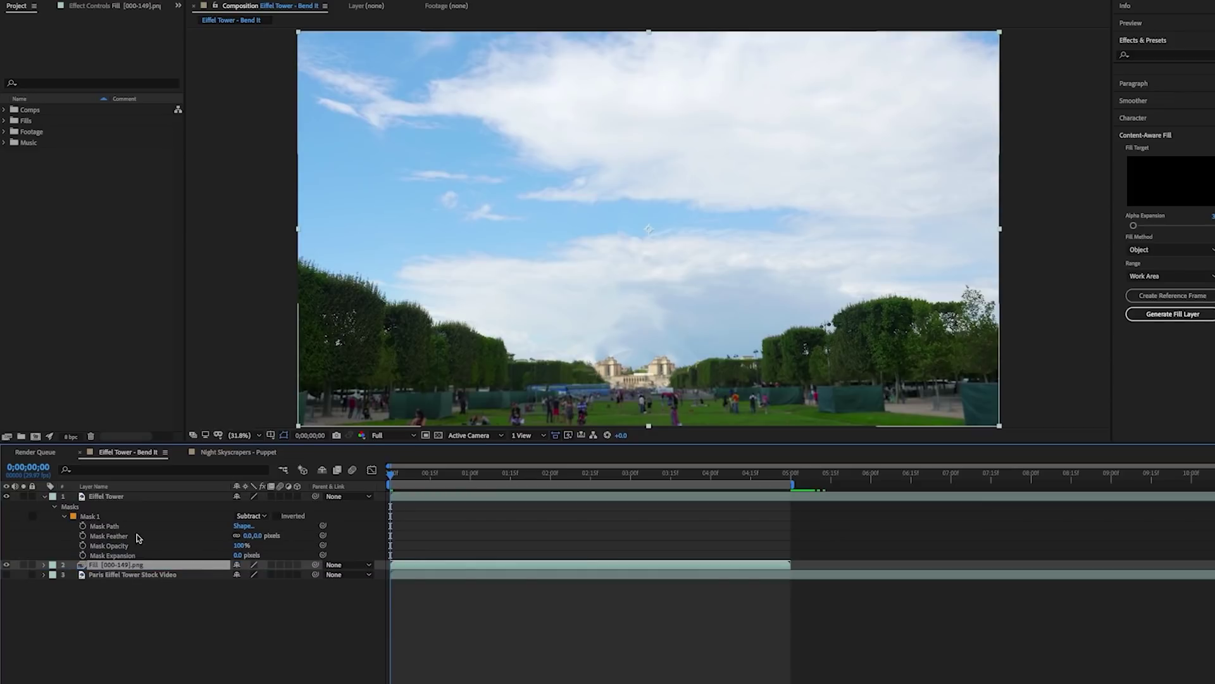
Set Mask 1 to Add so only the tower remains, and show the stock video layer.
click(250, 516)
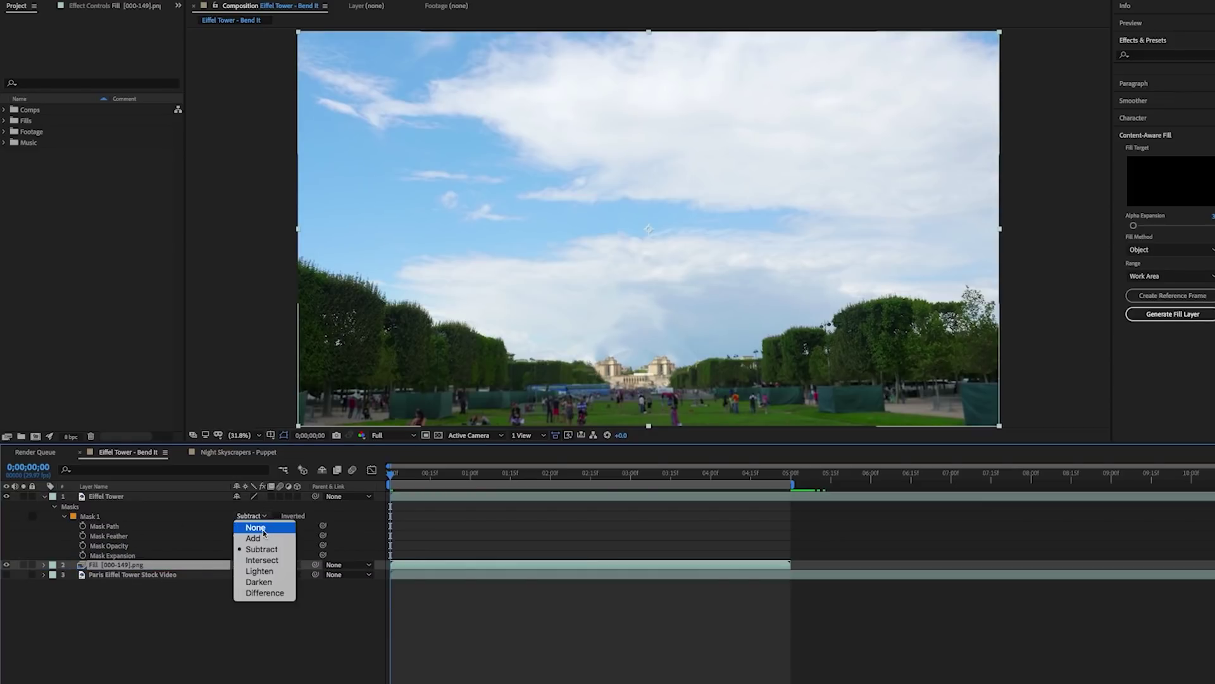
click(263, 537)
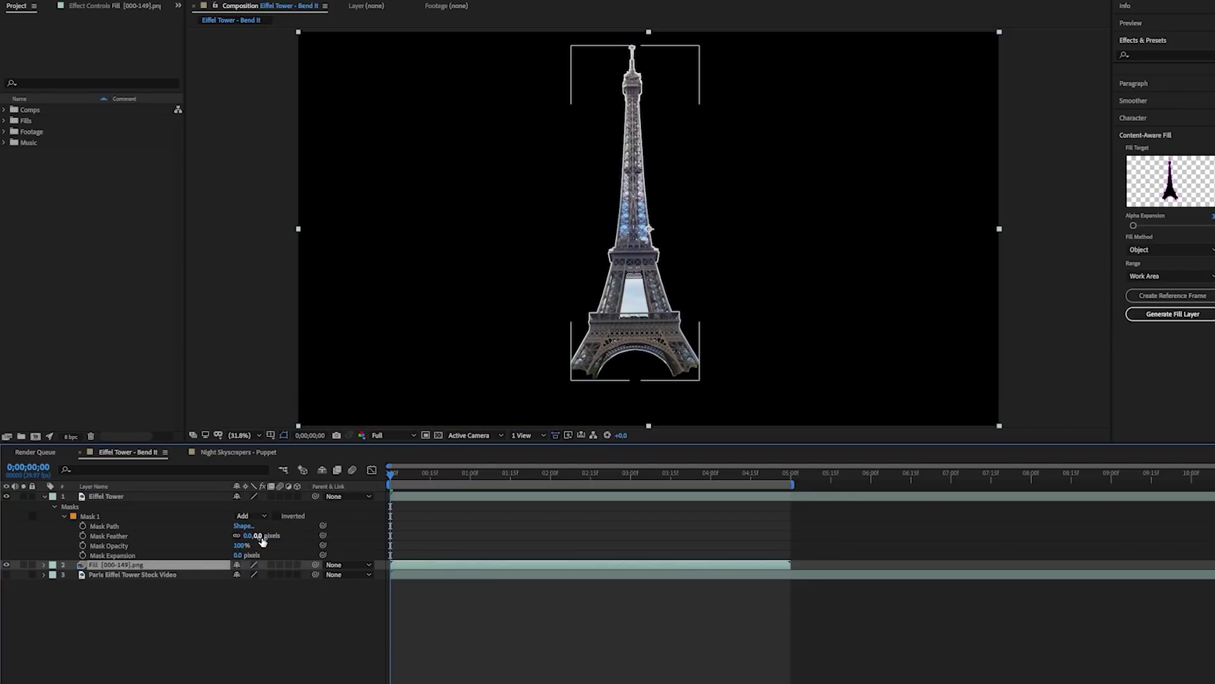
click(117, 591)
click(7, 574)
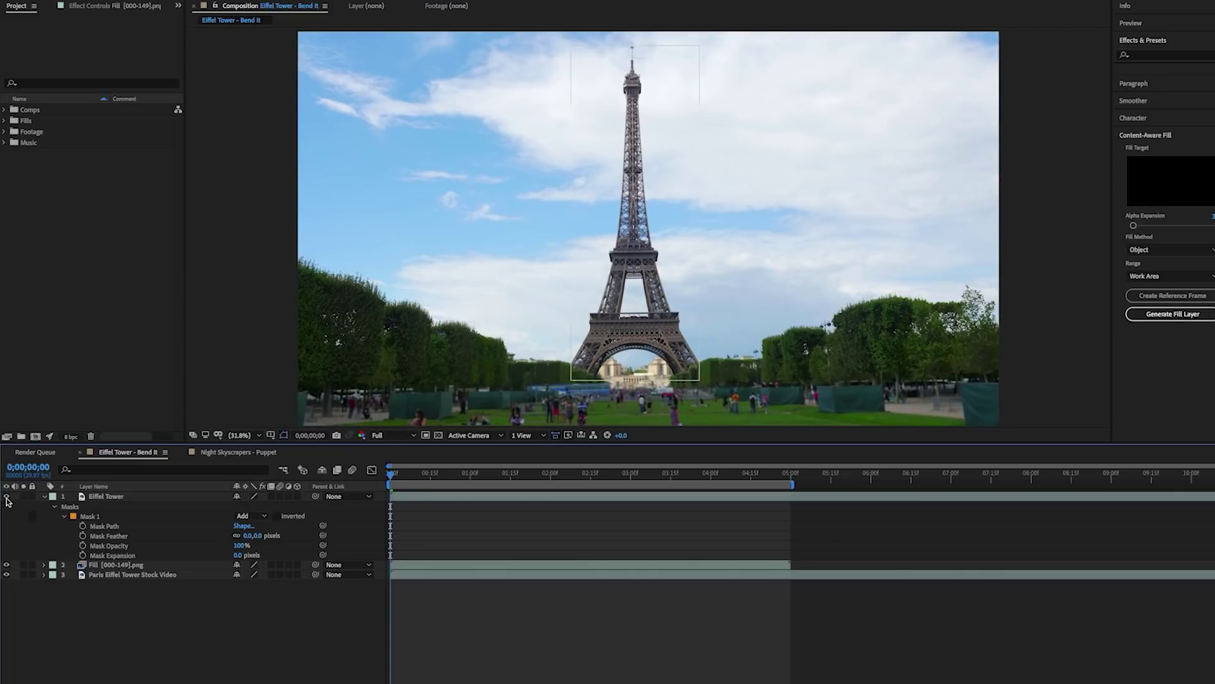
Toggle the Eiffel Tower layer's visibility to compare it against the fill.
click(7, 496)
click(6, 496)
click(6, 496)
click(7, 496)
Apply CC Bend It from Effects & Presets to the Eiffel Tower layer.
click(1147, 56)
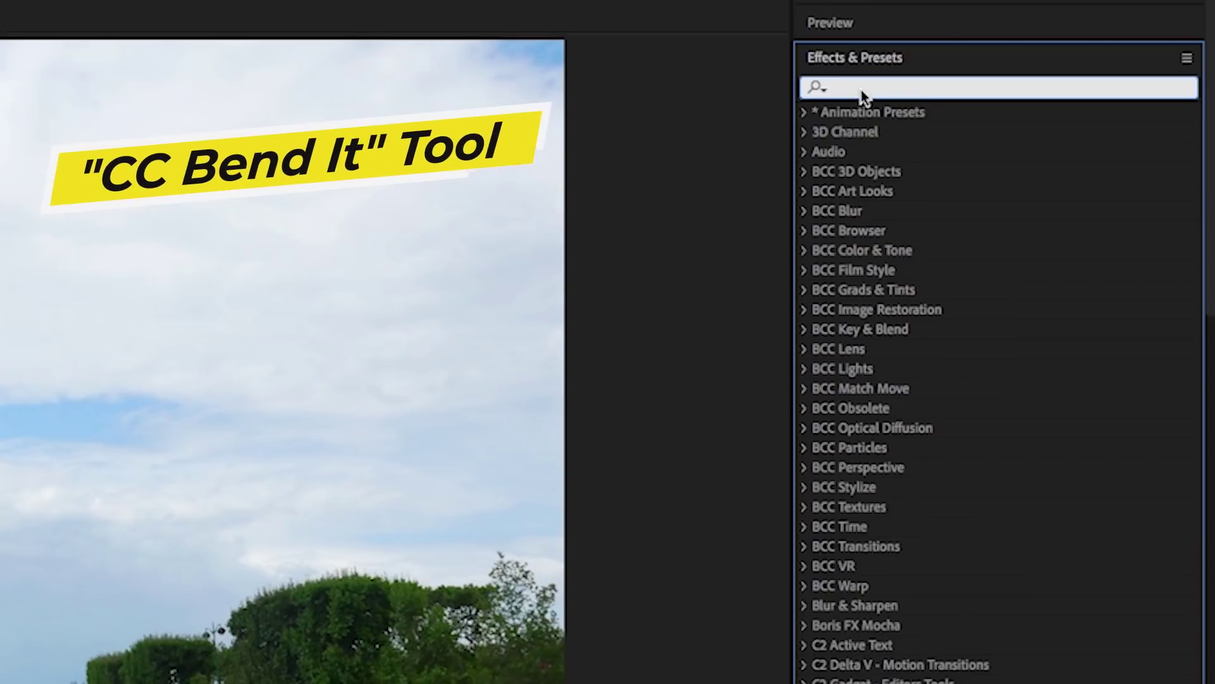
text(cc bend it)
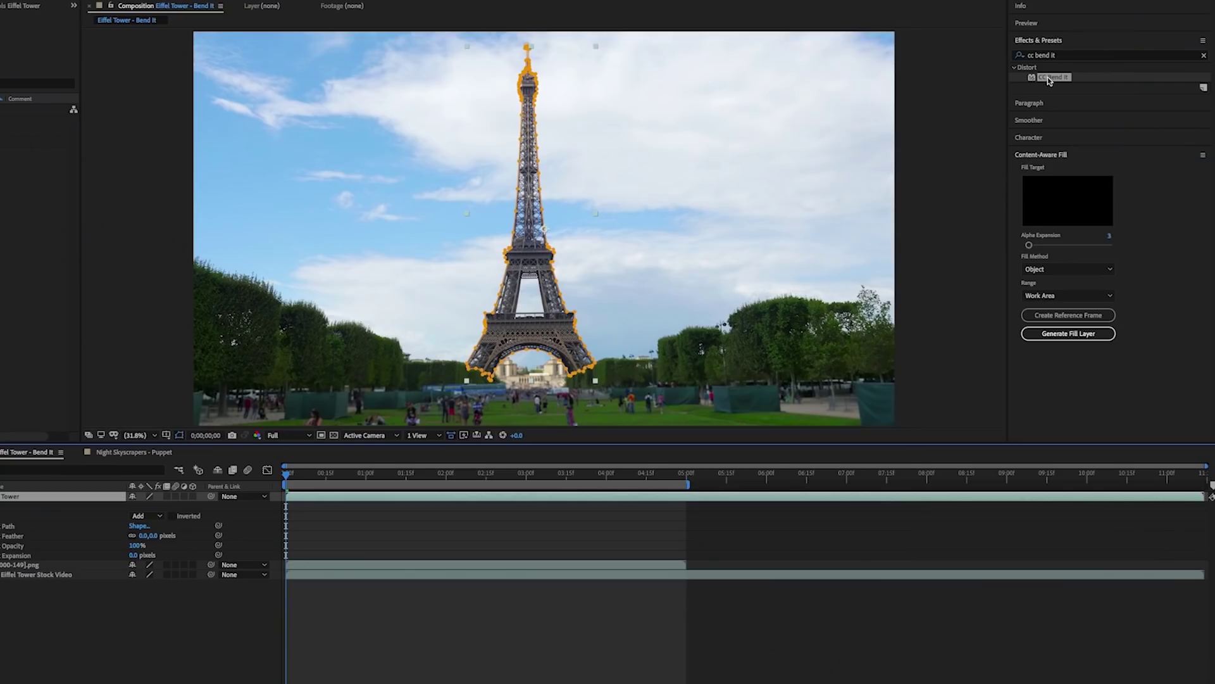
double_click(872, 133)
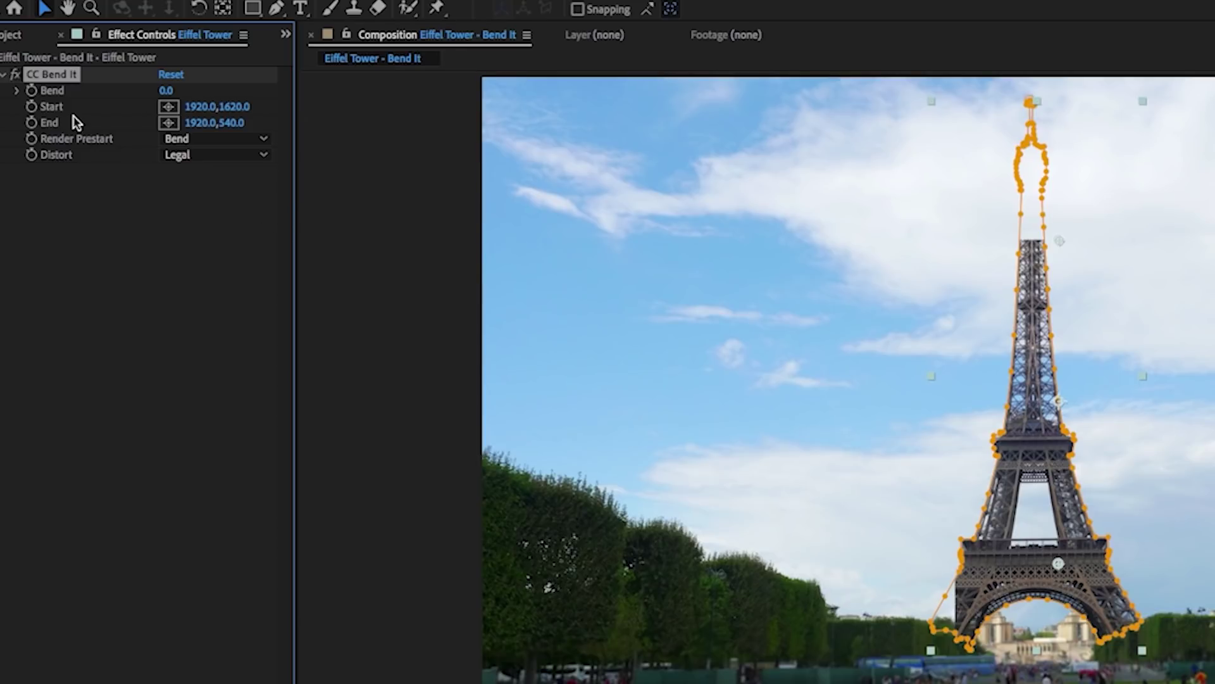
Set CC Bend It's Start at the tower's base and End at its tip.
click(169, 107)
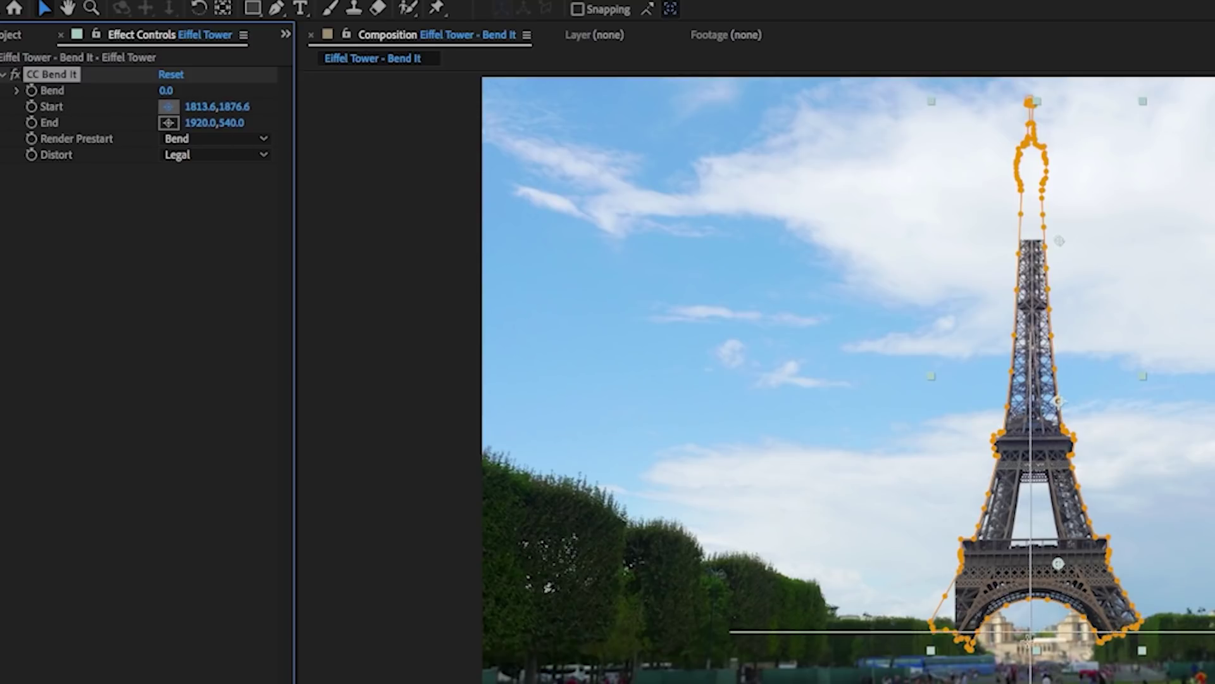
click(1030, 639)
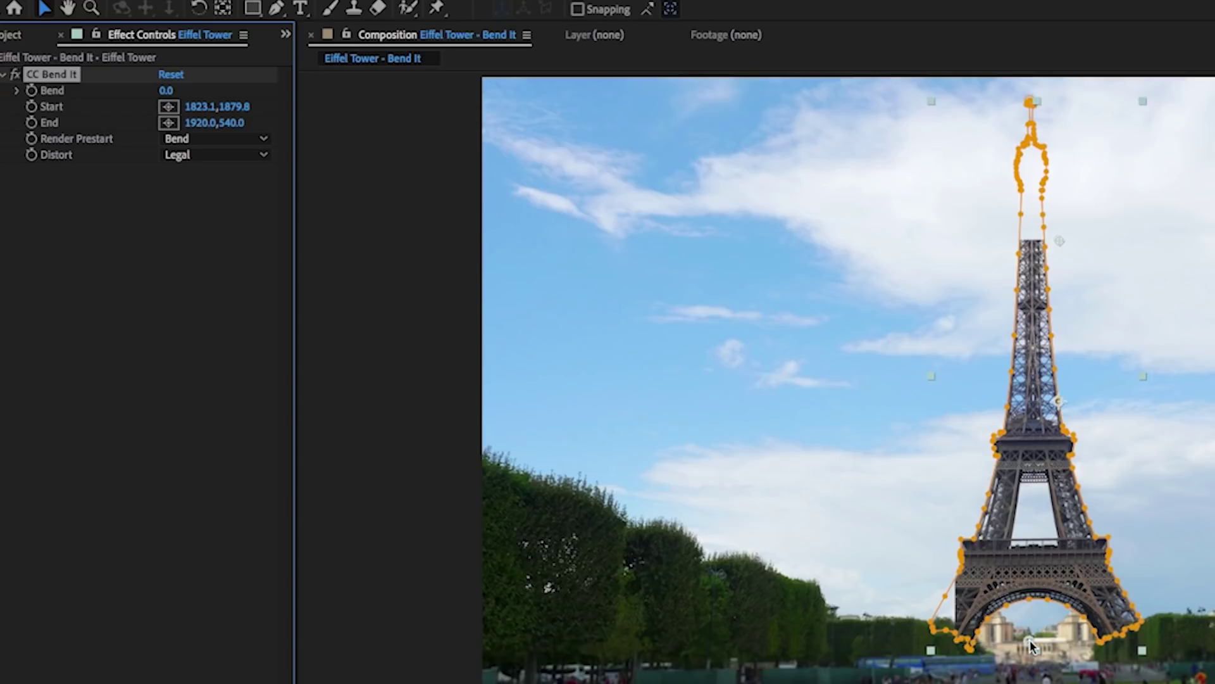
click(169, 122)
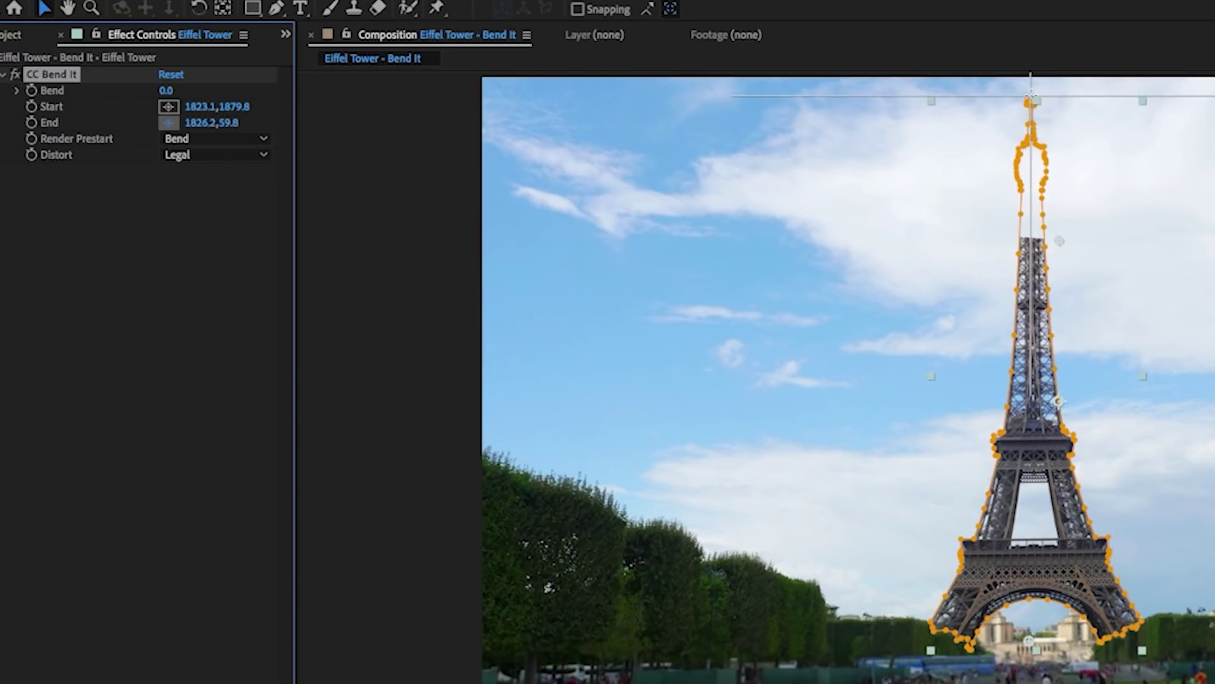
click(1030, 97)
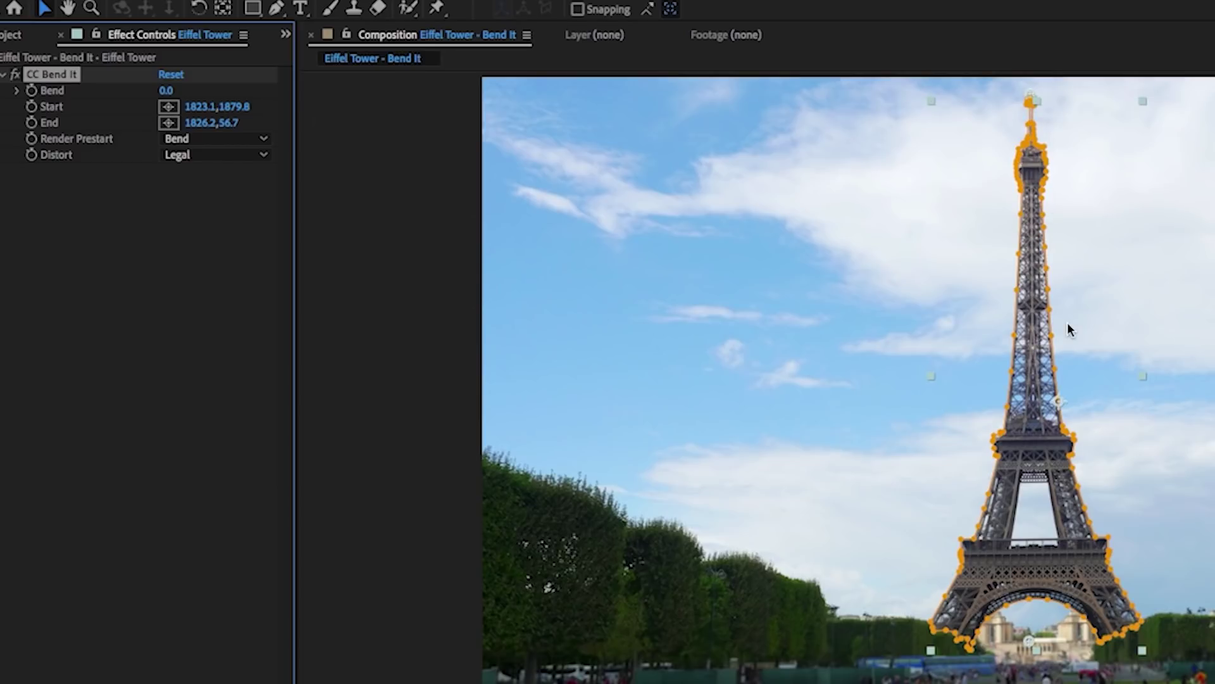
Set Bend to 0.0 and move the playhead to frame 6.
mouse_move(166, 92)
mouse_down()
mouse_move(231, 100)
mouse_move(195, 90)
mouse_move(136, 100)
mouse_move(172, 99)
mouse_up()
click(172, 95)
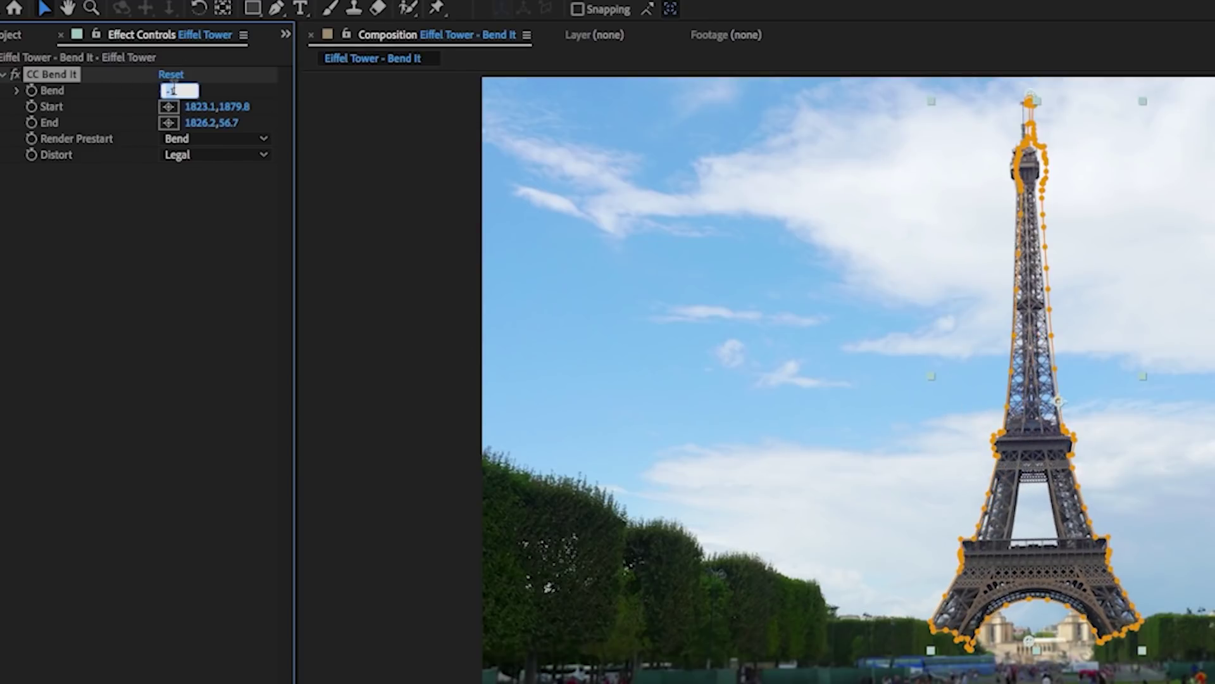
text(0)
key(Return)
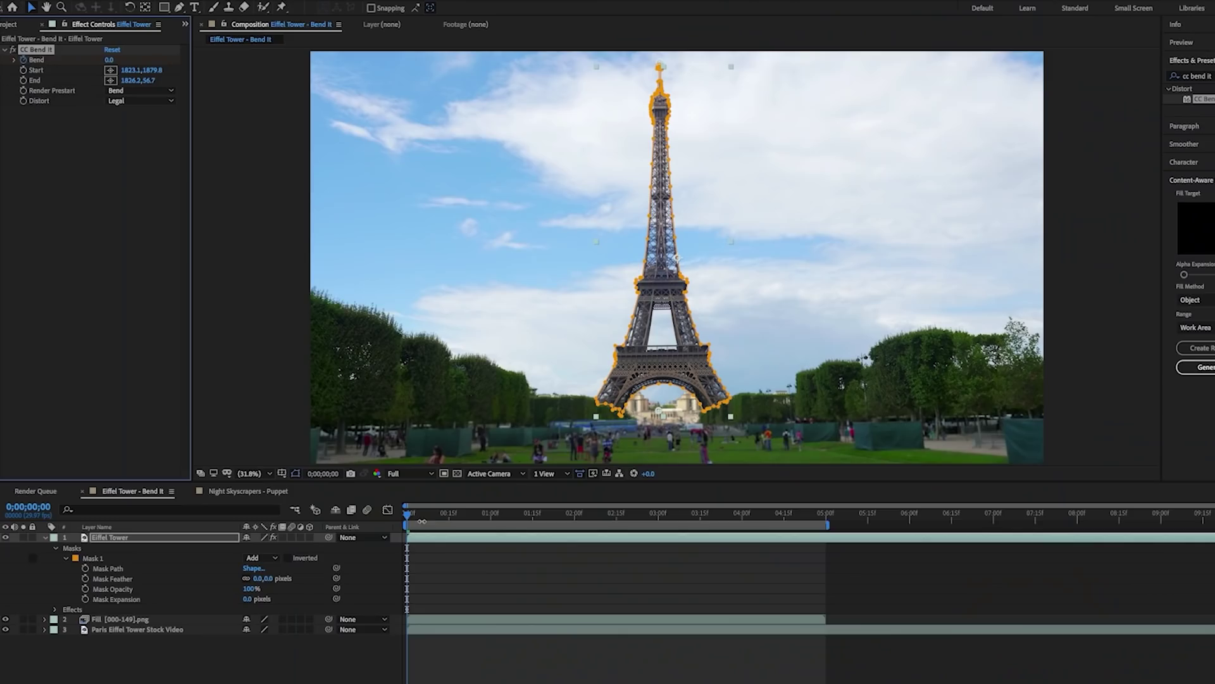
drag(407, 514, 428, 519)
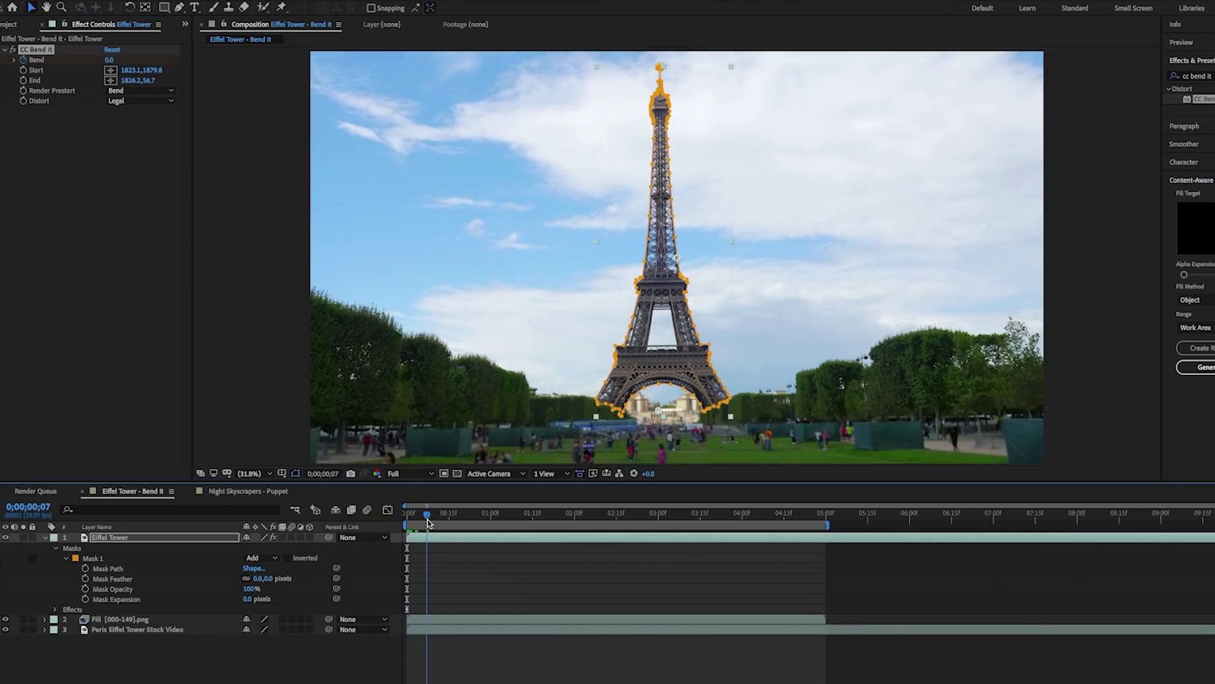
Keyframe Bend at 51 on frame 7 and -37 on frame 15.
click(109, 61)
drag(109, 61, 142, 63)
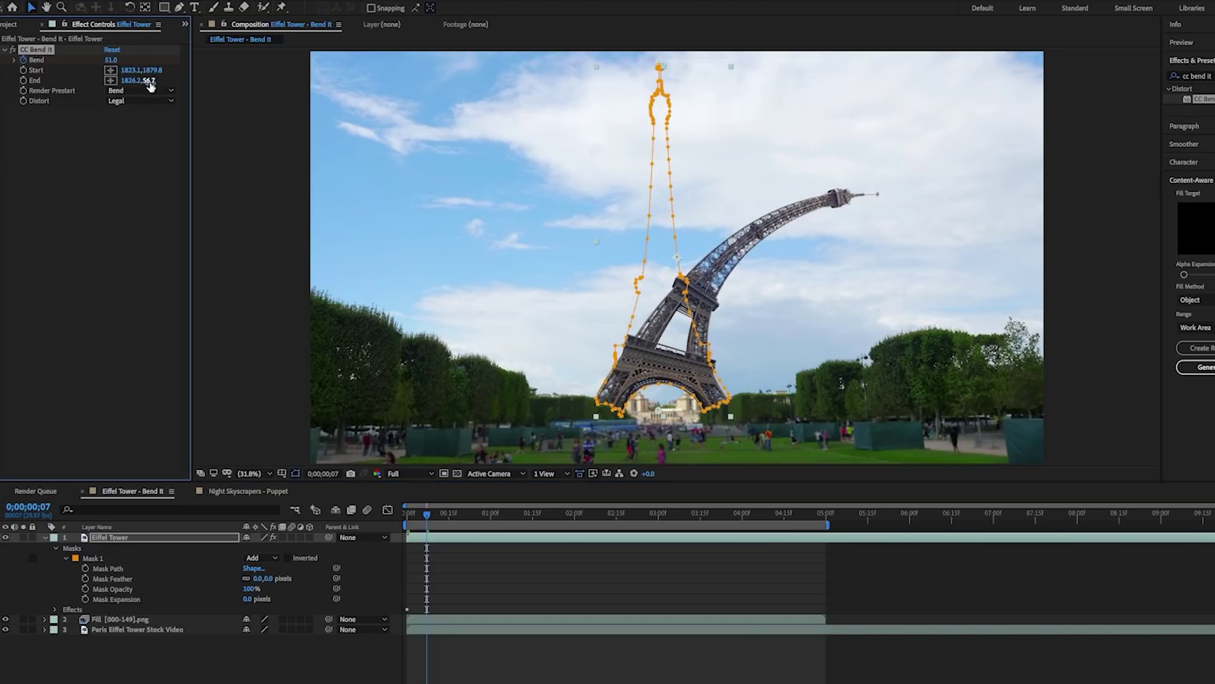
click(430, 516)
drag(429, 516, 448, 516)
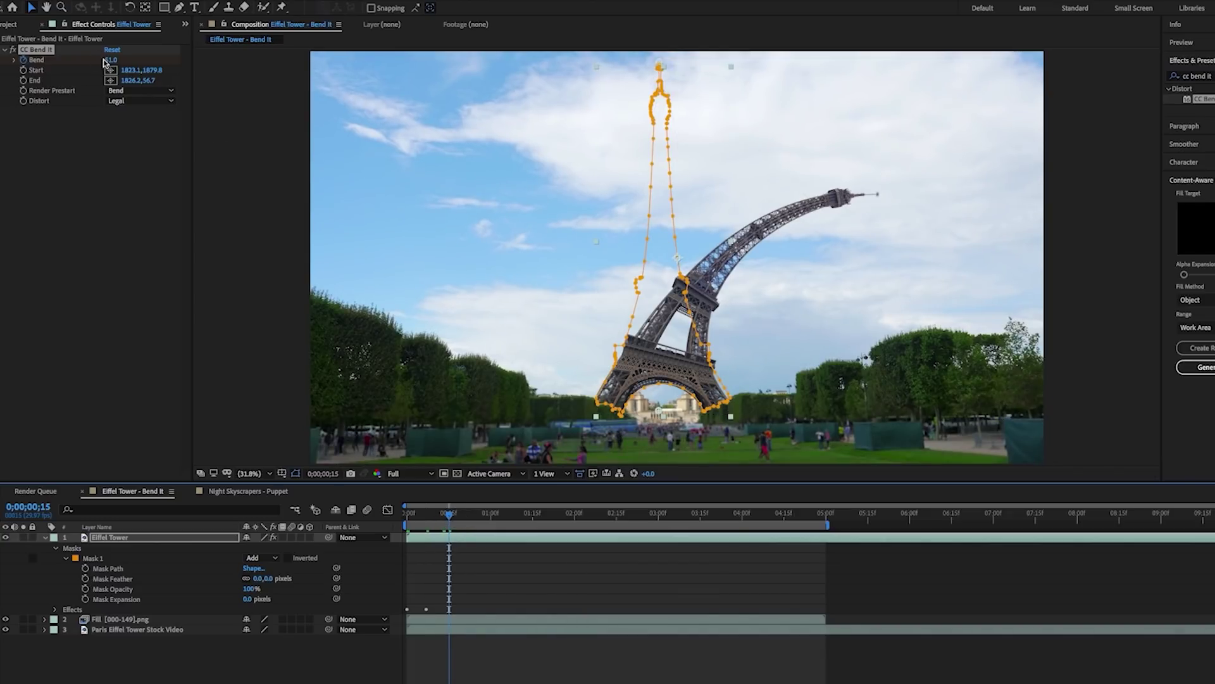
drag(105, 61, 44, 61)
Keyframe a rightward bend at frame 23 and -51 near 1;05, then preview the animation.
drag(448, 516, 471, 517)
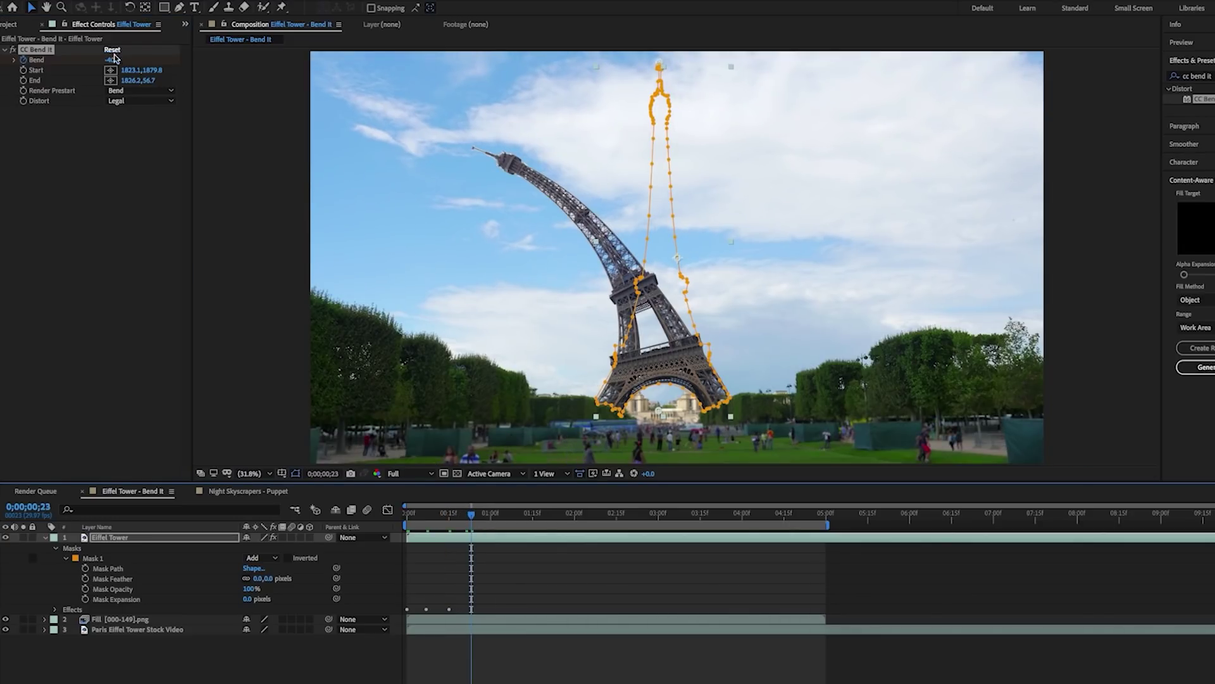
drag(115, 58, 184, 73)
click(488, 514)
click(103, 61)
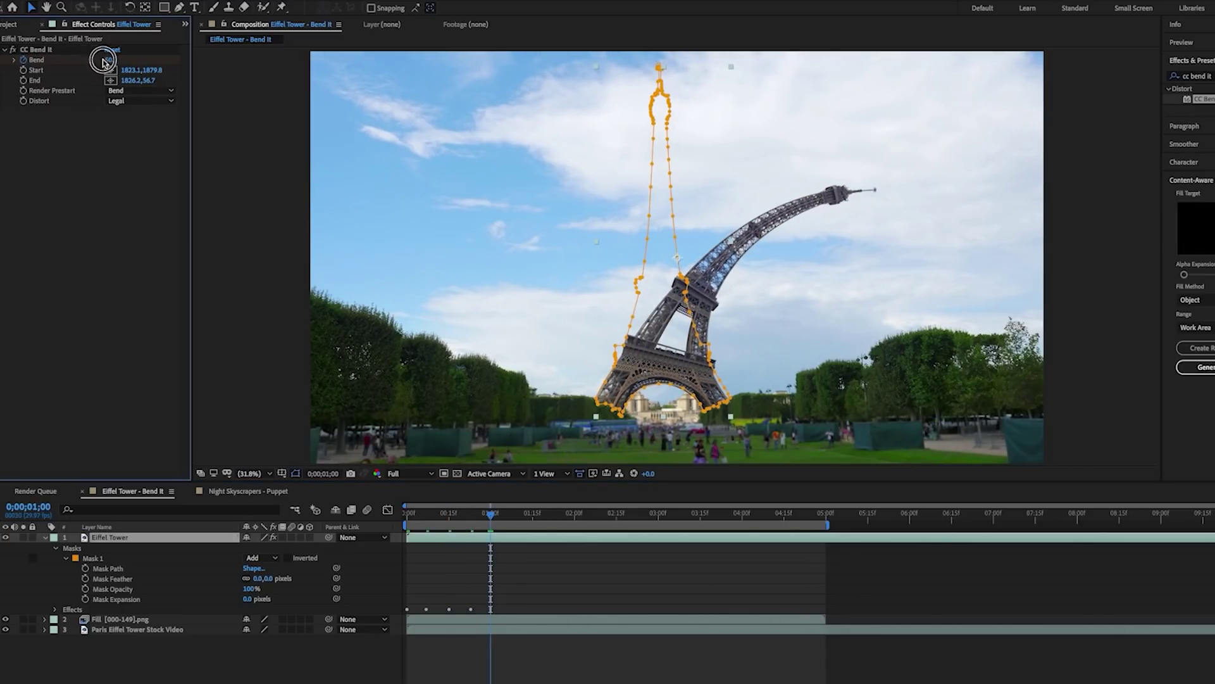
drag(103, 62, 44, 56)
drag(490, 514, 508, 517)
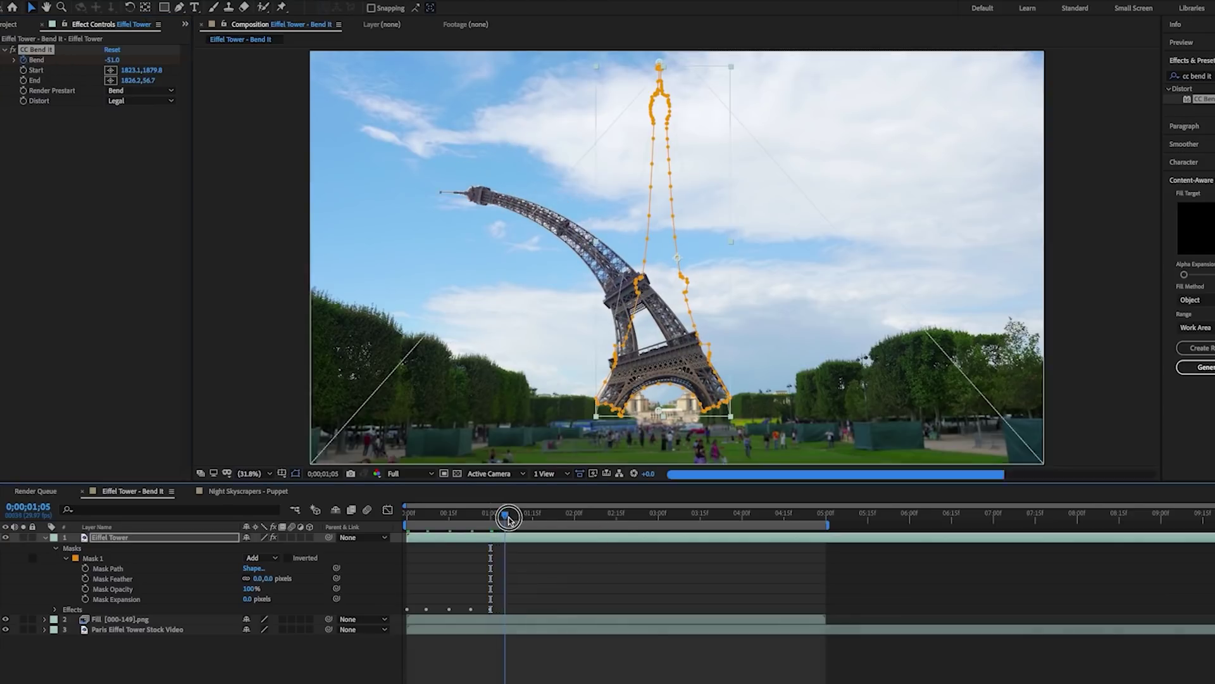
key(space)
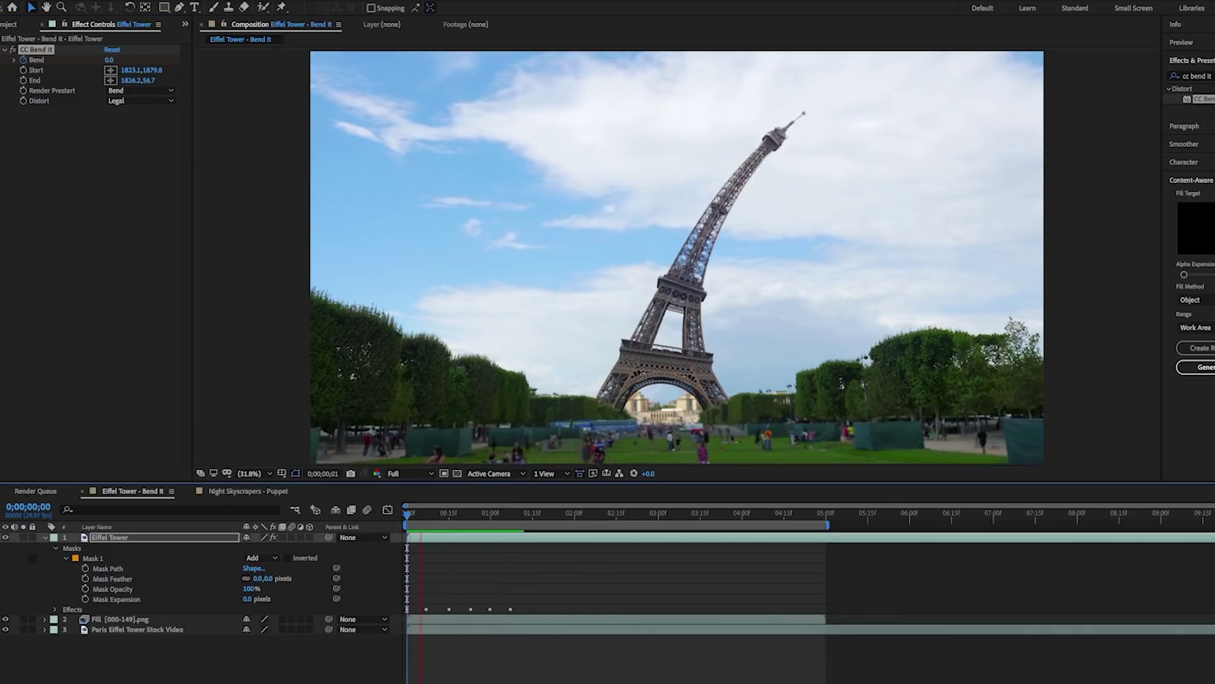
Stop playback and add the music track from the Music folder, showing its waveform.
key(space)
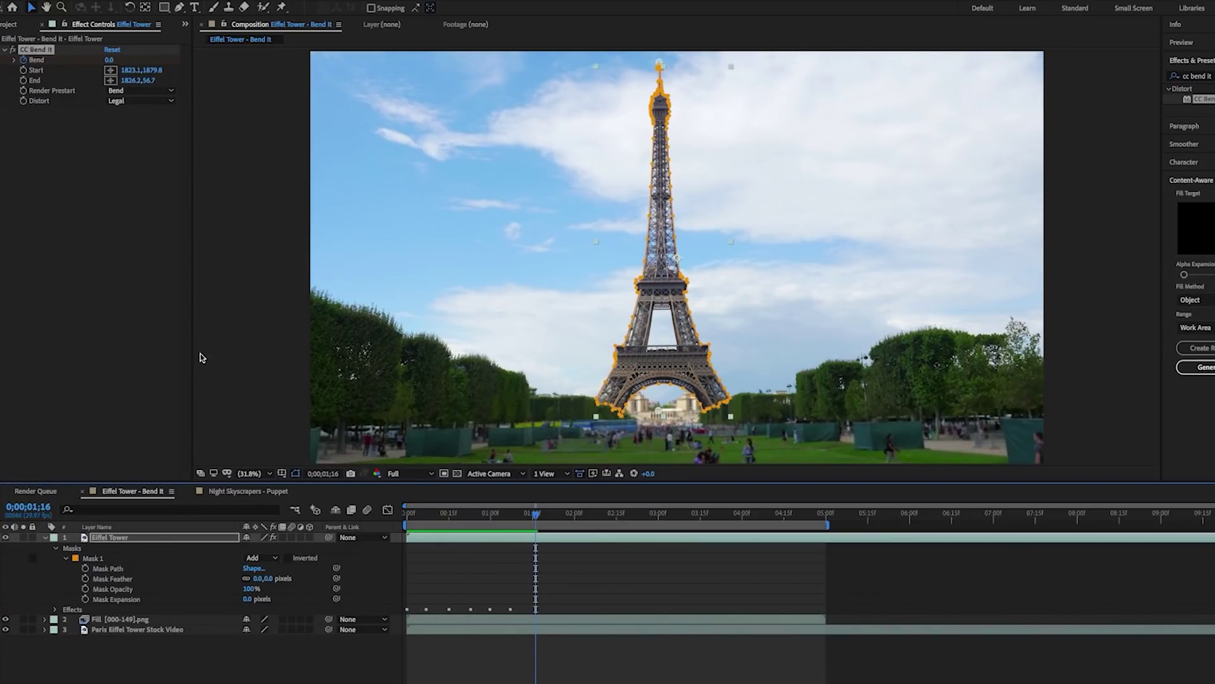
click(11, 25)
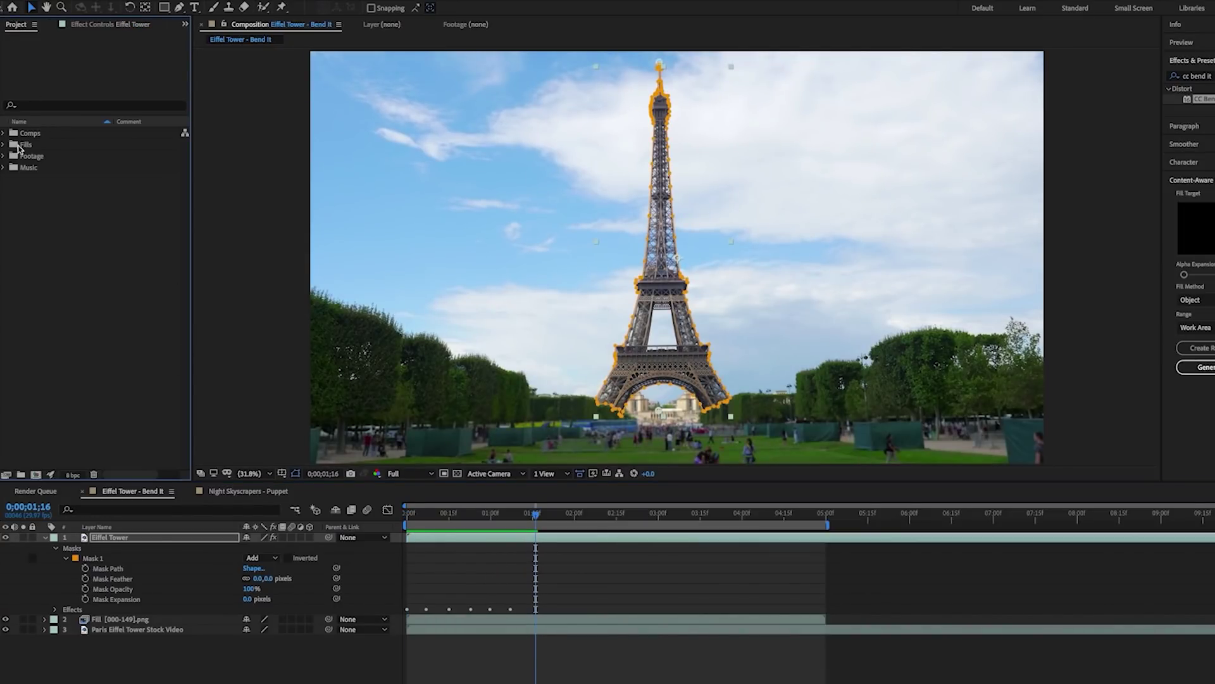
click(5, 168)
drag(28, 179, 57, 643)
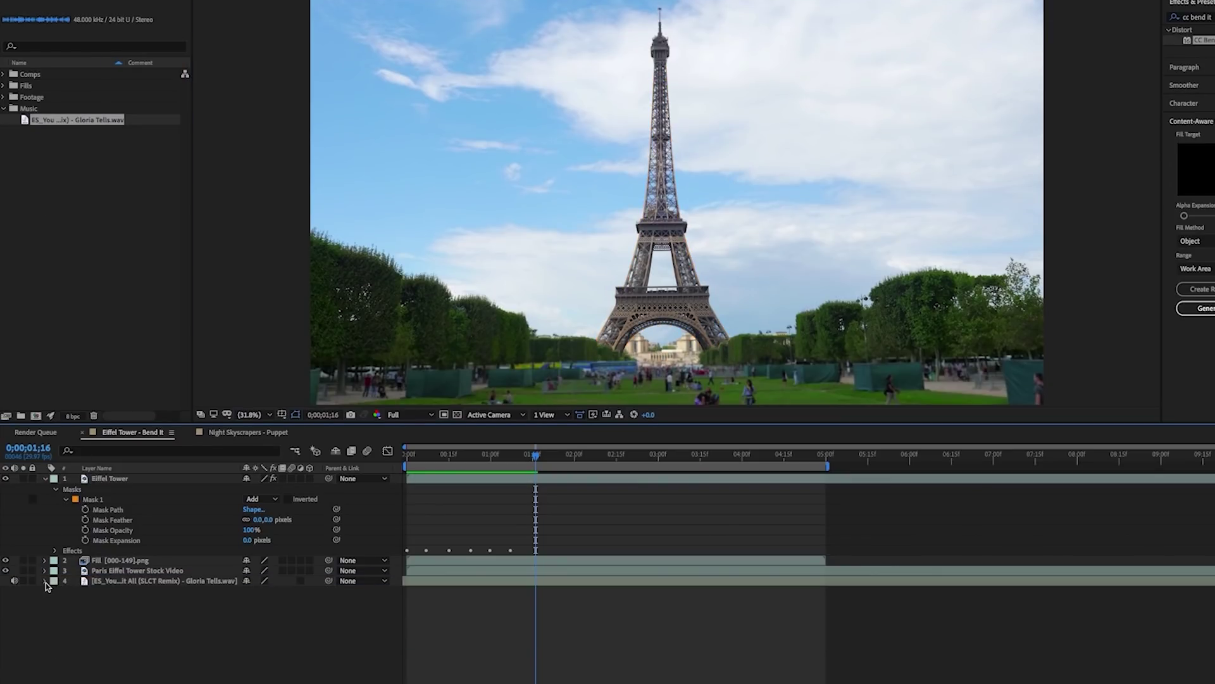
ctrl+click(44, 640)
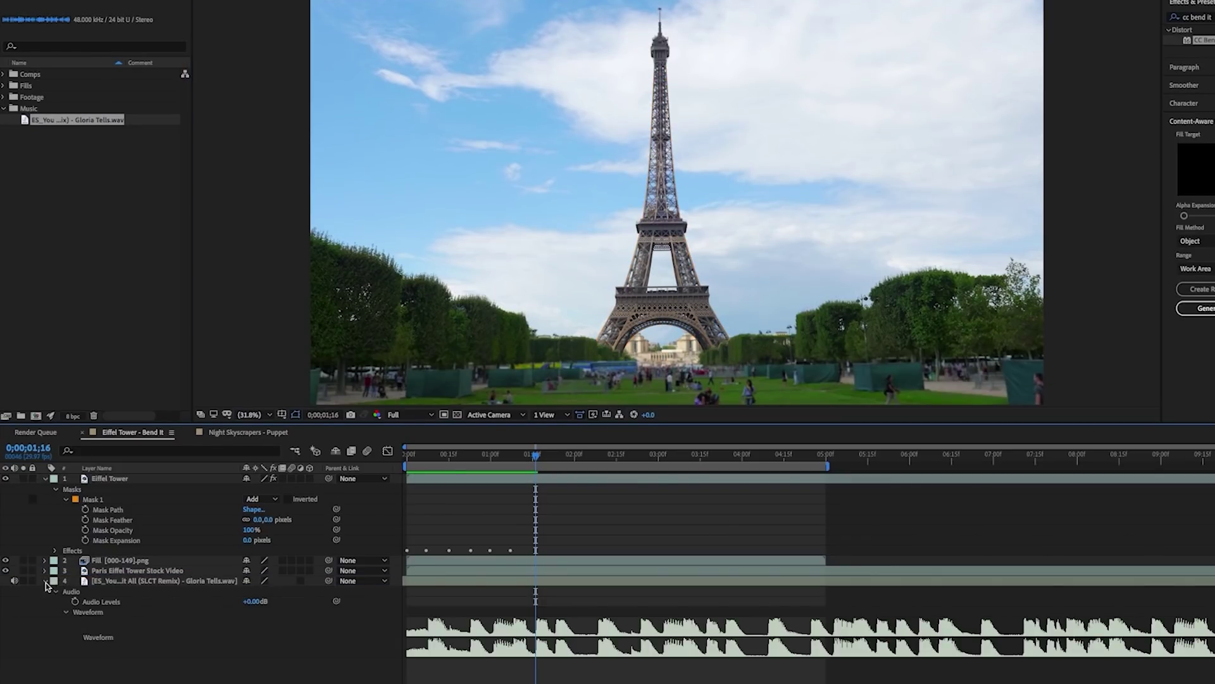
Review the tower's CC Bend It keyframes, then switch to the Night Skyscrapers - Puppet comp.
drag(424, 461, 429, 457)
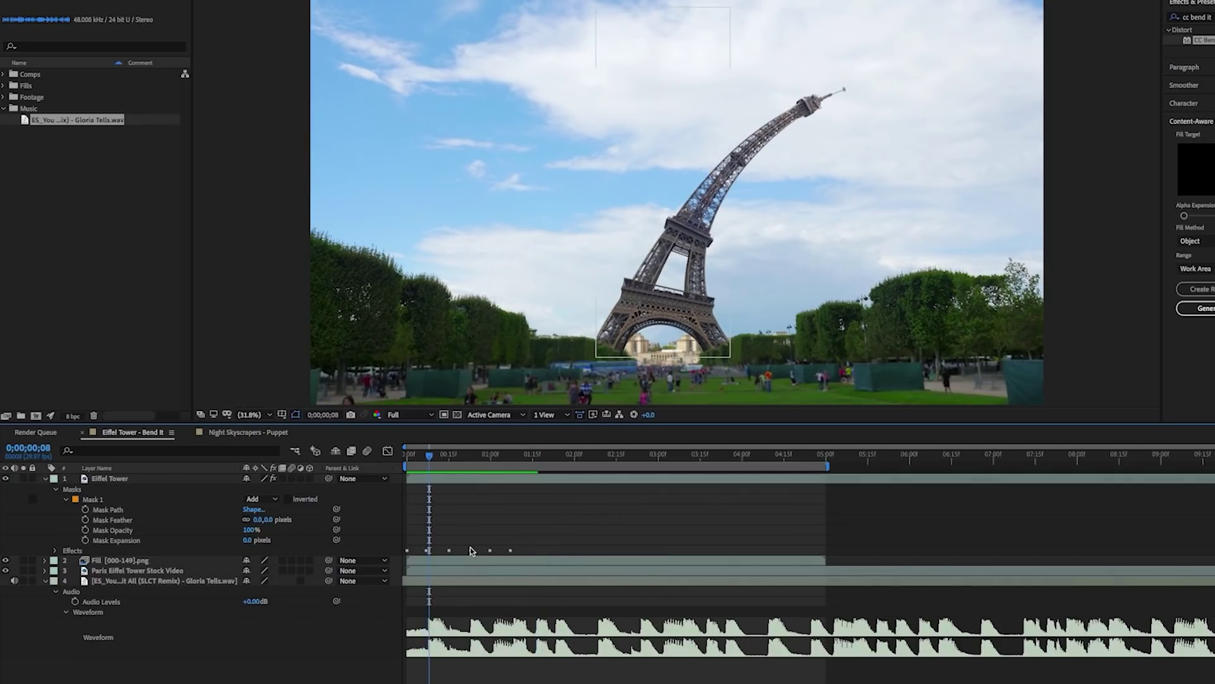
click(55, 551)
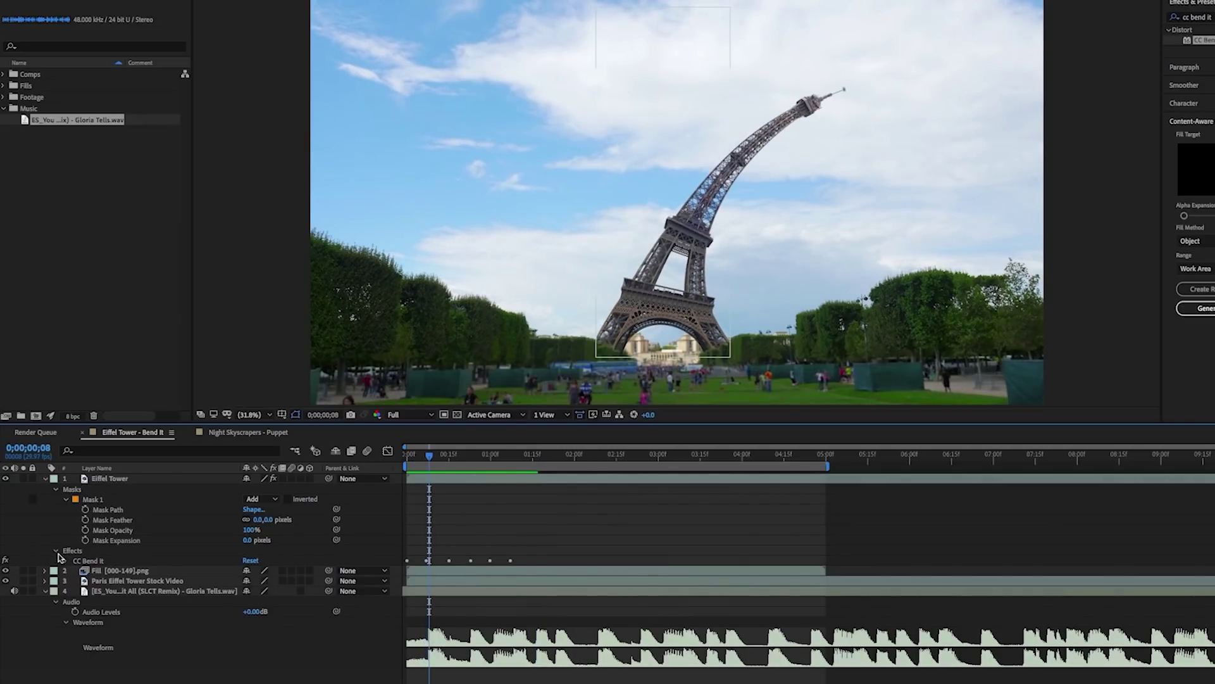
click(67, 561)
scroll(496, 545, down, 2)
drag(496, 534, 450, 532)
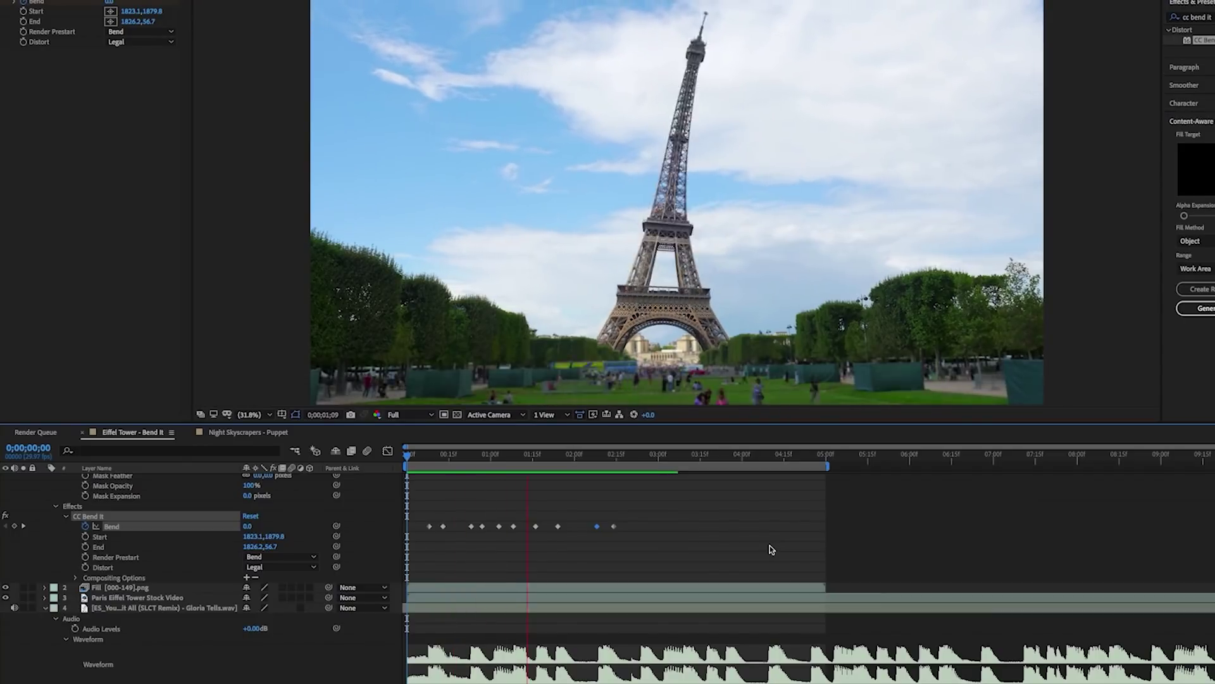
click(248, 431)
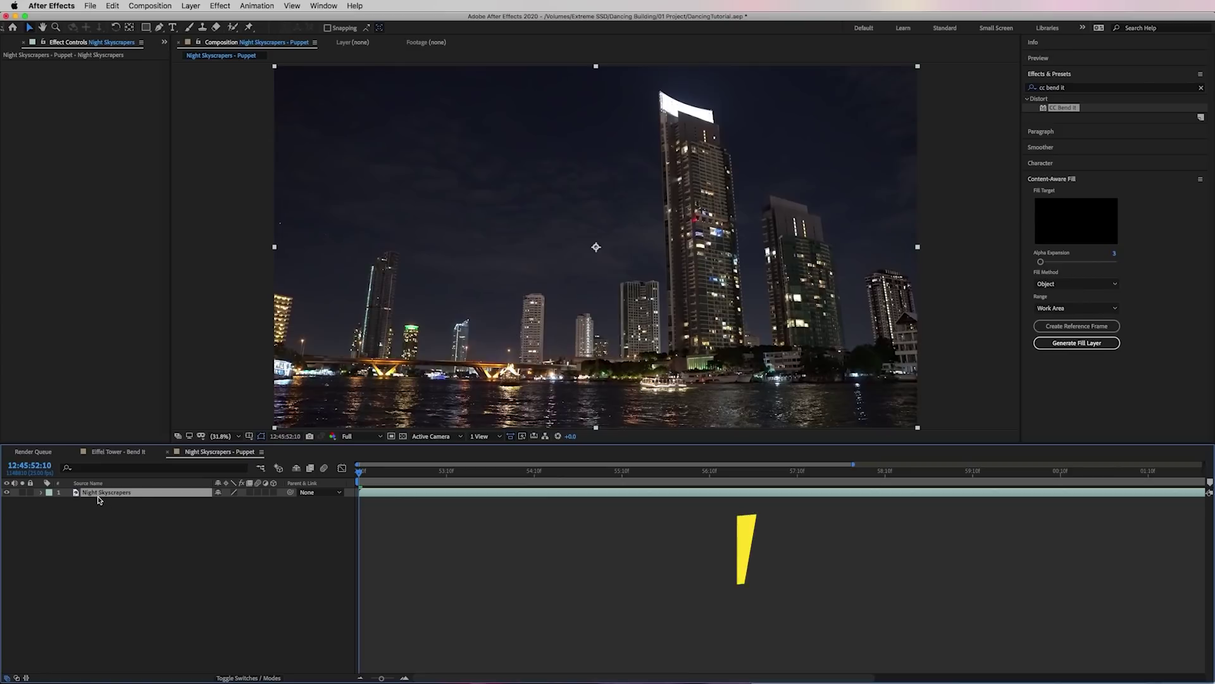
Duplicate the Night Skyscrapers layer twice and name the top copy 'Building 1'.
key(super+d)
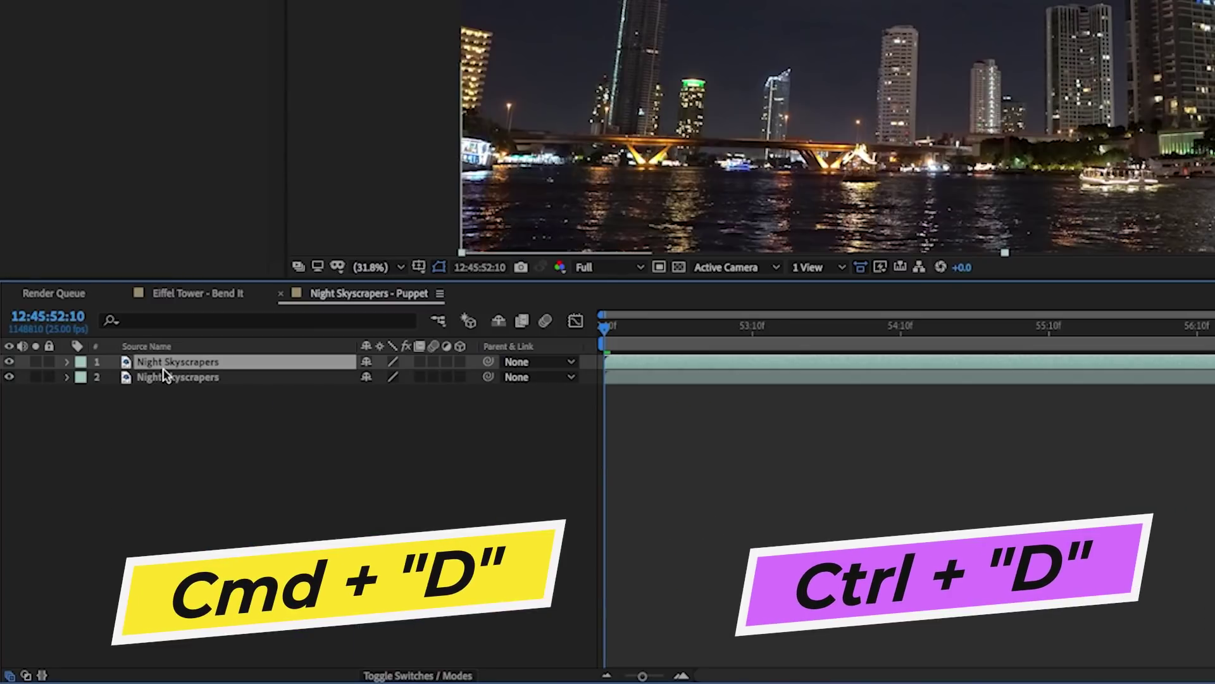
key(super+d)
key(Return)
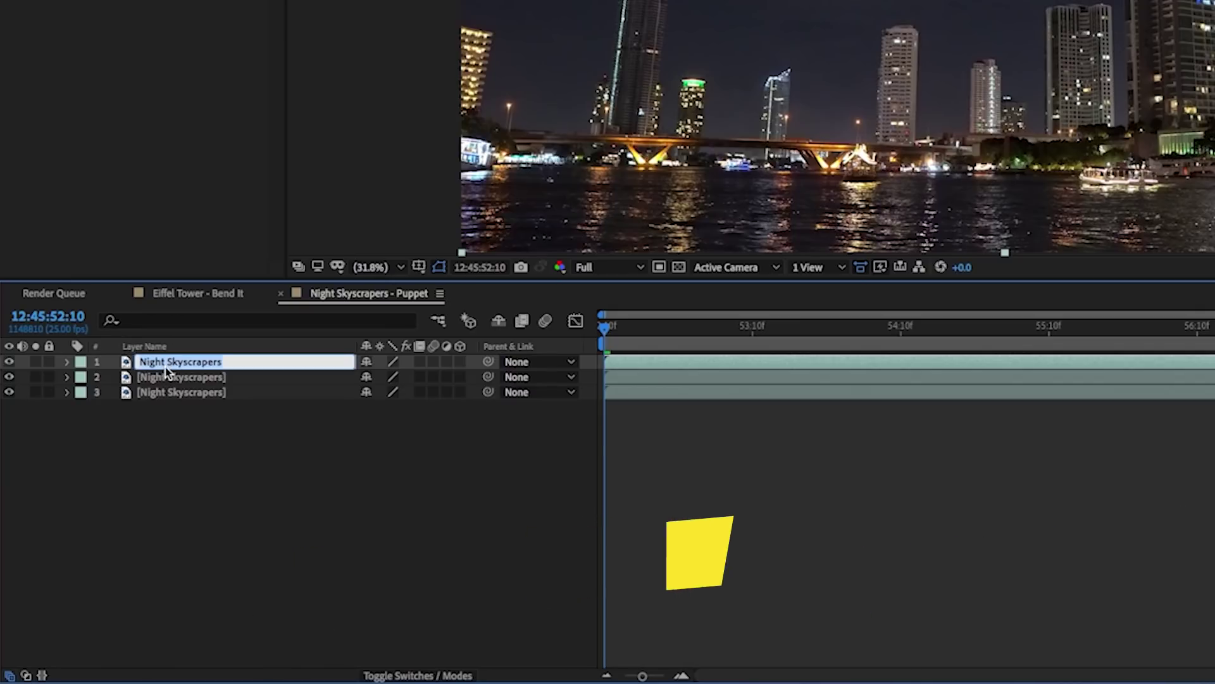
text(B)
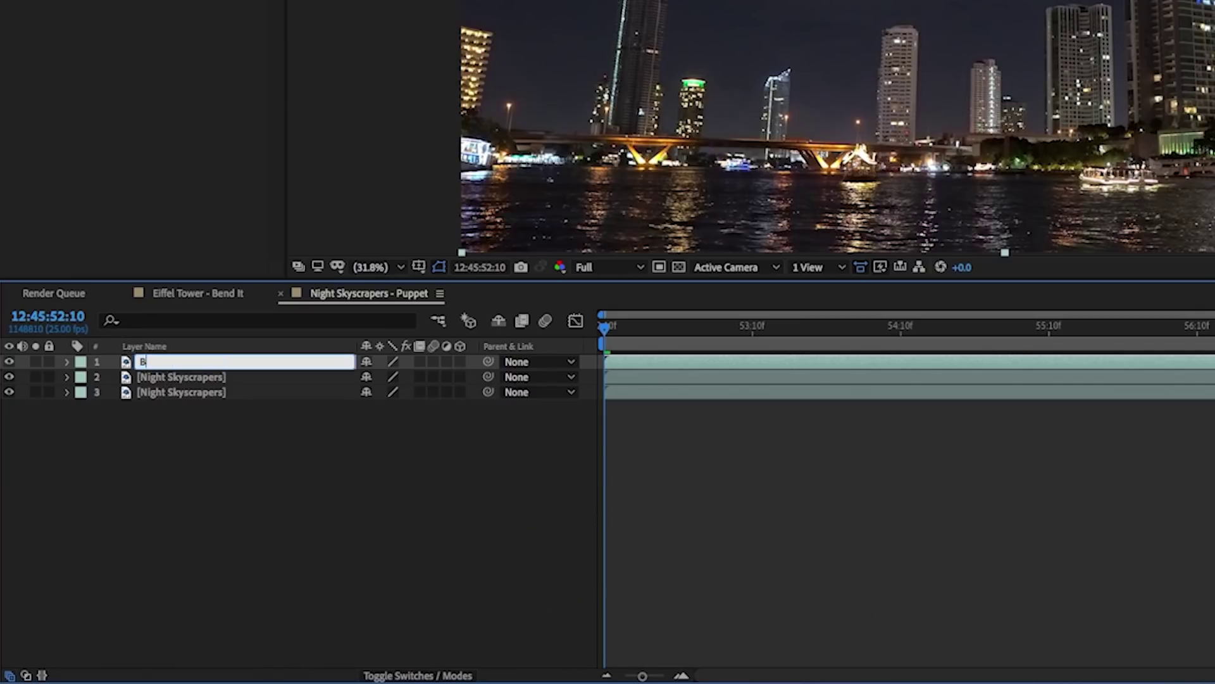
text(uilding 1)
key(Return)
Rename the second and third layers 'Building 2' and 'Background Layer'.
click(189, 381)
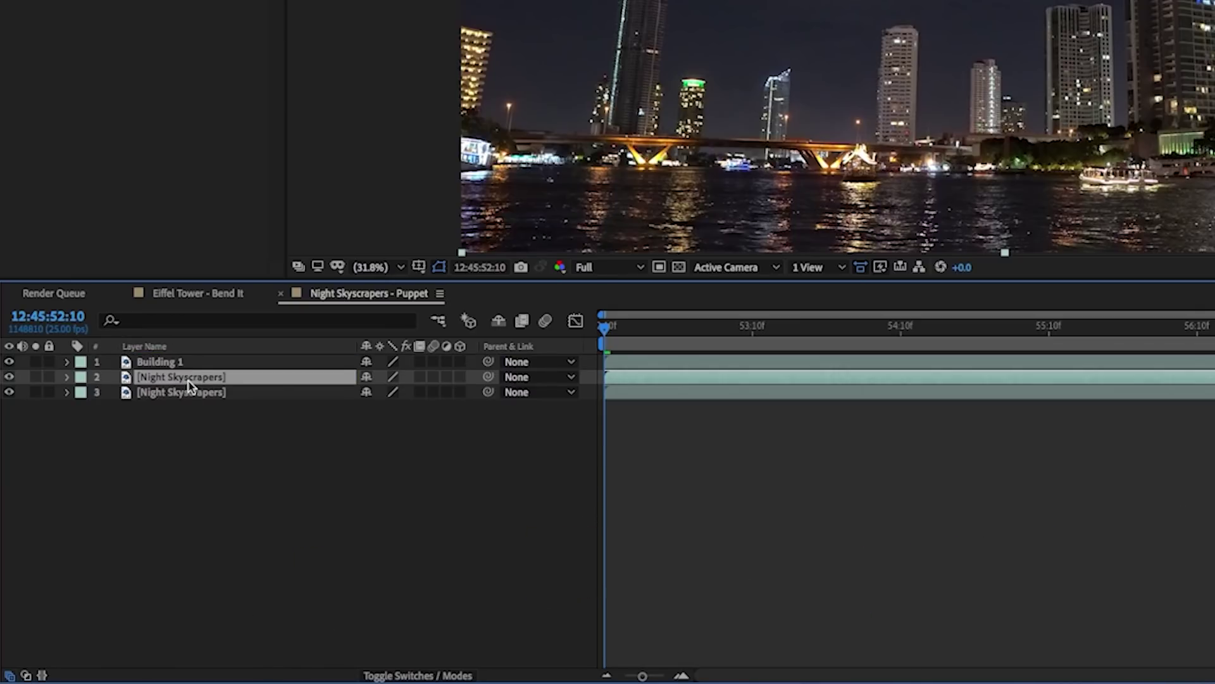
key(Return)
text(Building 2)
key(Return)
click(151, 396)
key(Return)
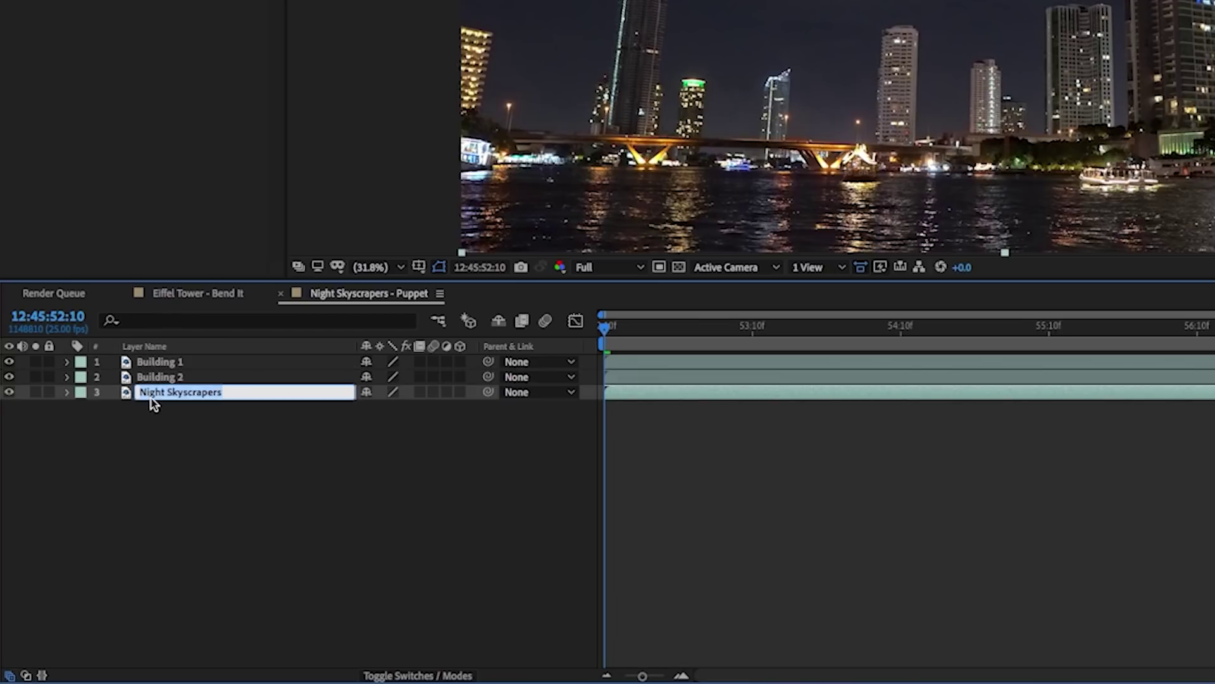
text(Background)
text(Layer)
key(Return)
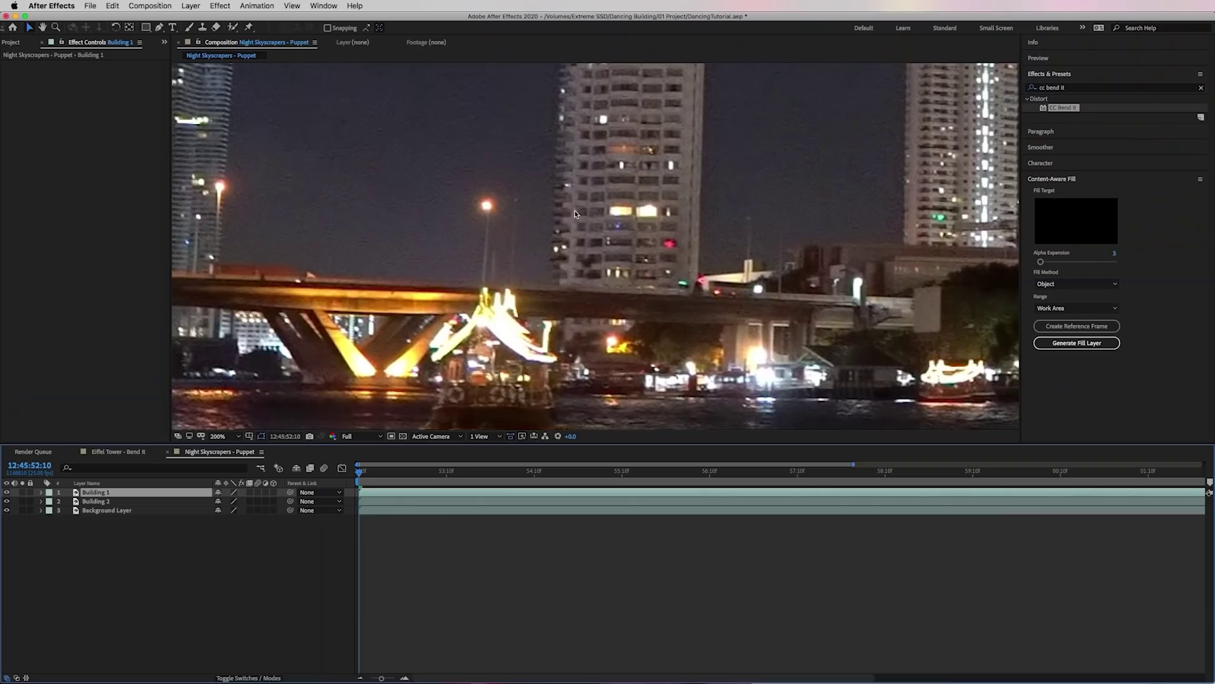
Trace a mask around the first skyscraper's roofline and right edge down to its base.
scroll(590, 201, up, 3)
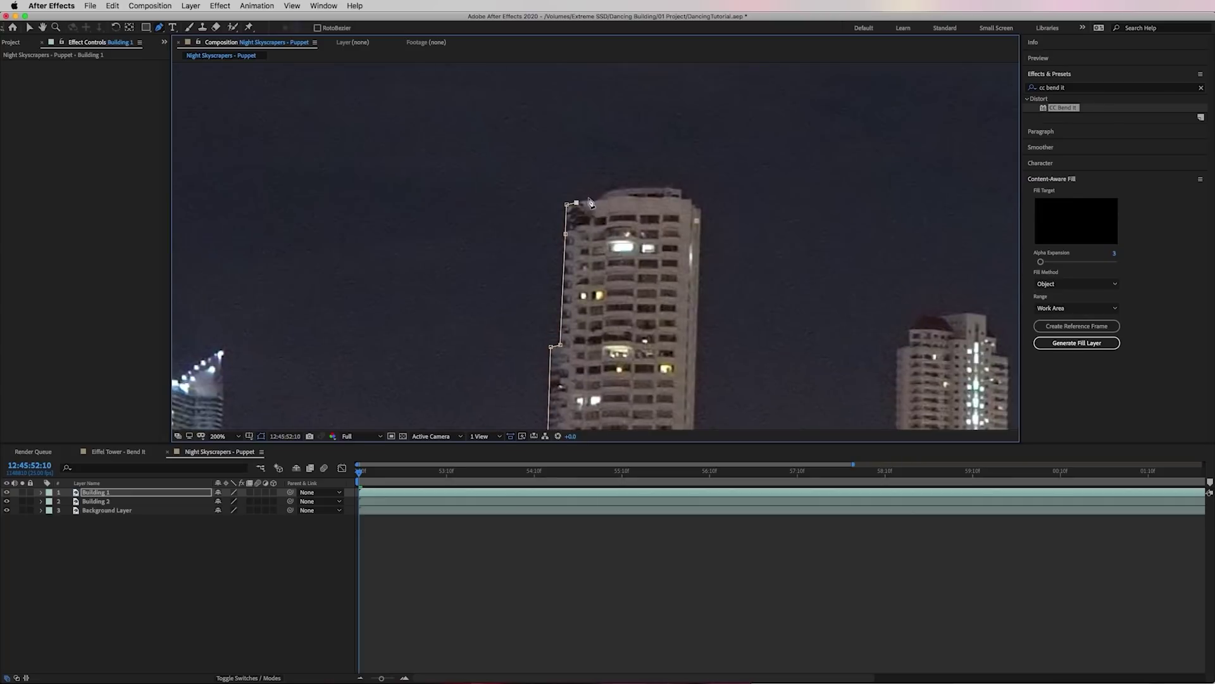
click(591, 201)
click(601, 198)
click(605, 190)
click(683, 186)
click(683, 195)
click(692, 197)
click(693, 203)
scroll(707, 213, down, 5)
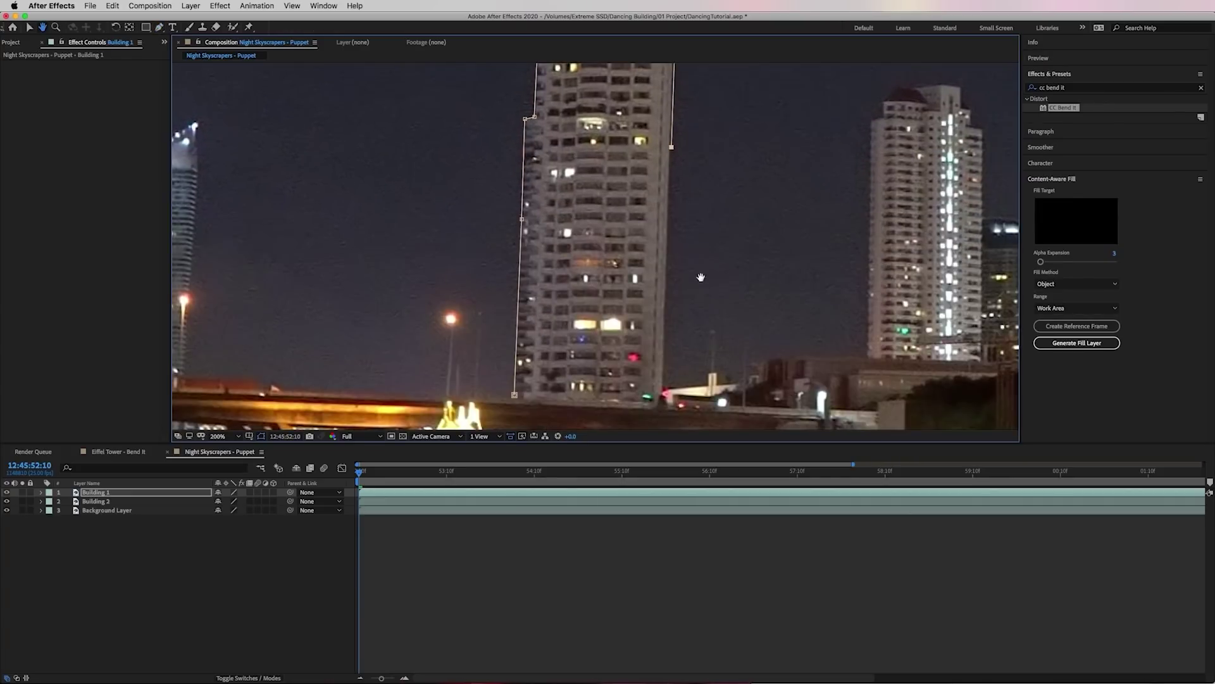
click(671, 147)
click(667, 281)
click(664, 369)
click(660, 411)
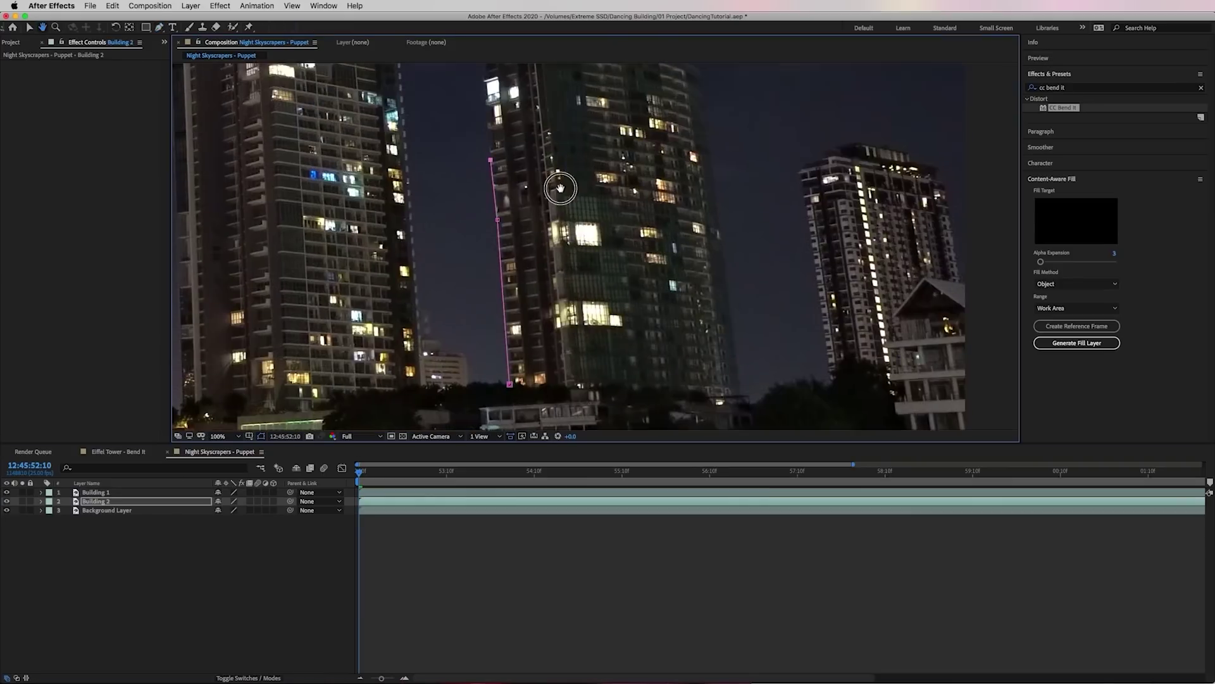
Draw a closed mask around the second skyscraper on Building 2, tracing along its base.
click(477, 83)
scroll(496, 184, up, 5)
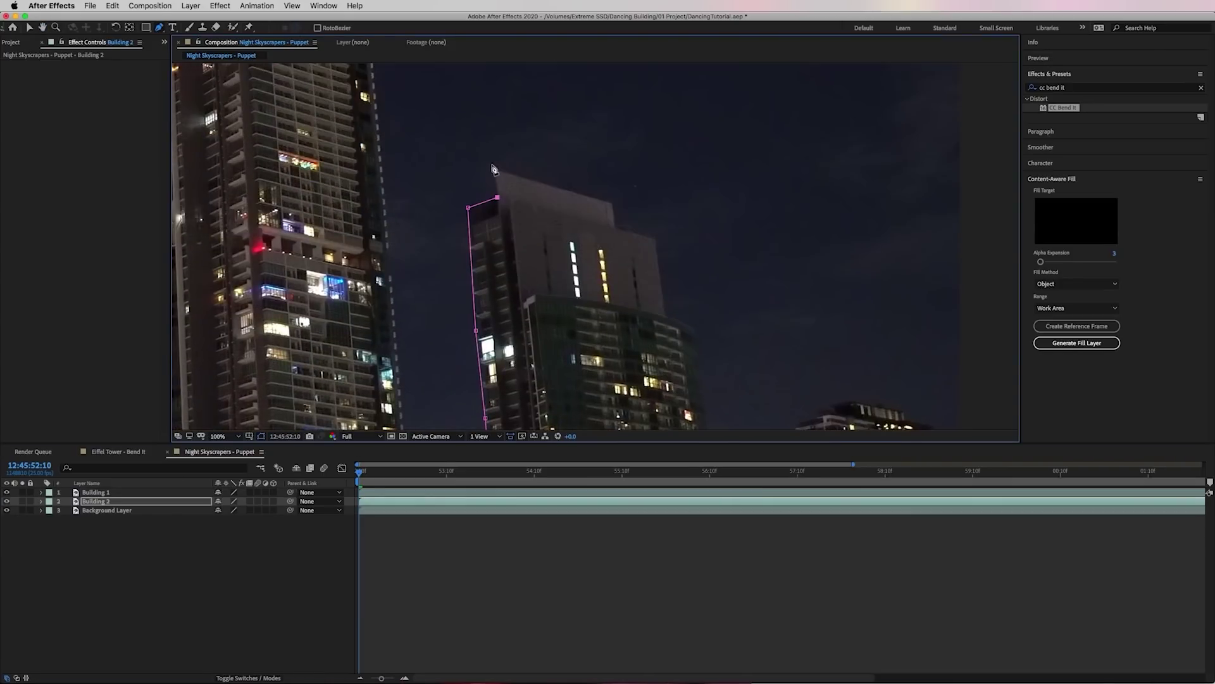
scroll(672, 226, down, 4)
scroll(669, 298, down, 4)
click(668, 298)
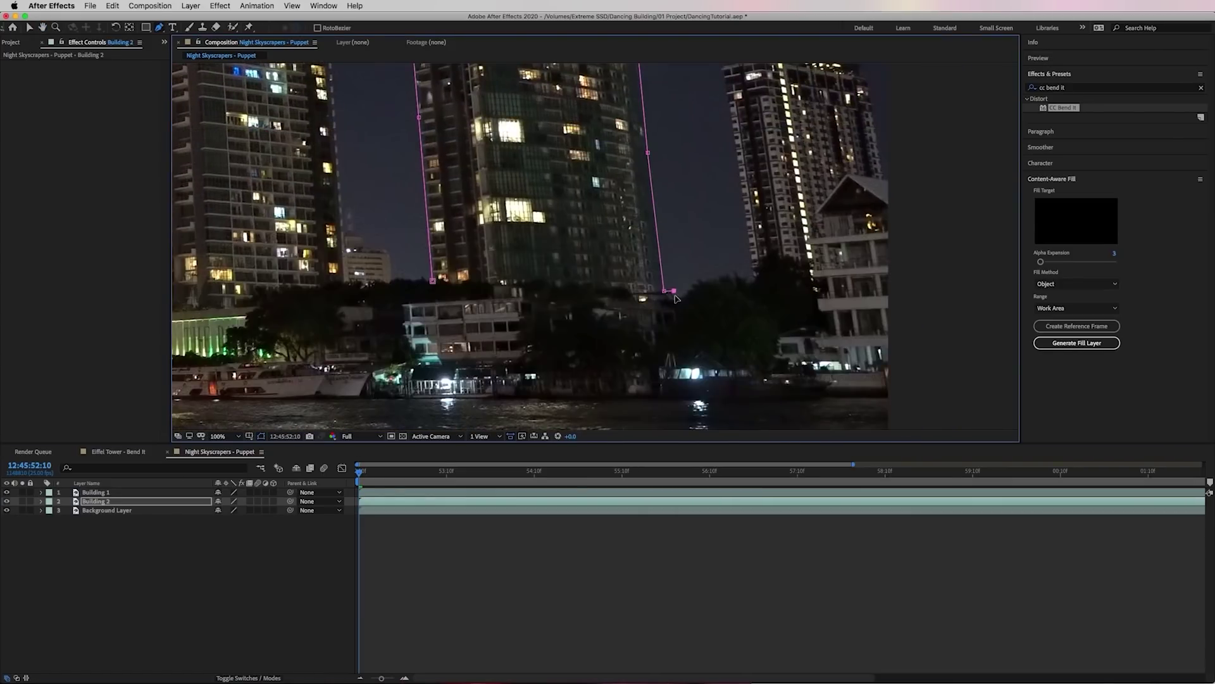
click(633, 295)
click(567, 290)
click(493, 286)
click(468, 283)
click(432, 281)
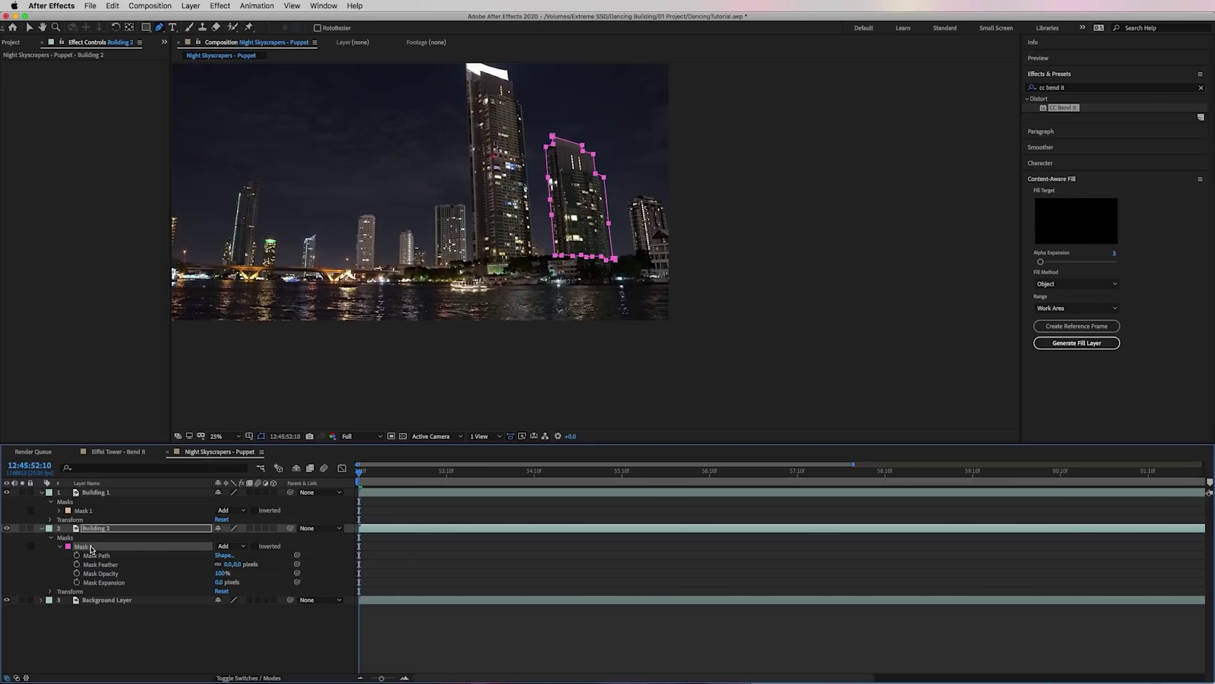
Set Building 1's Mask 1 to Subtract and hide the Background Layer.
click(87, 512)
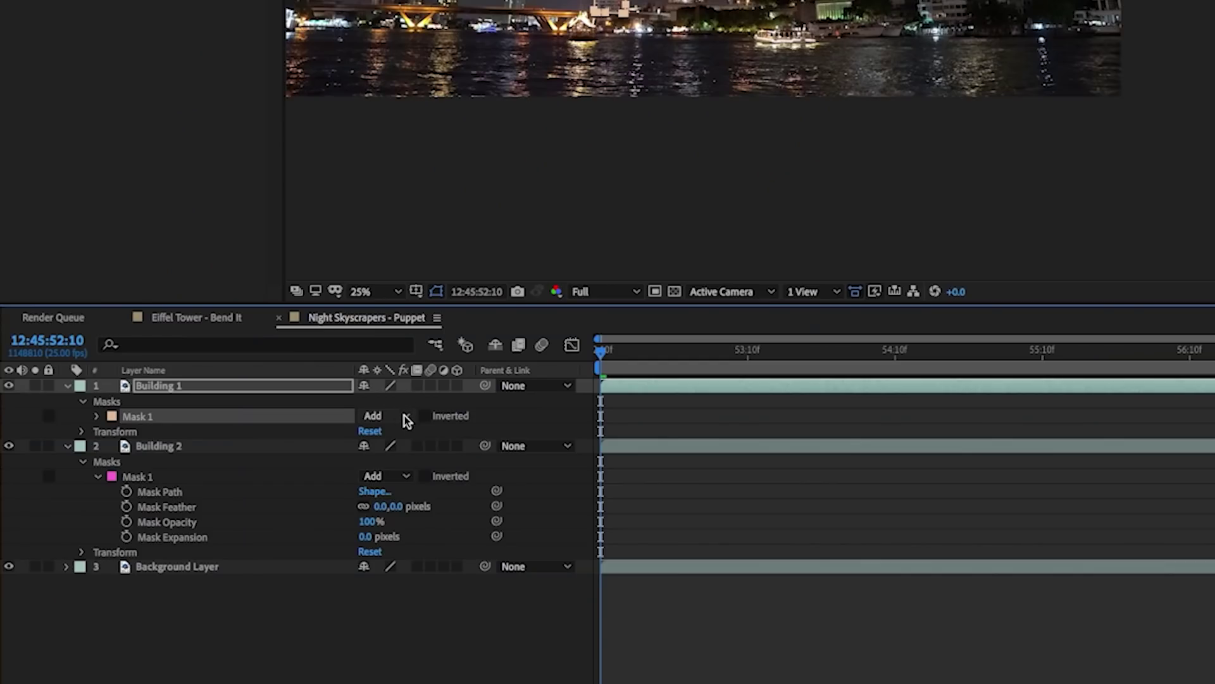
click(242, 509)
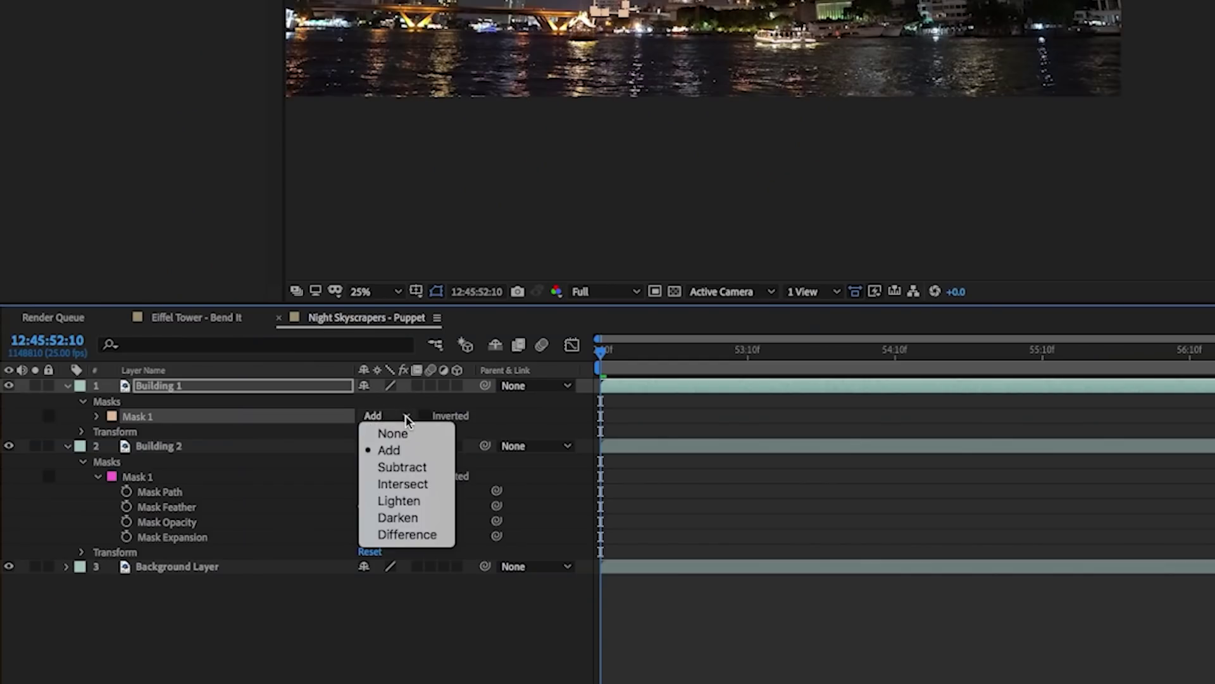
click(418, 470)
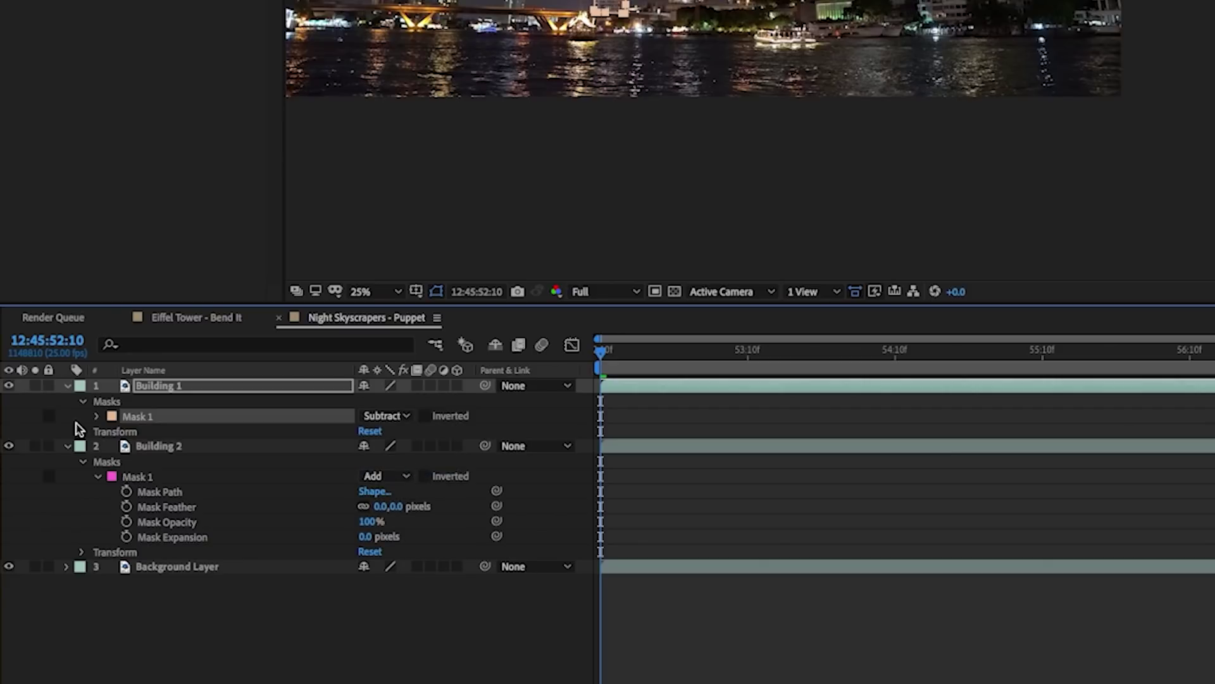
click(8, 566)
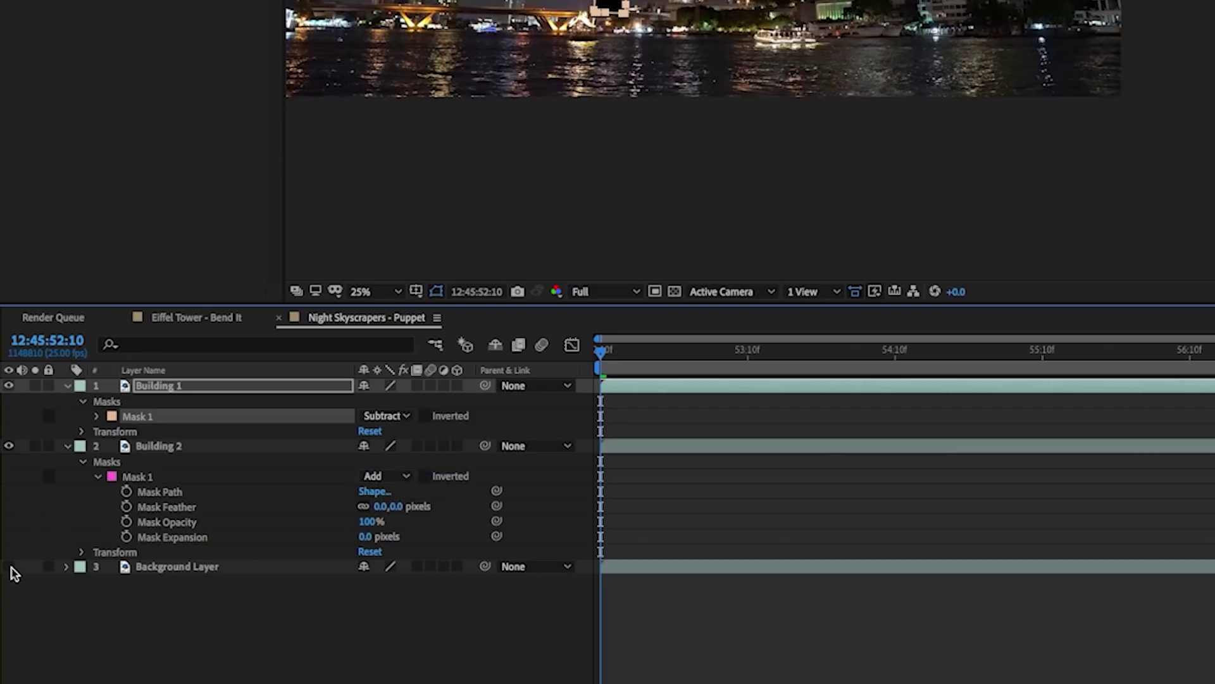
Duplicate the Background Layer and rename the copy 'Building fill 1'.
click(194, 570)
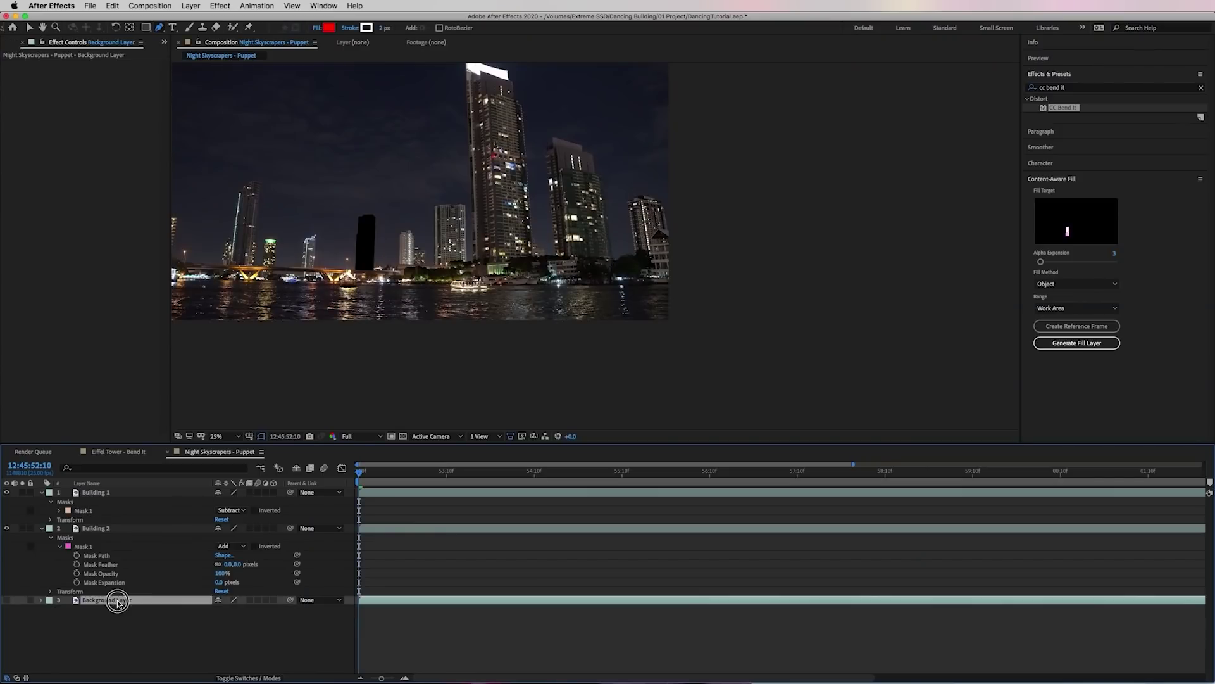
key(super+d)
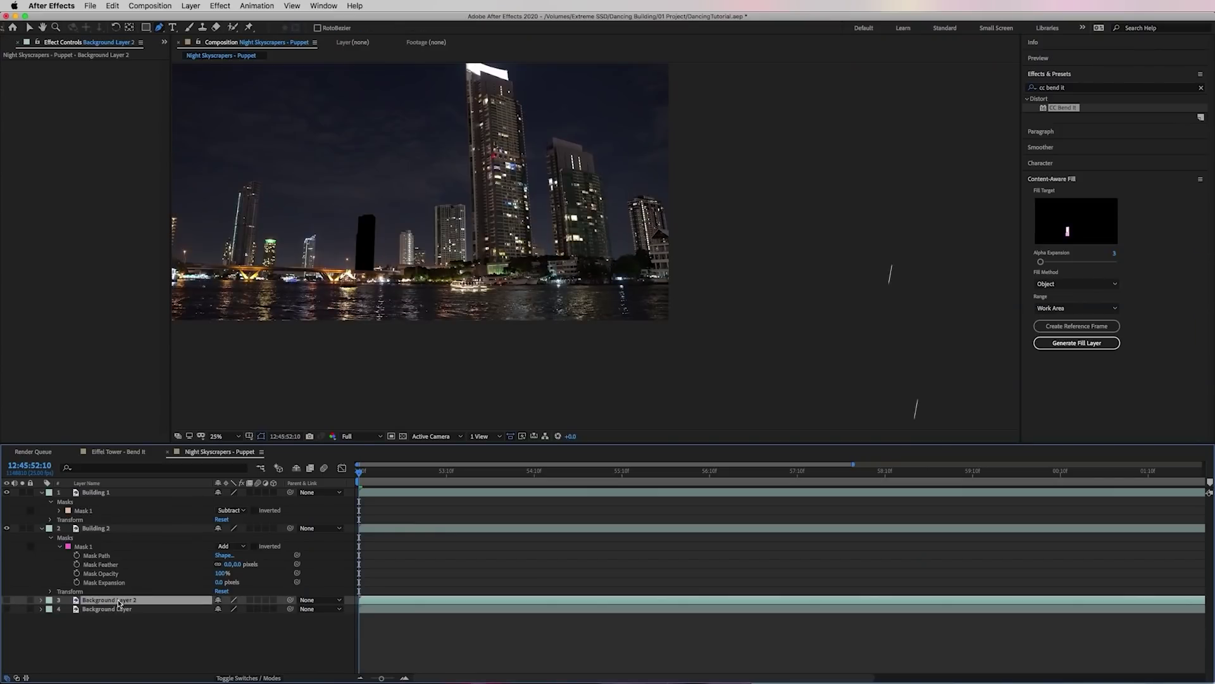
text(Building fil)
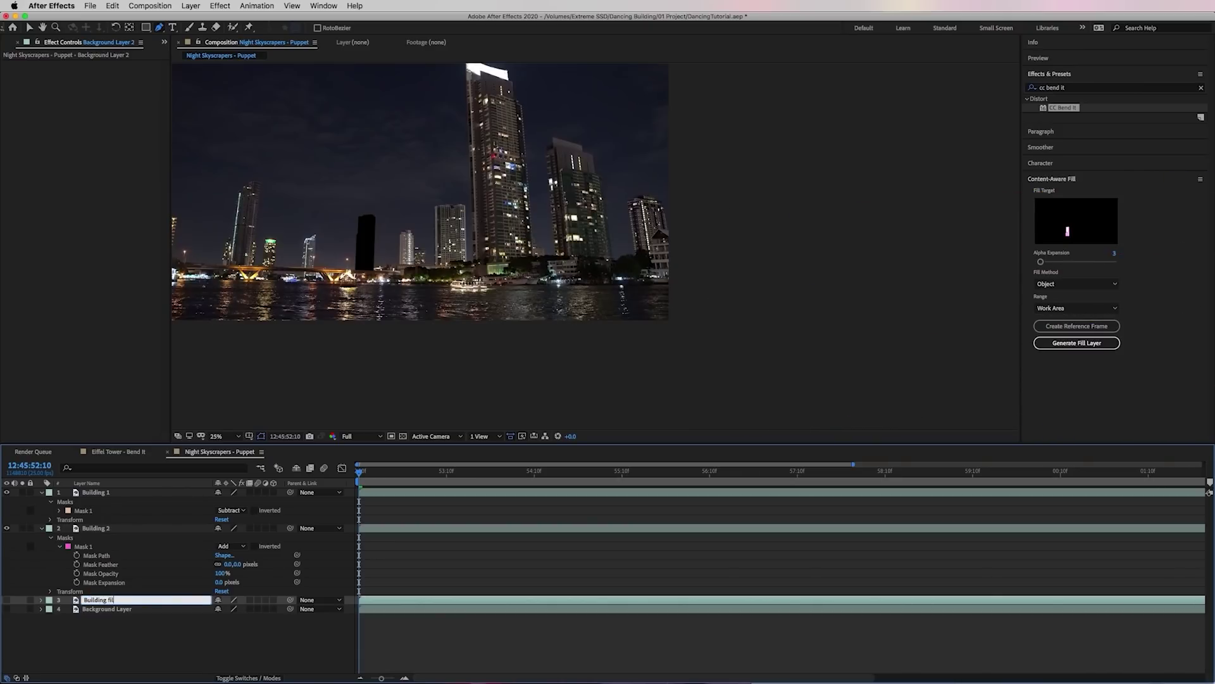
text(l 1)
key(Return)
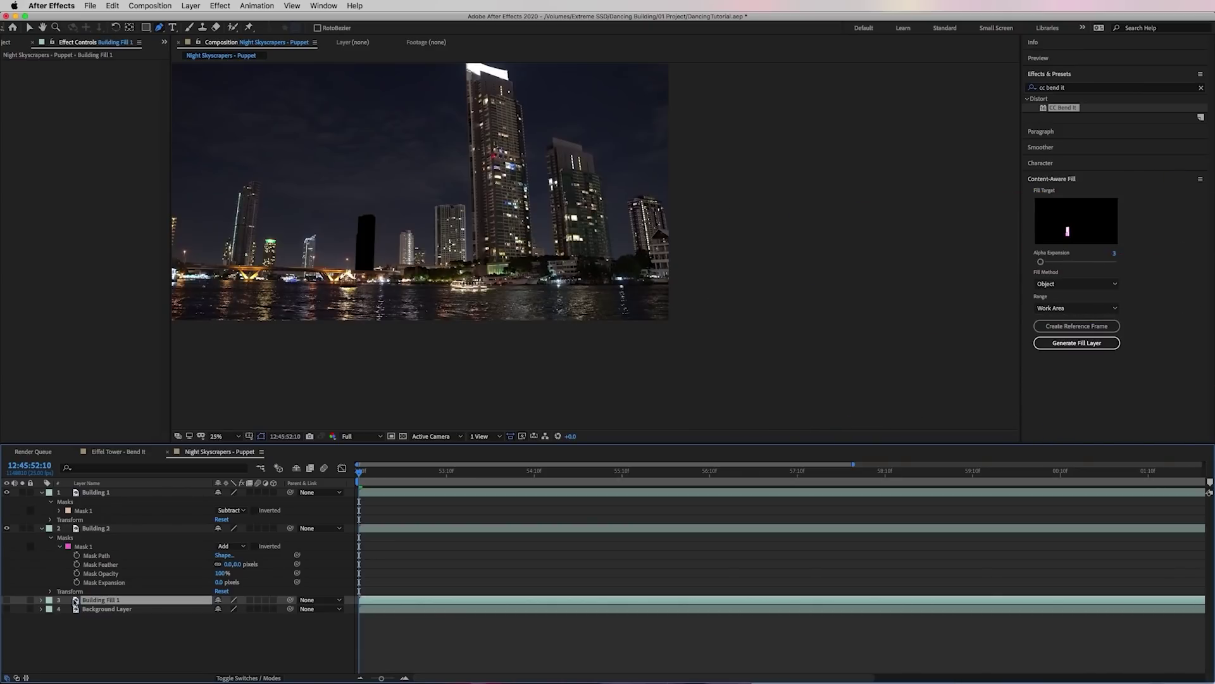
Show Building Fill 1, move it above Building 2, and mask a sky patch beside the gap.
click(6, 599)
drag(100, 599, 95, 521)
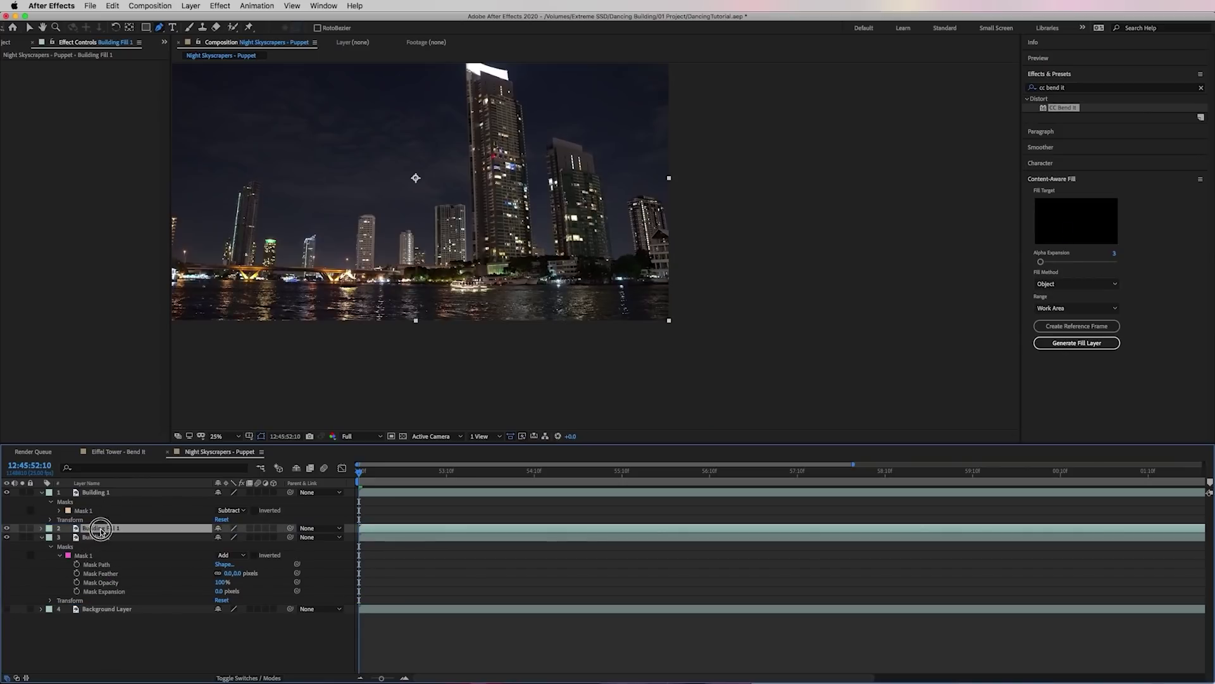
scroll(529, 296, up, 2)
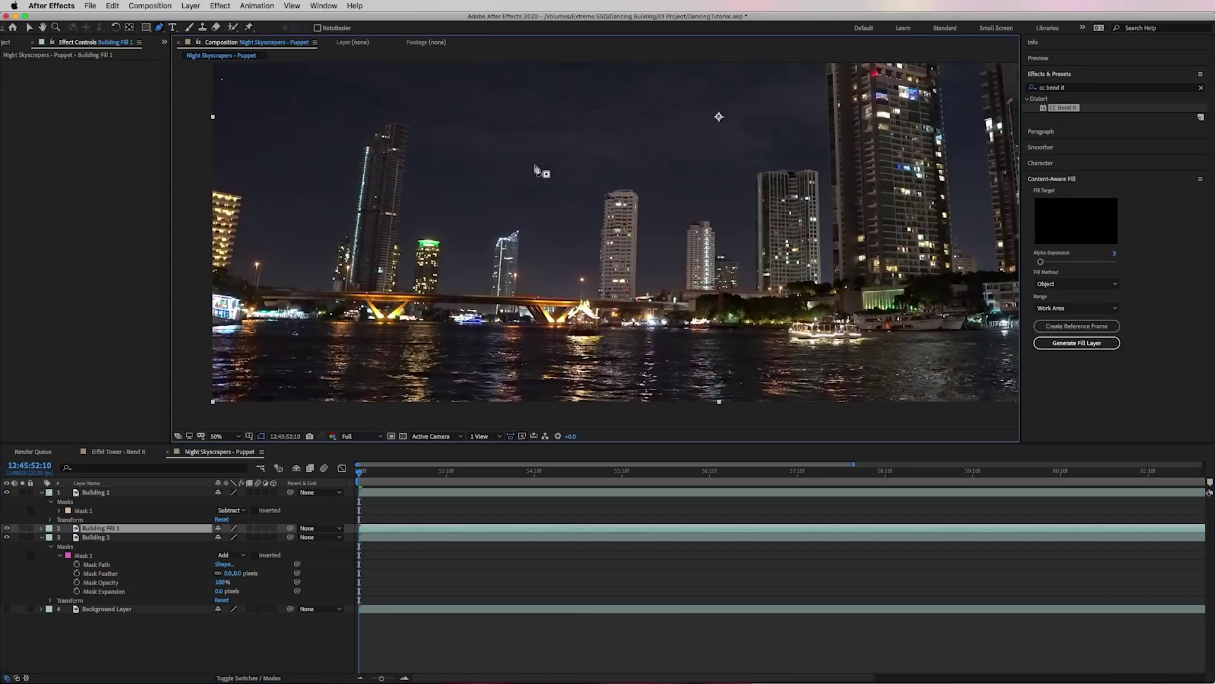
click(528, 293)
click(573, 293)
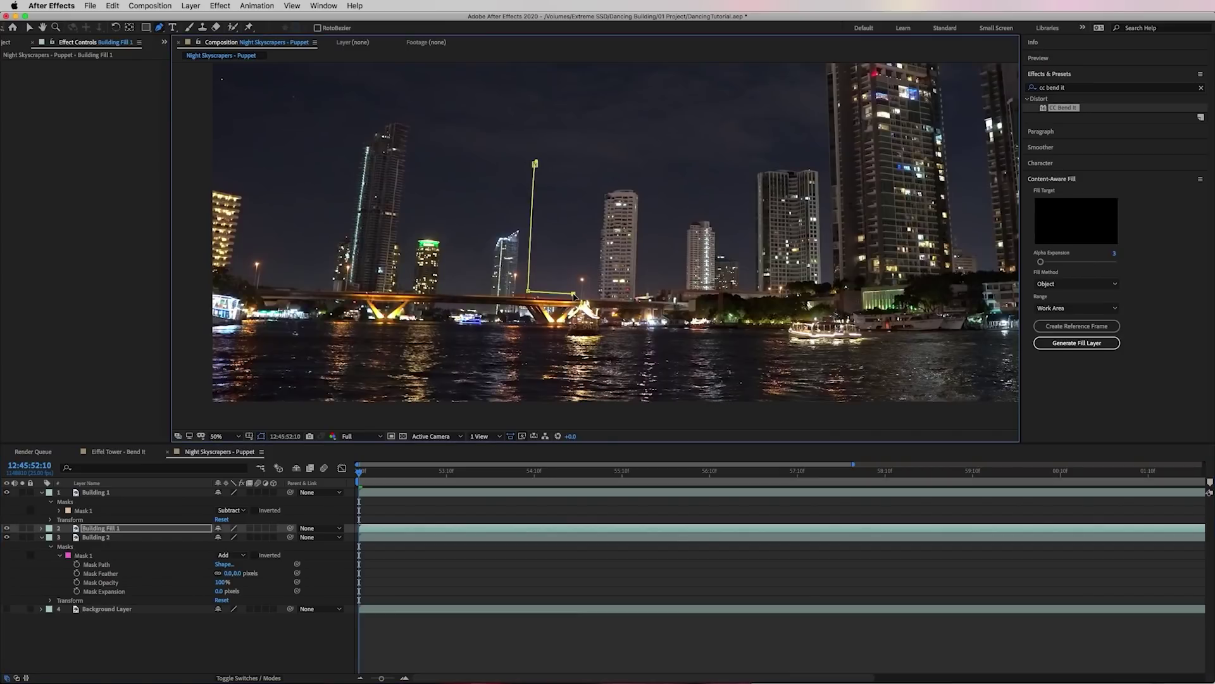
click(581, 160)
click(535, 163)
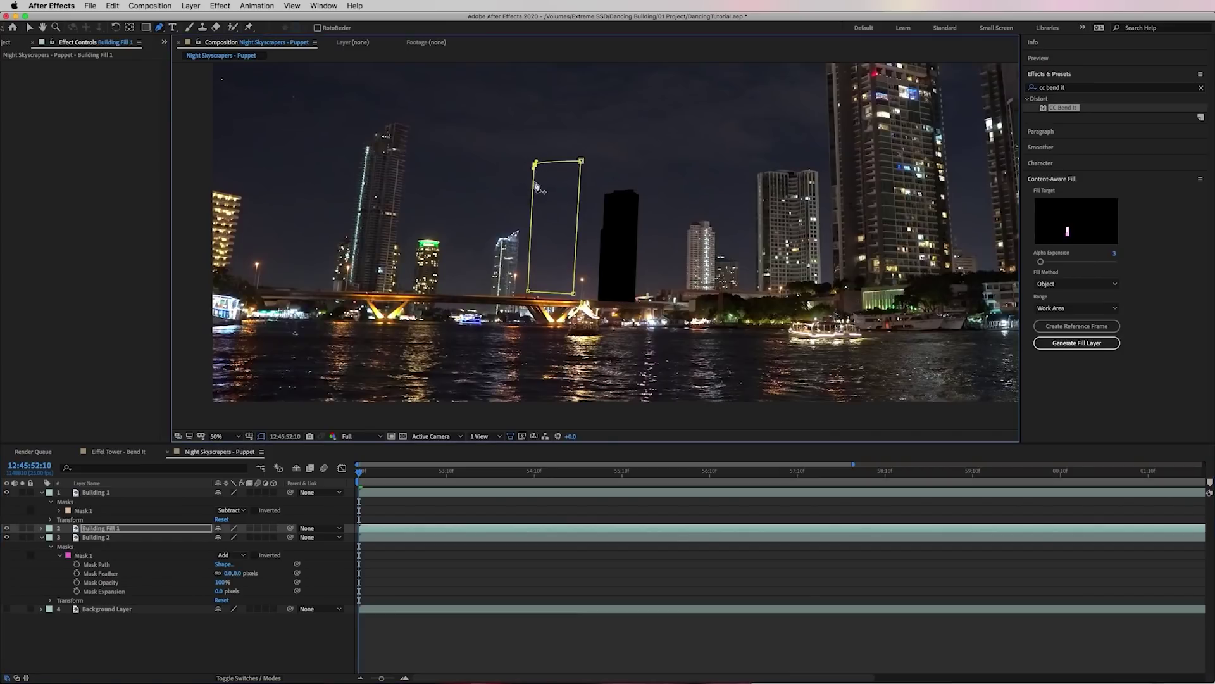
Offset Building Fill 1's Position to 2167.0,1114.0 so the patch covers the hole.
click(92, 528)
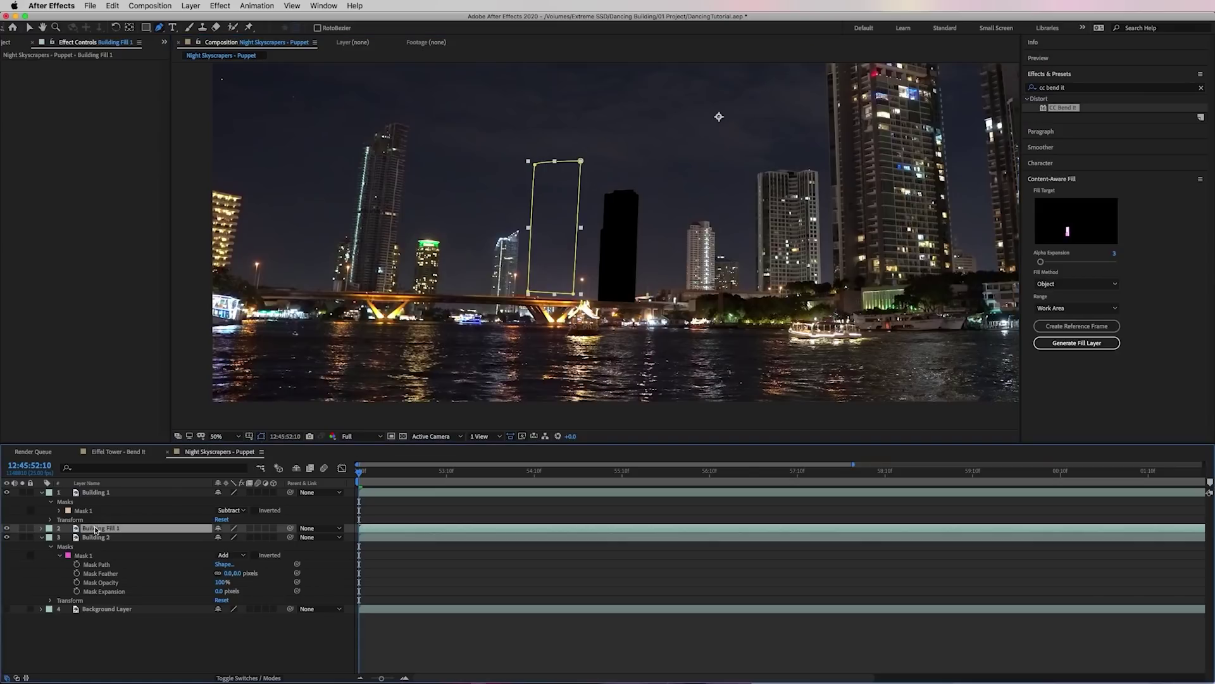
key(p)
drag(231, 537, 357, 543)
drag(241, 540, 261, 538)
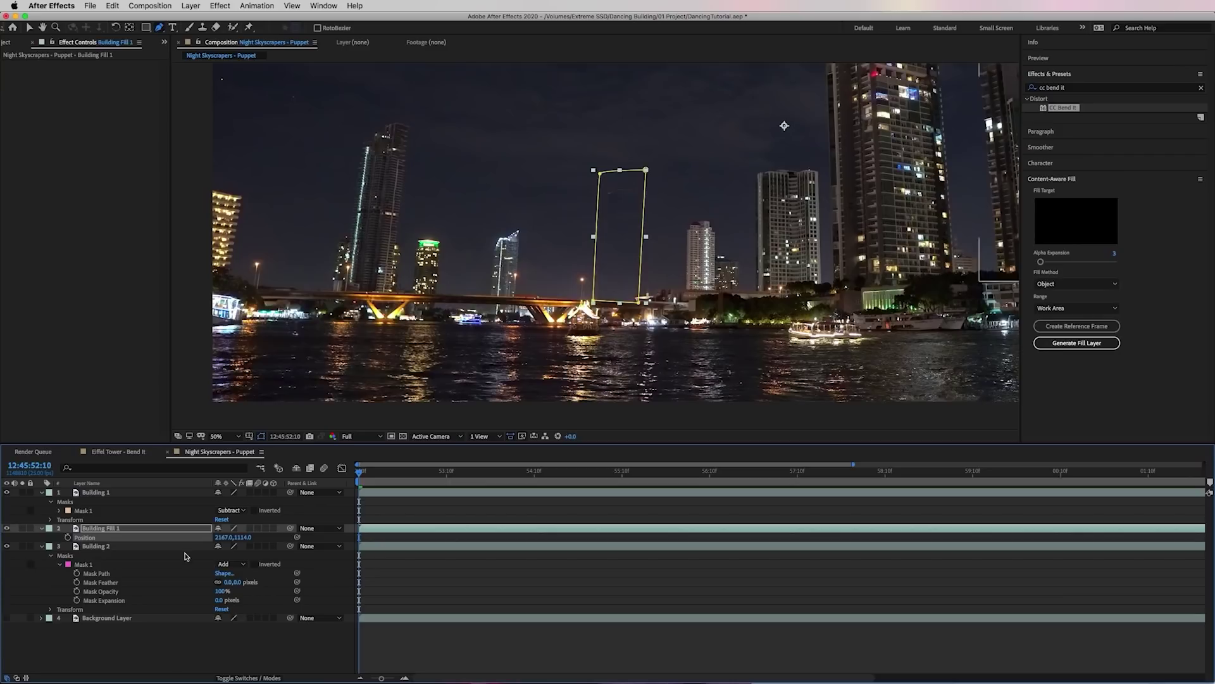
Switch Building 1's Mask 1 to Add and show the Background Layer again.
click(156, 514)
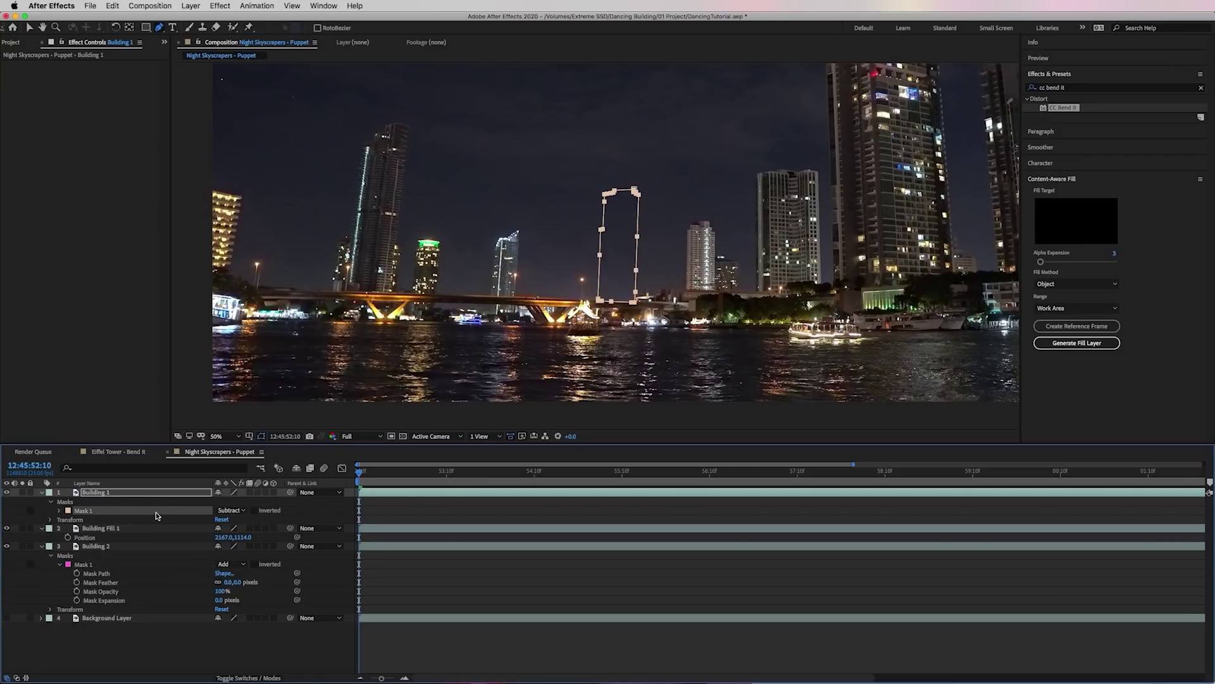
click(244, 511)
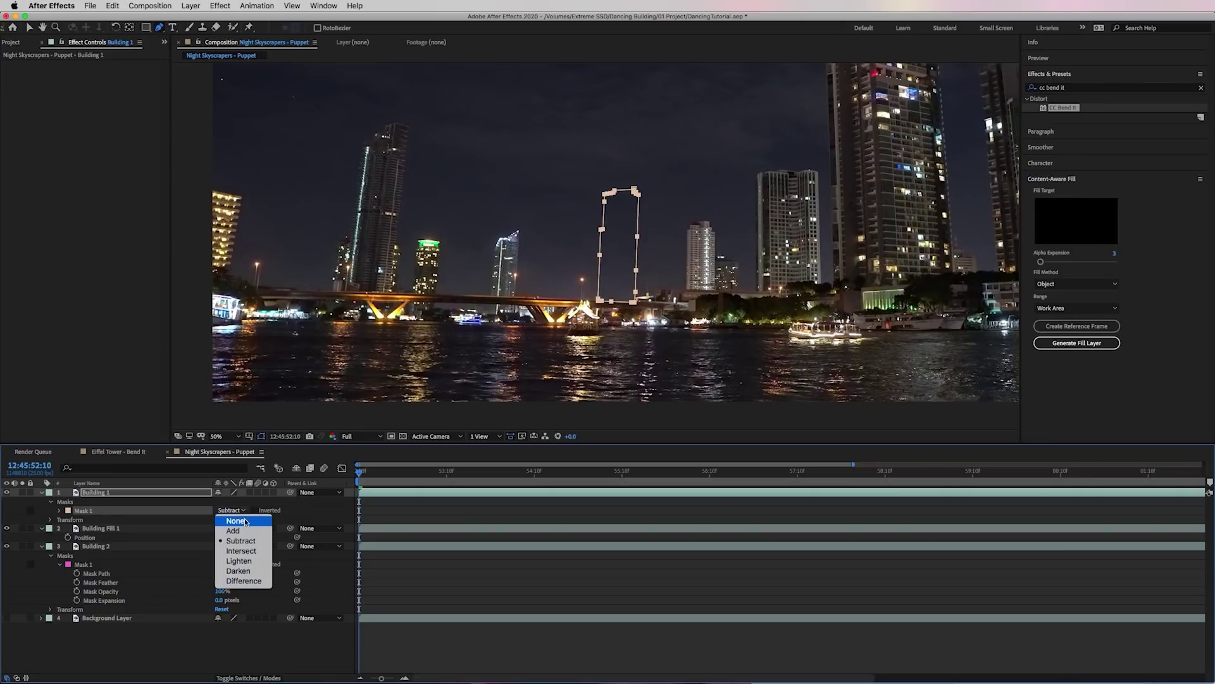
click(238, 535)
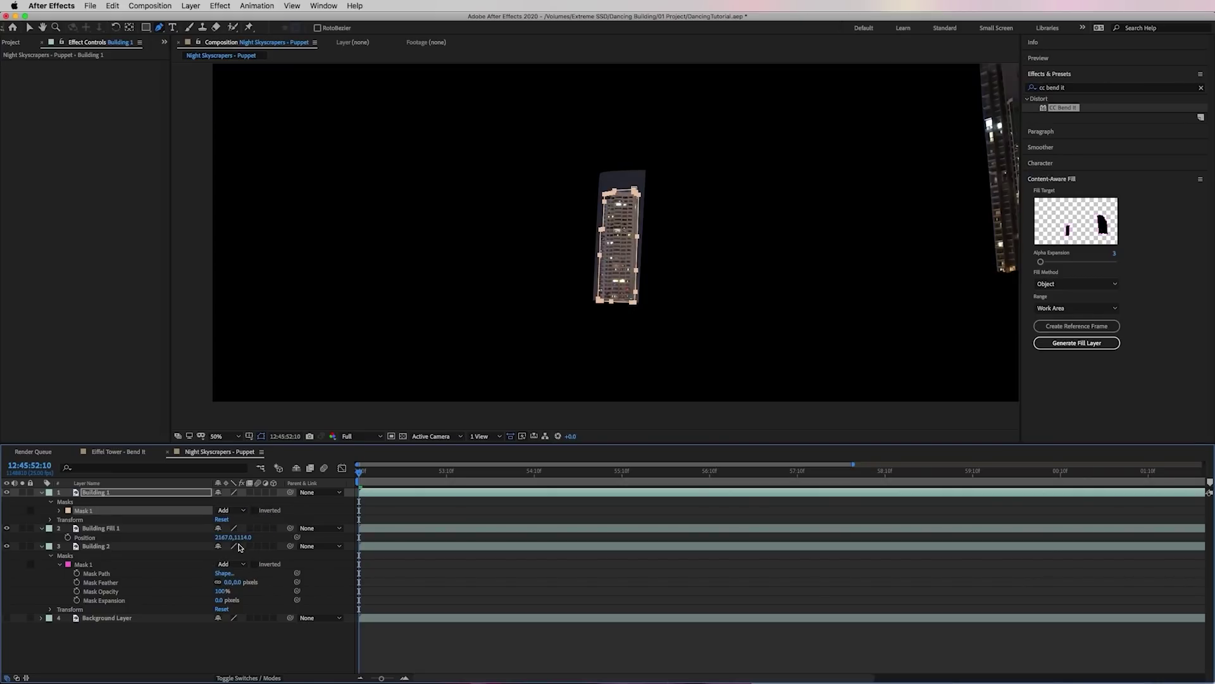
click(7, 618)
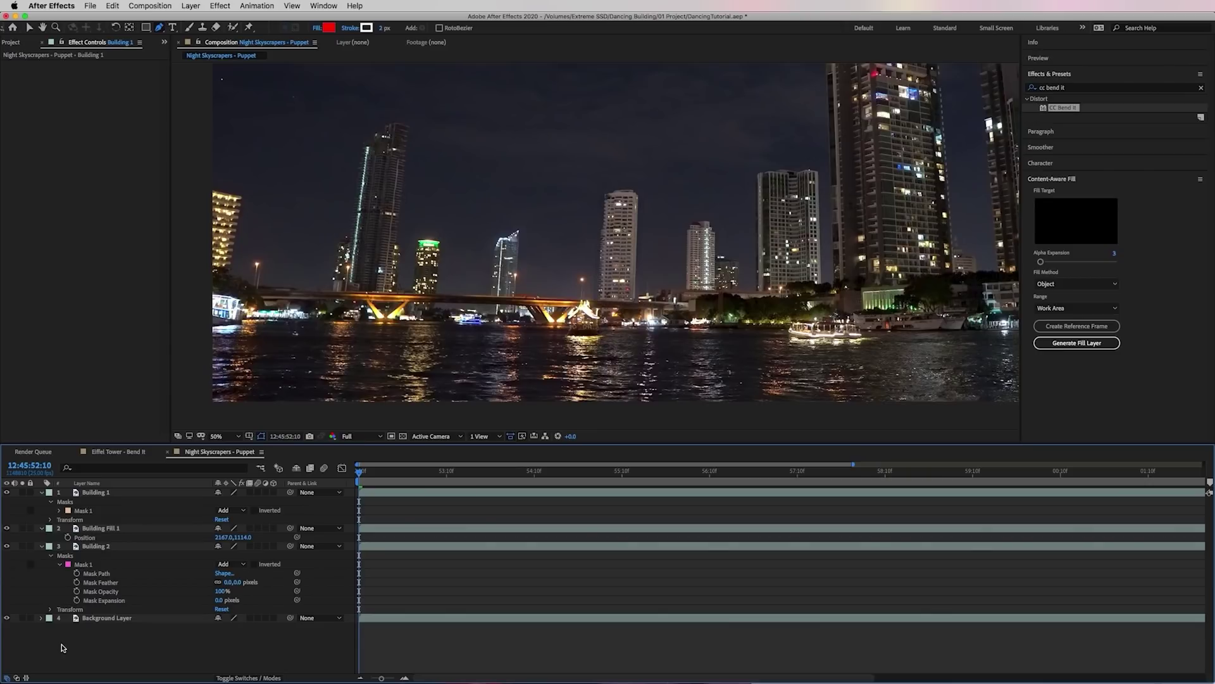
Nudge Building Fill 1's lower-right mask corner left and give the mask 20-pixel feather.
click(97, 529)
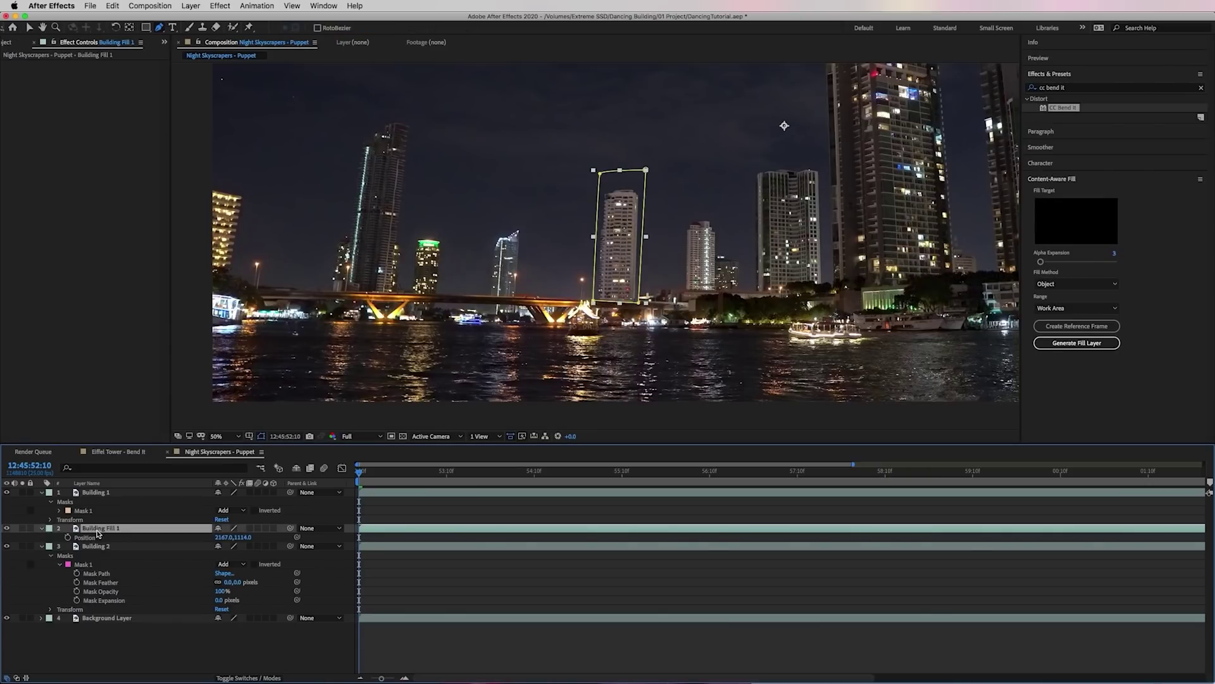
key(m)
click(85, 538)
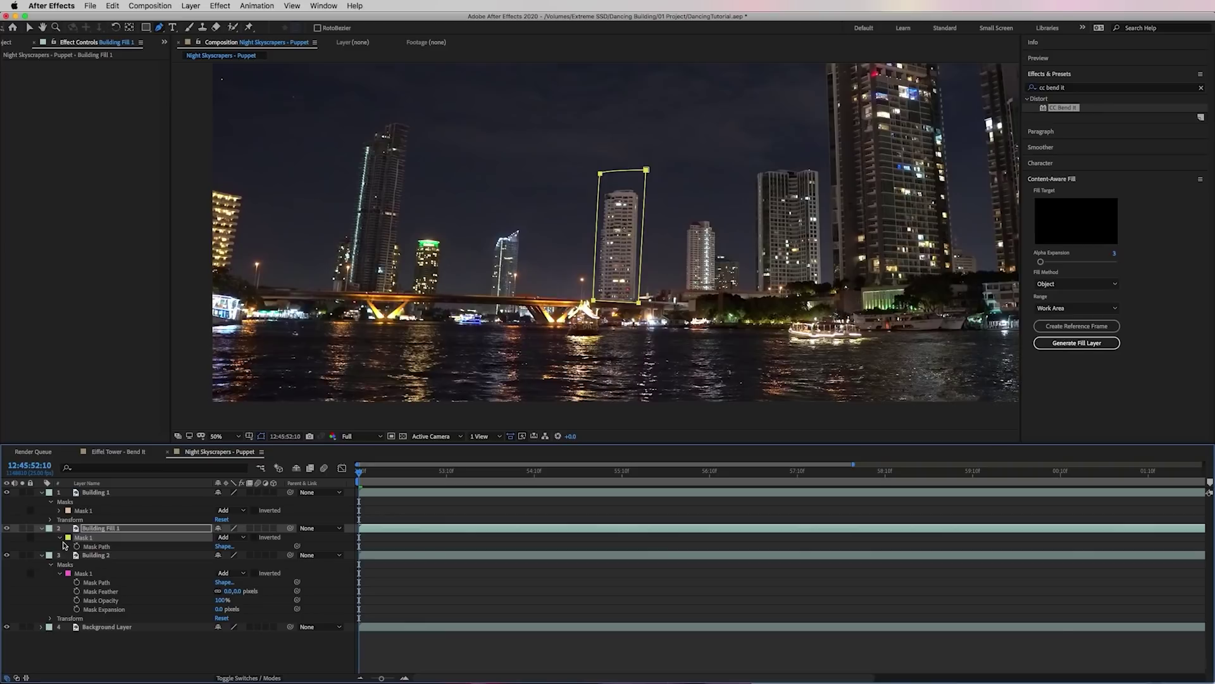
click(60, 537)
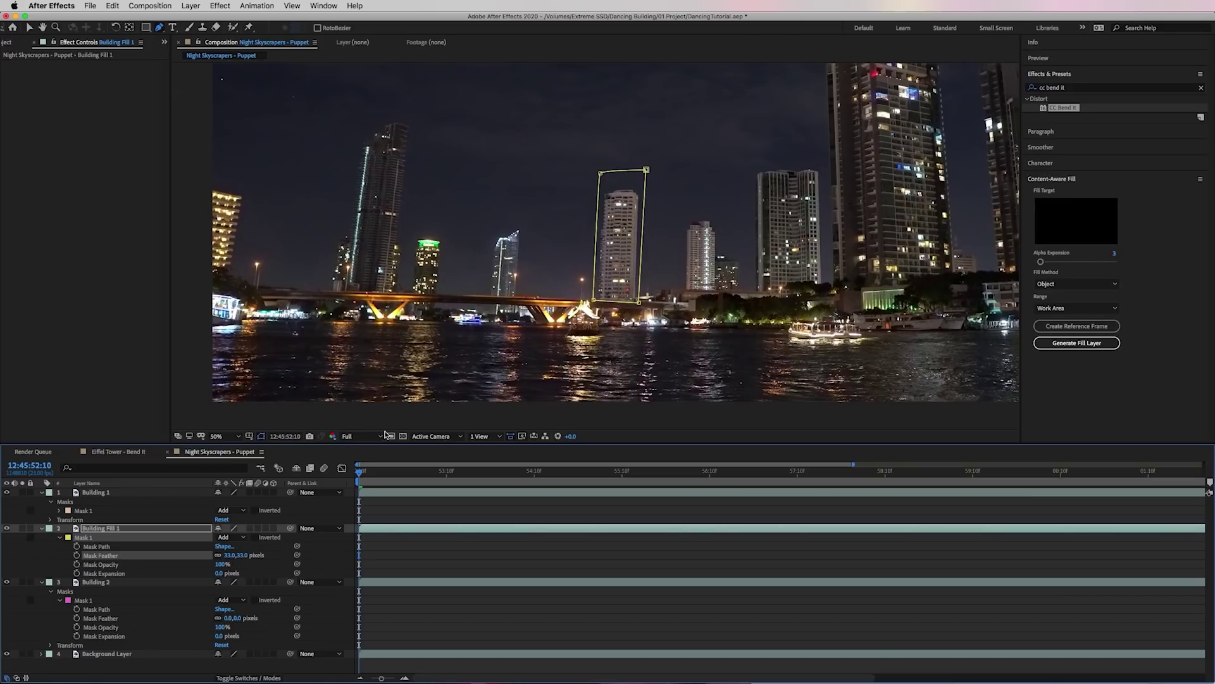
click(639, 300)
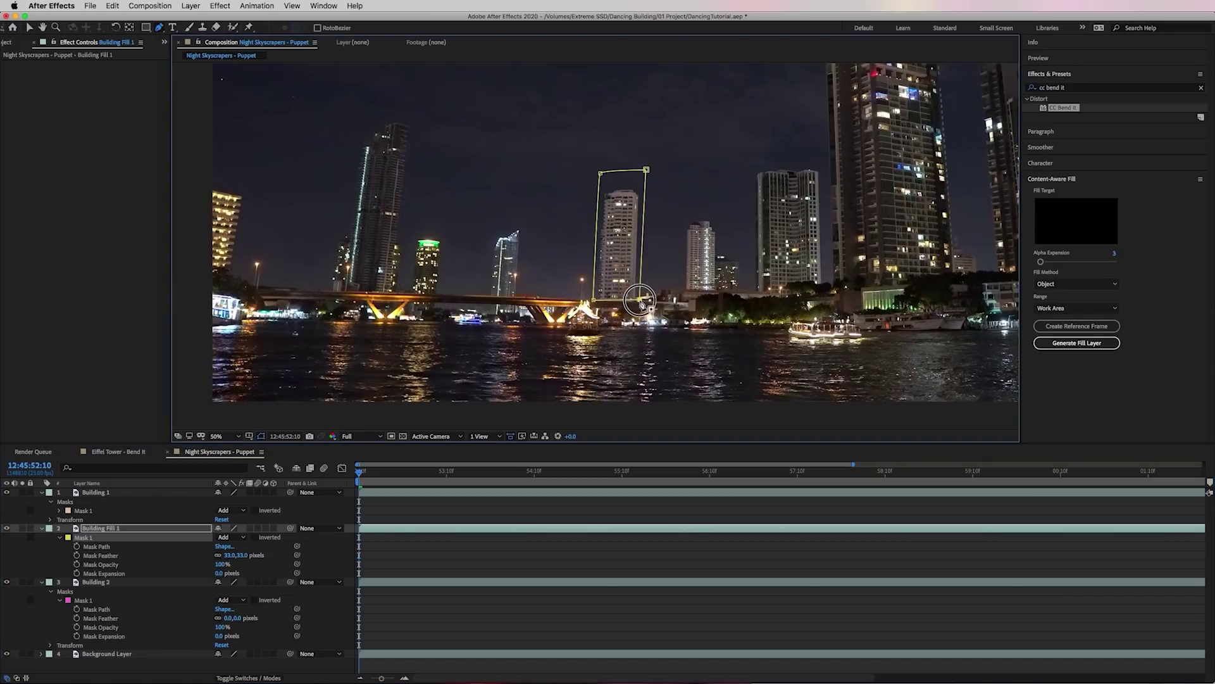
drag(640, 302, 638, 301)
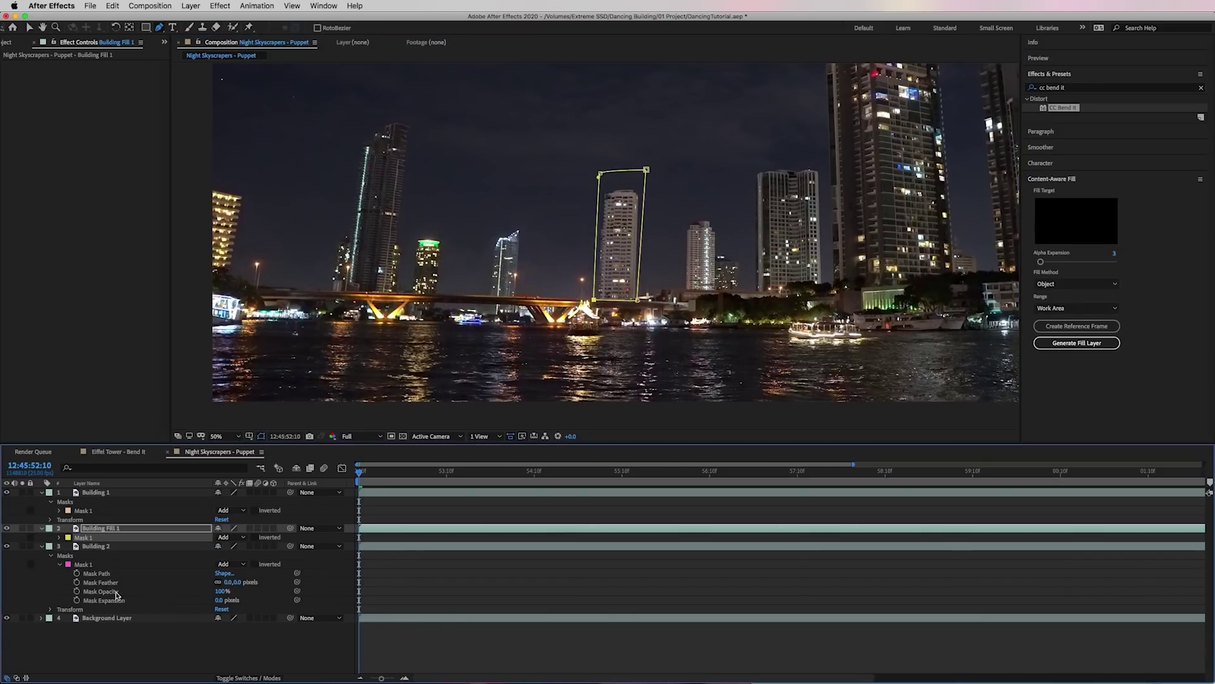
click(152, 644)
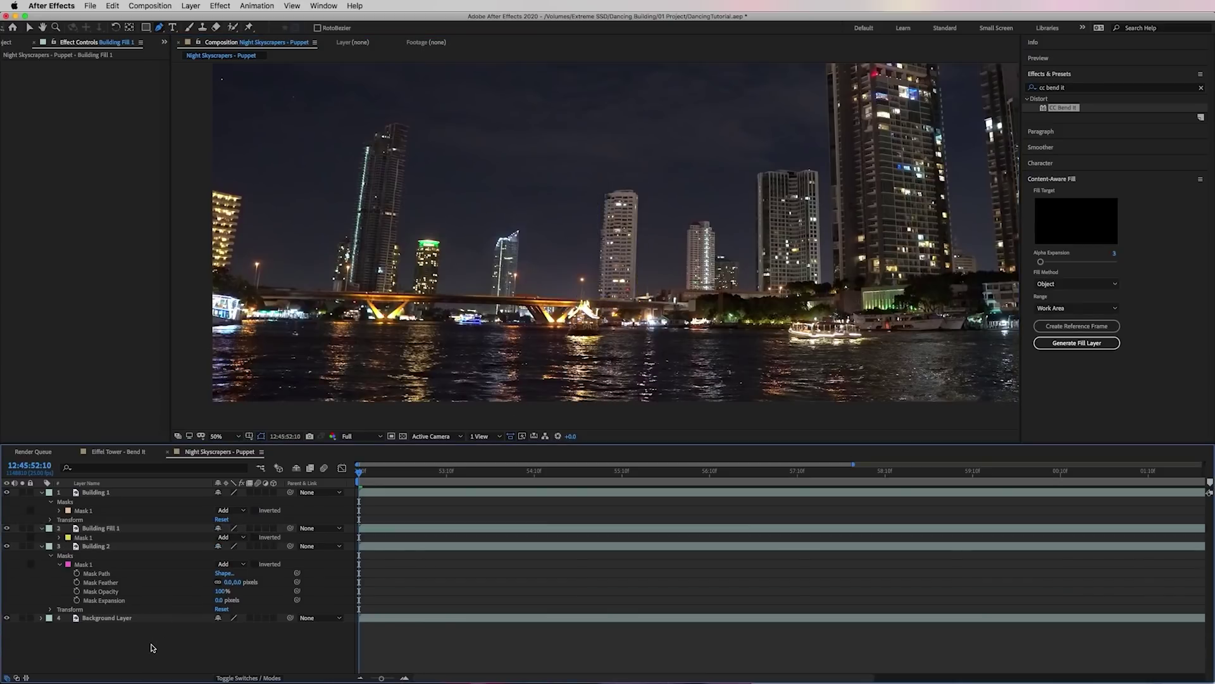
click(8, 493)
click(42, 492)
Draw a mask on the new Building Fill 2 layer and shift its Position right.
click(41, 502)
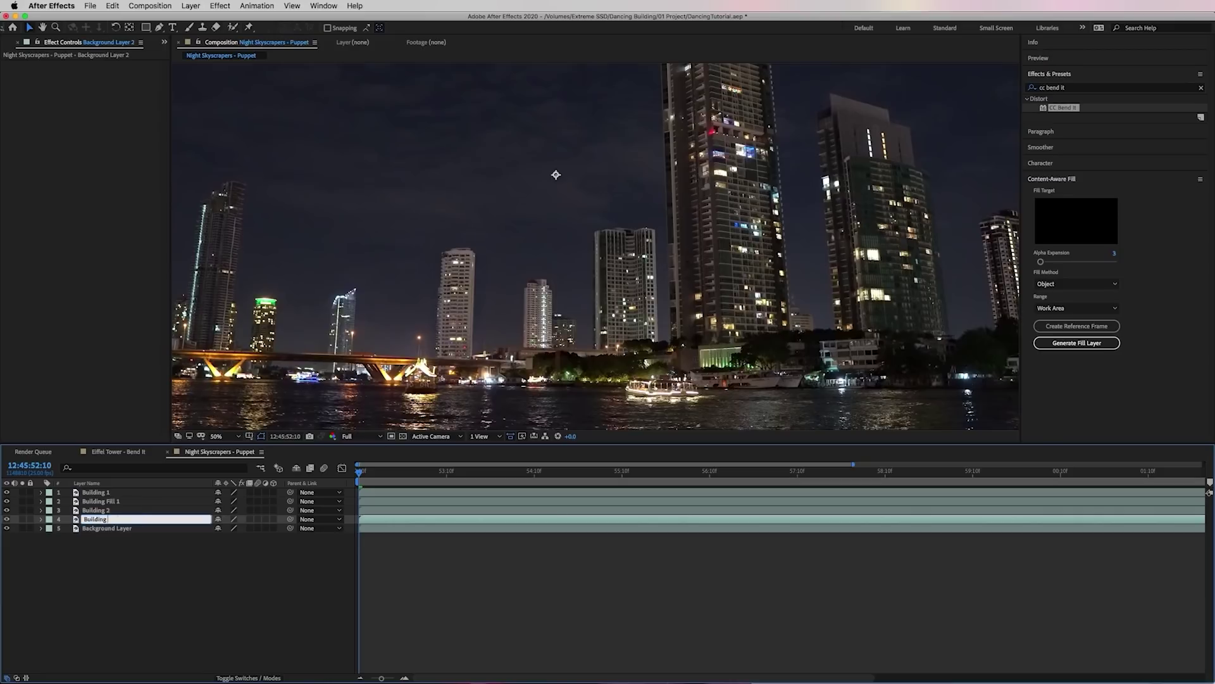
click(42, 510)
key(comma)
key(g)
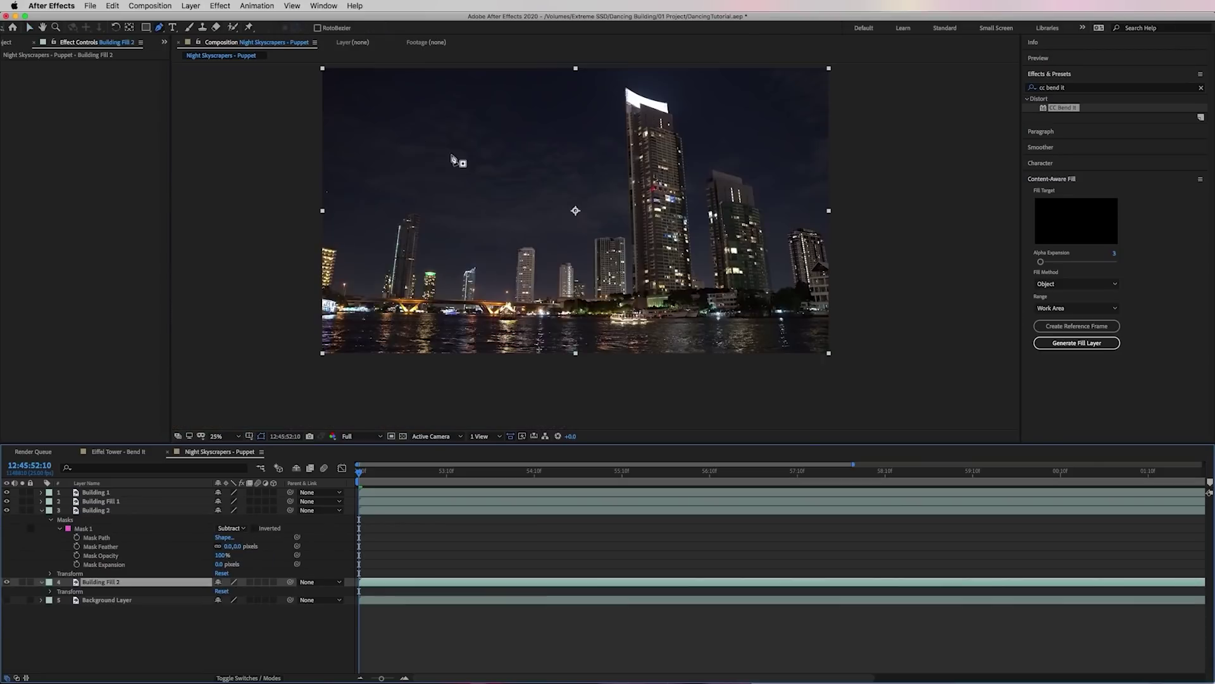
click(436, 129)
click(427, 262)
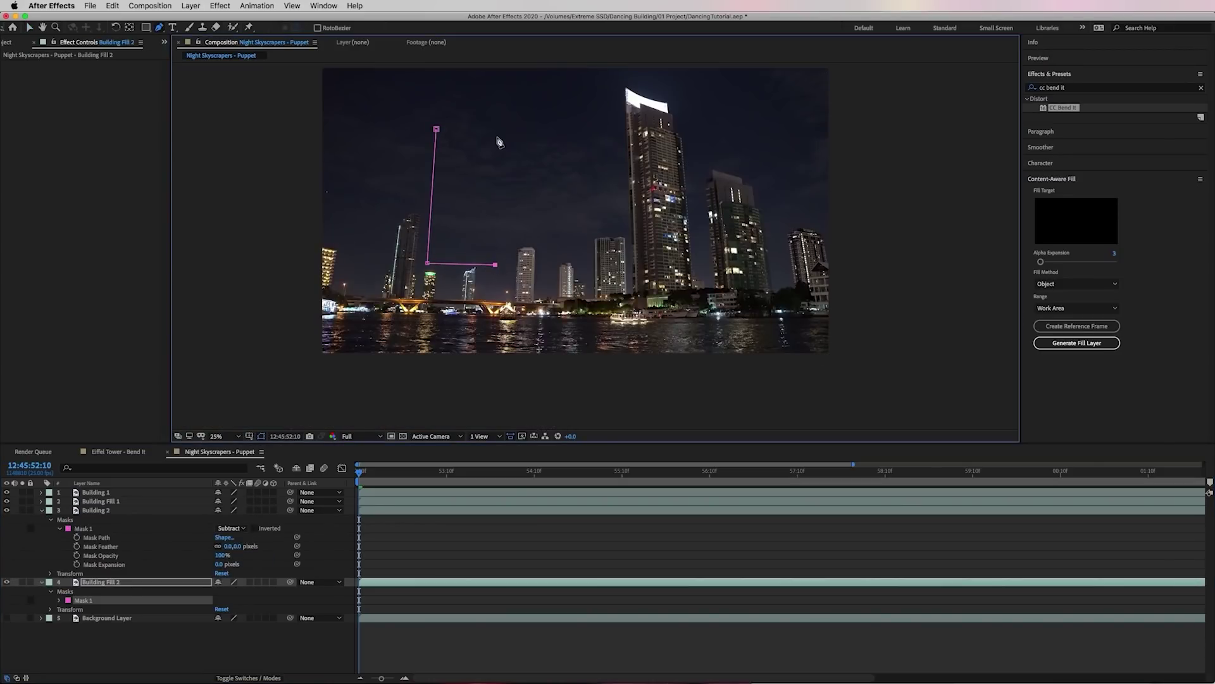
click(436, 129)
key(p)
drag(223, 591, 848, 209)
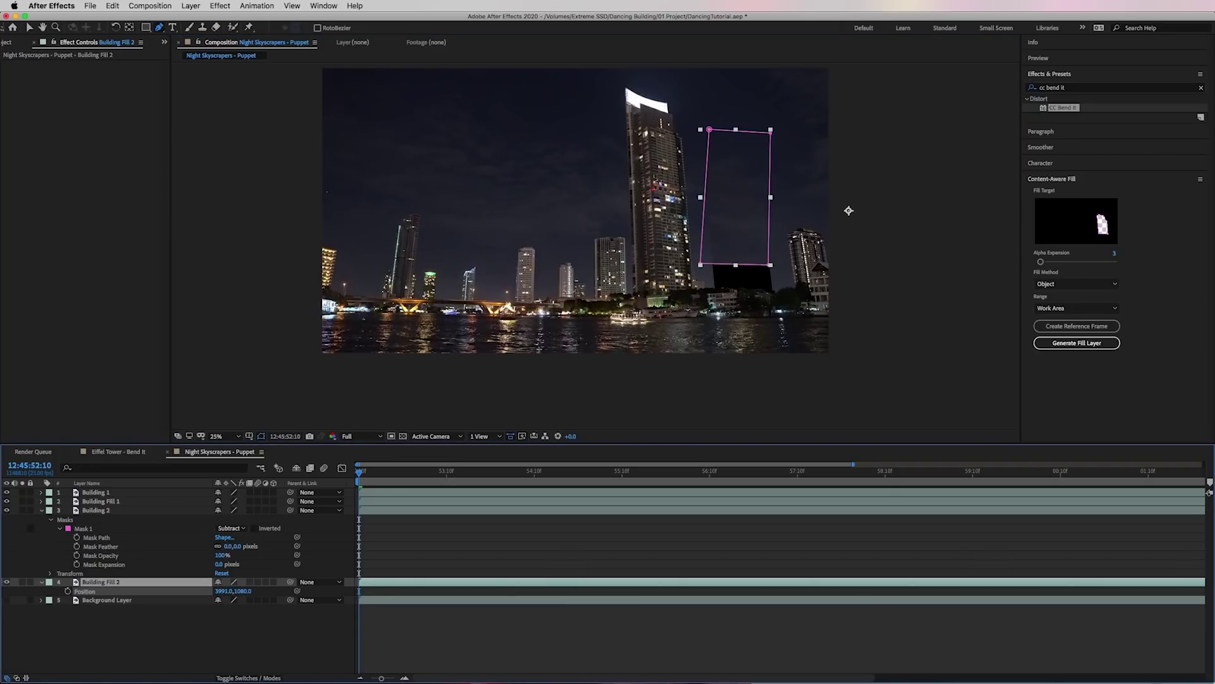
drag(309, 592, 258, 586)
Reshape Building Fill 2's mask into a slanted quadrilateral and feather it 20 pixels.
click(41, 582)
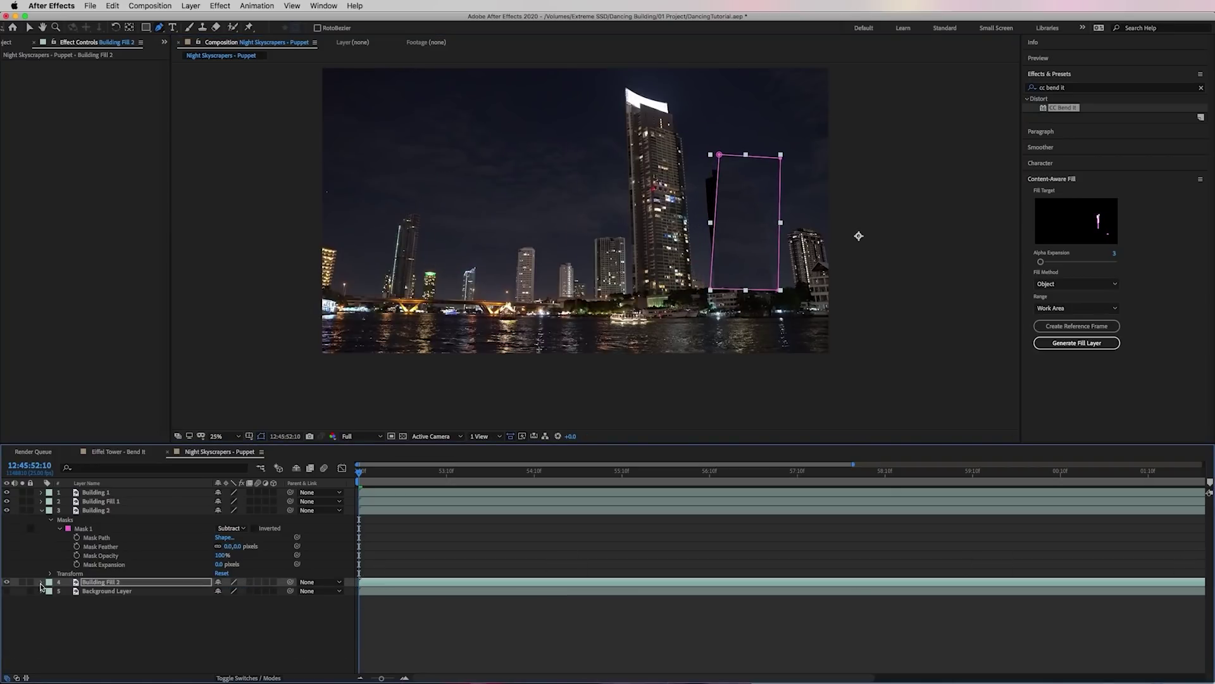
click(41, 582)
click(57, 600)
drag(719, 154, 701, 164)
drag(780, 155, 768, 163)
drag(780, 289, 774, 290)
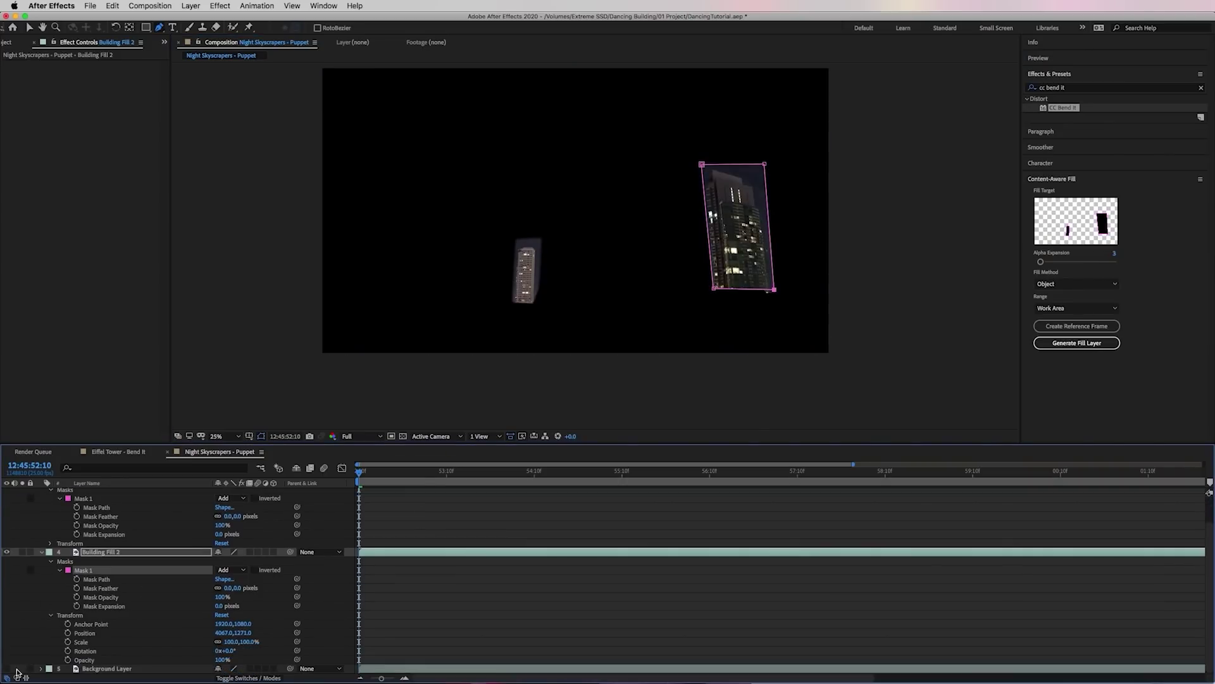
key(v)
click(897, 212)
click(233, 587)
text(20)
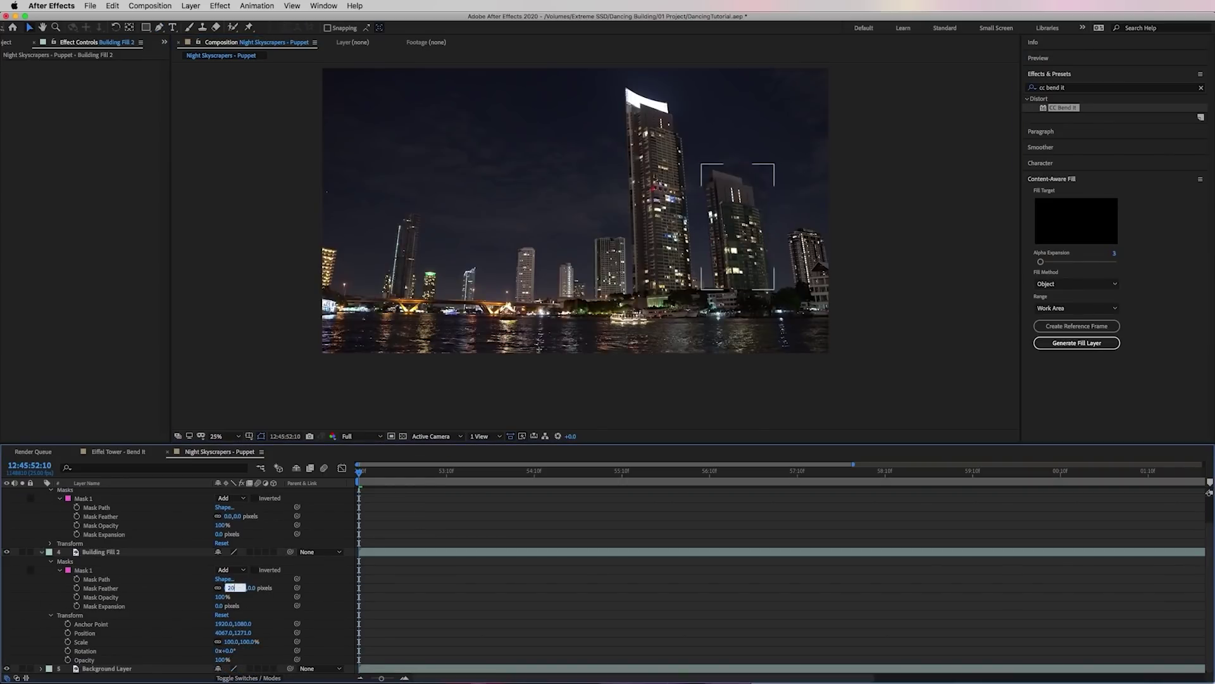
key(Return)
Set Building 2's mask feather to 15 pixels.
key(period)
scroll(13, 538, up, 2)
click(7, 510)
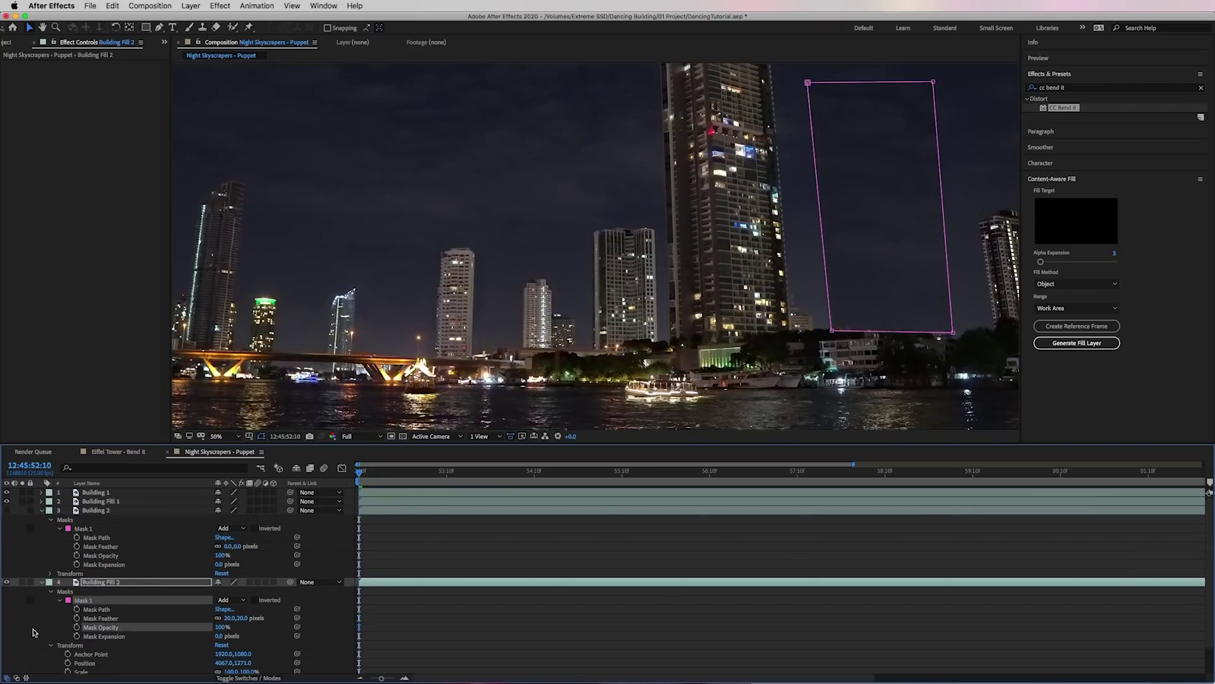
click(103, 529)
text(15)
key(Return)
click(6, 510)
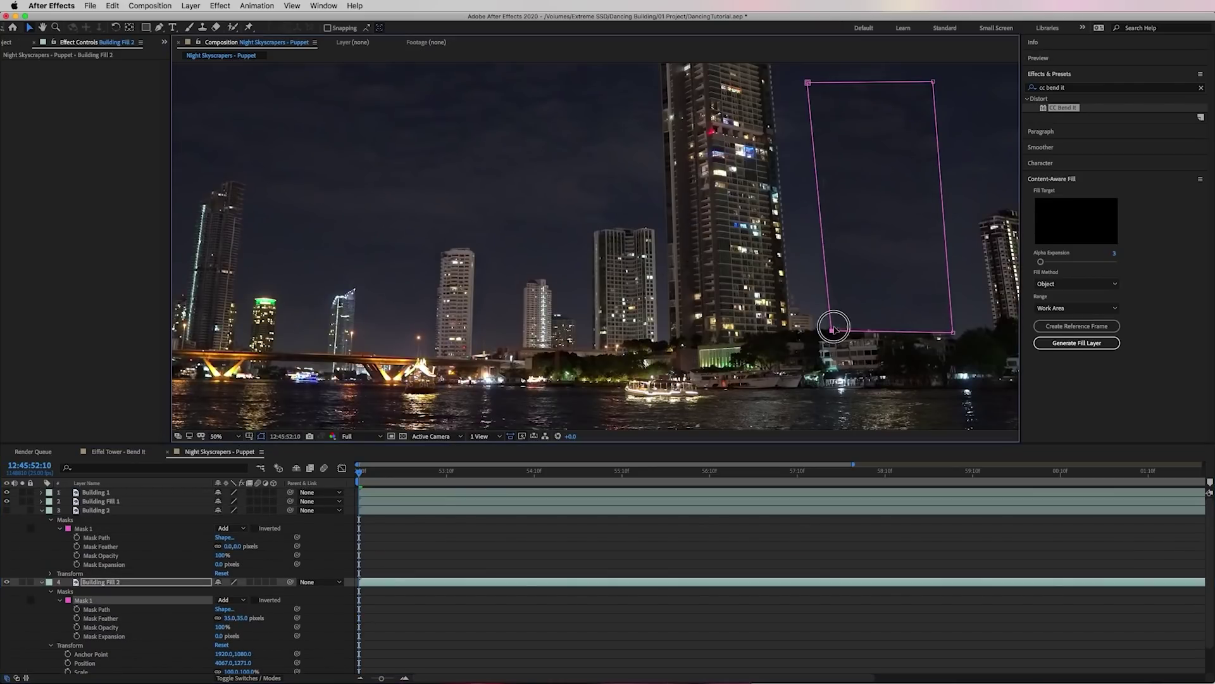
Refine Building Fill 2's mask corners, raise its feather, remove an extra point, and show Building 2.
key(comma)
click(747, 166)
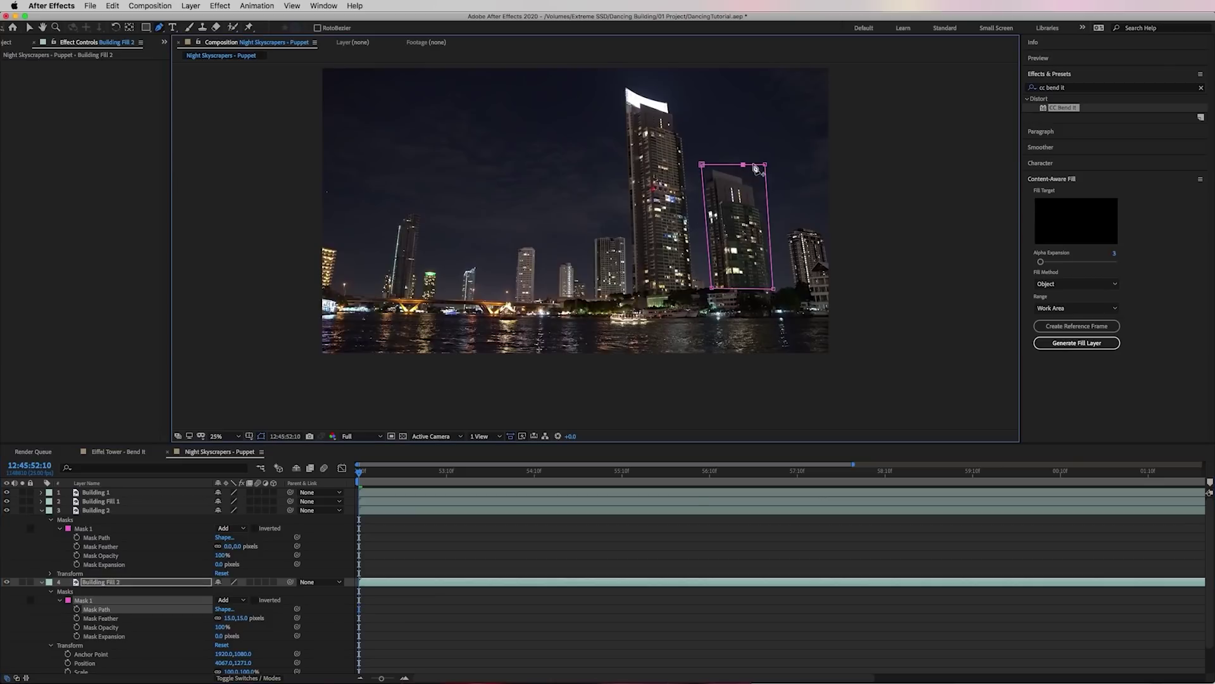
alt+click(746, 169)
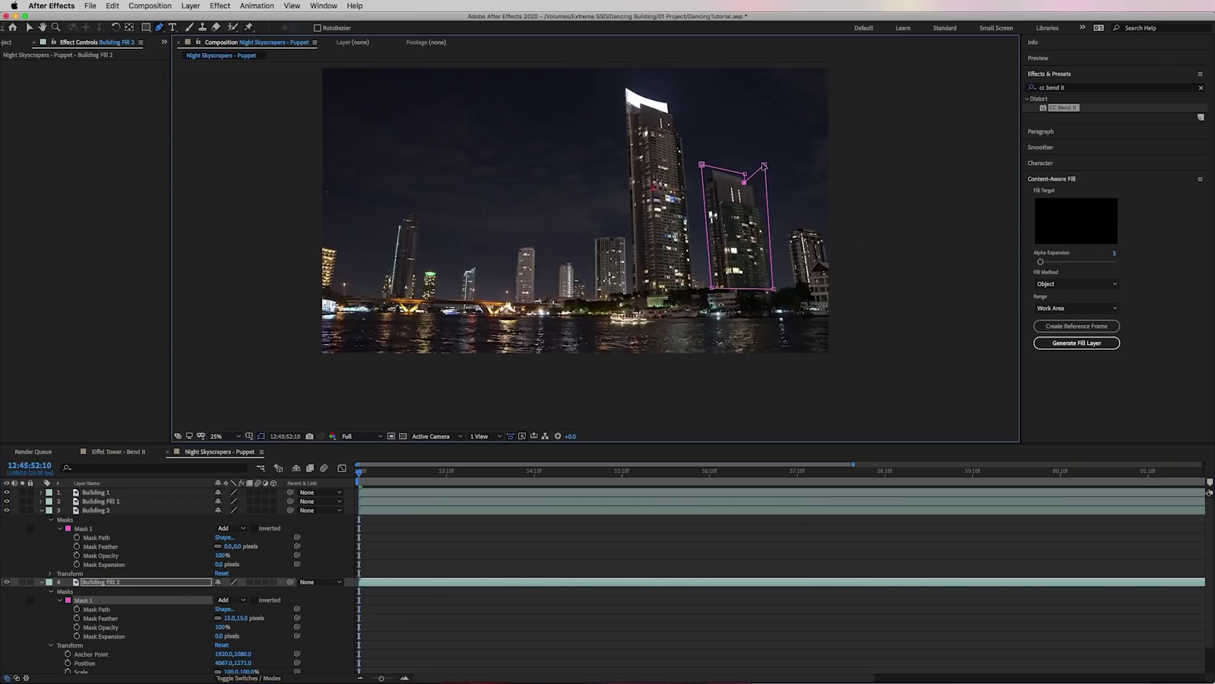
drag(764, 166, 757, 183)
click(706, 282)
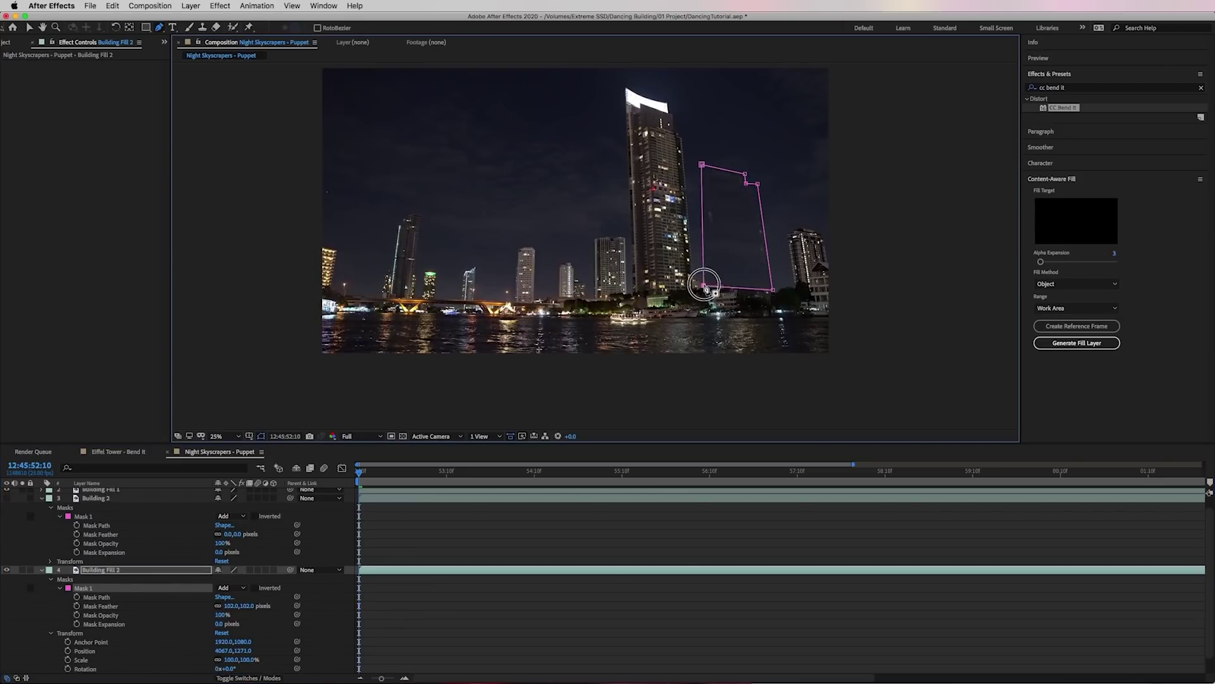
click(777, 283)
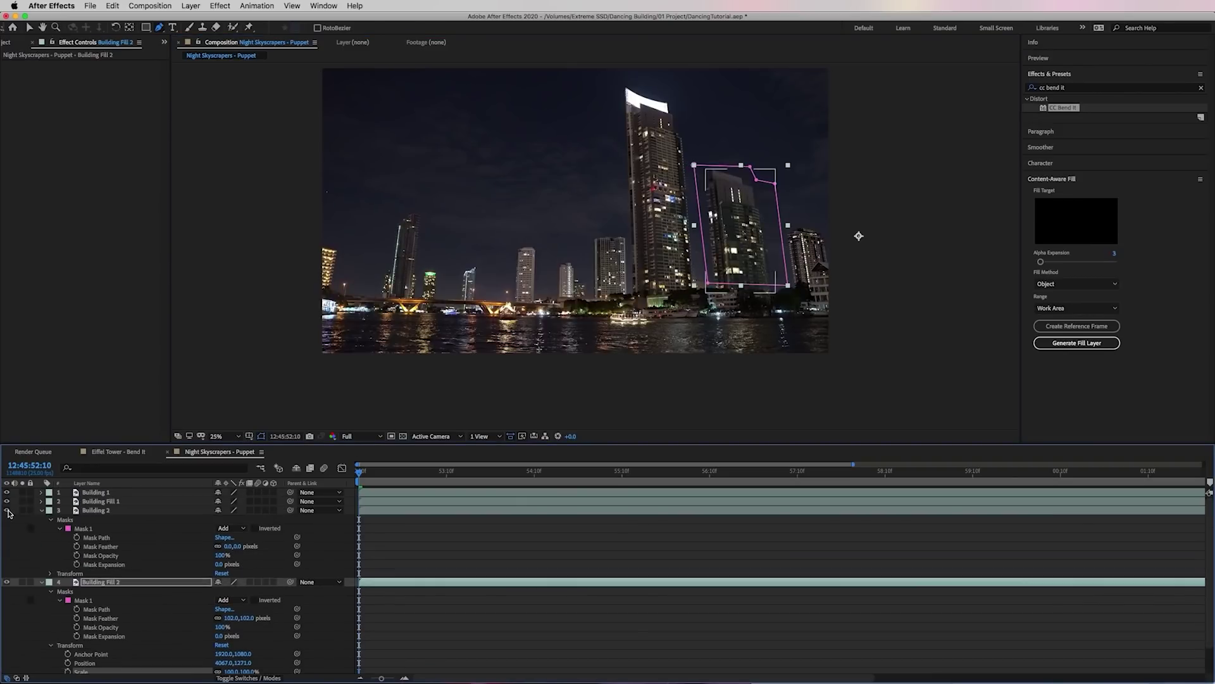
click(767, 208)
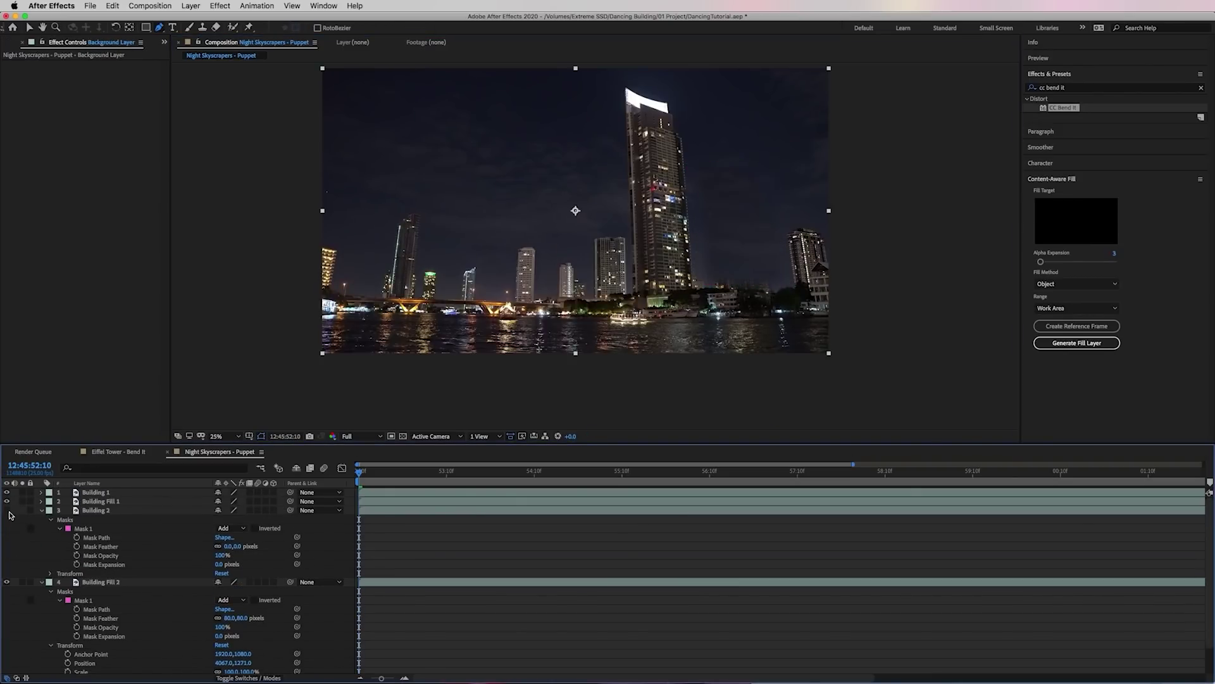
click(6, 510)
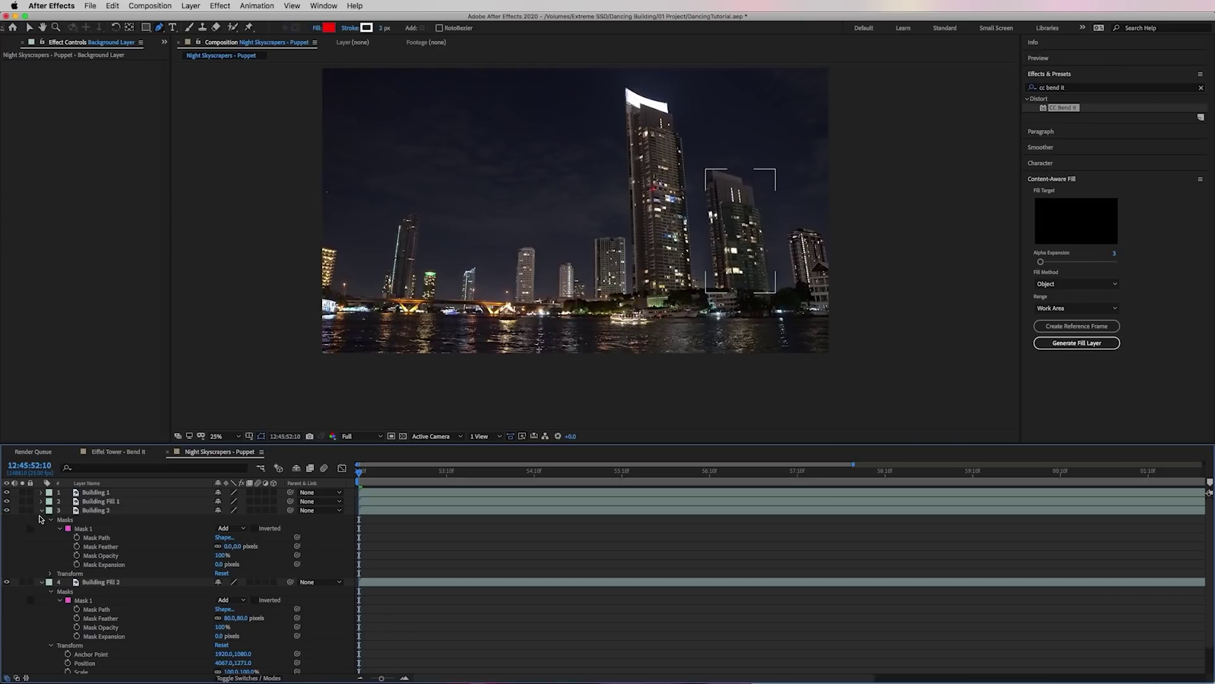
Place puppet pins along Building 1's skyscraper top and across its base.
click(41, 514)
click(41, 519)
click(527, 273)
scroll(527, 290, up, 4)
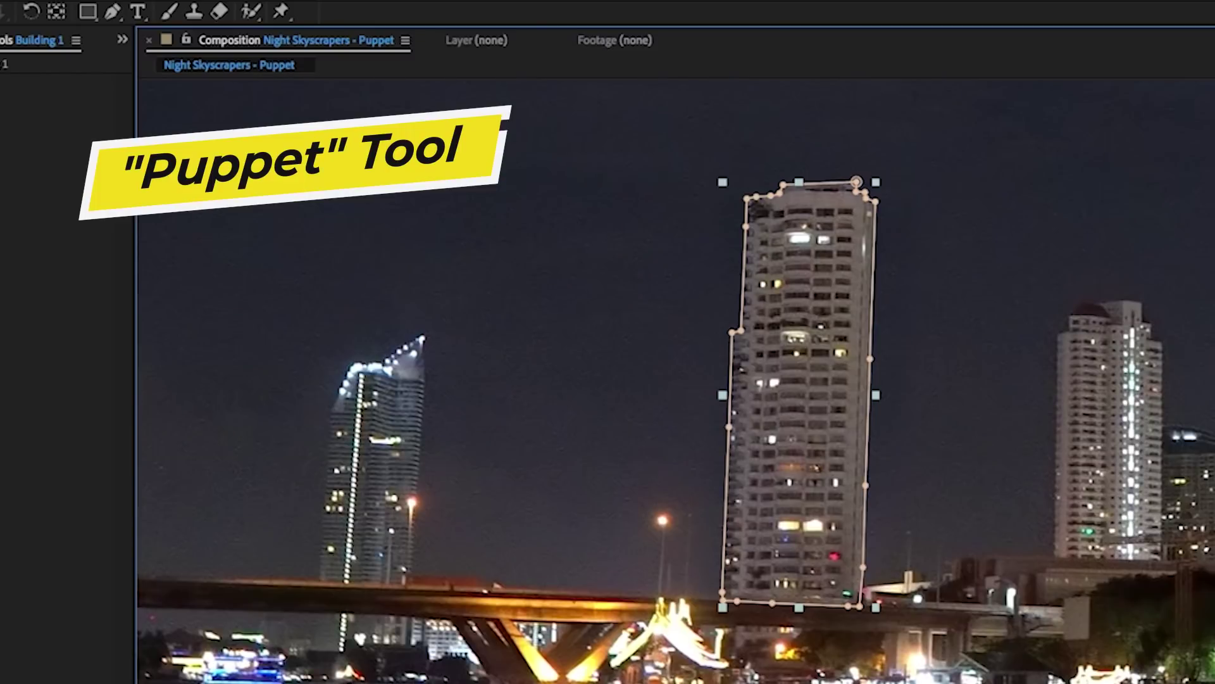
click(248, 27)
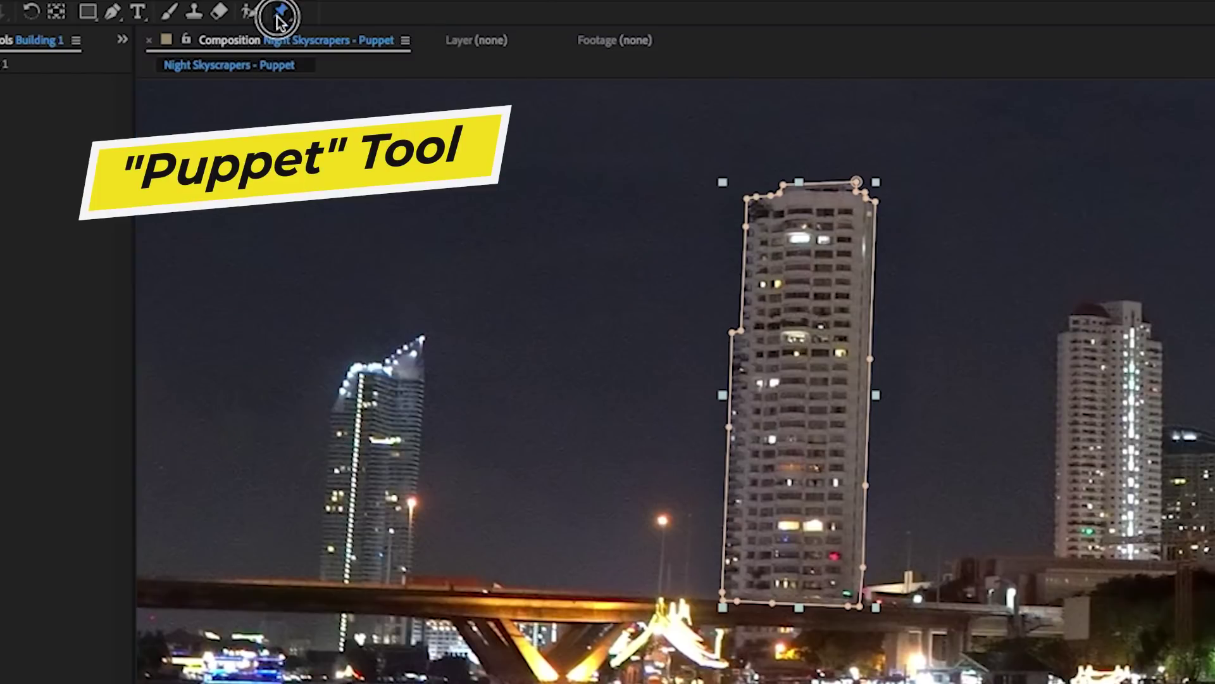
click(755, 199)
click(782, 190)
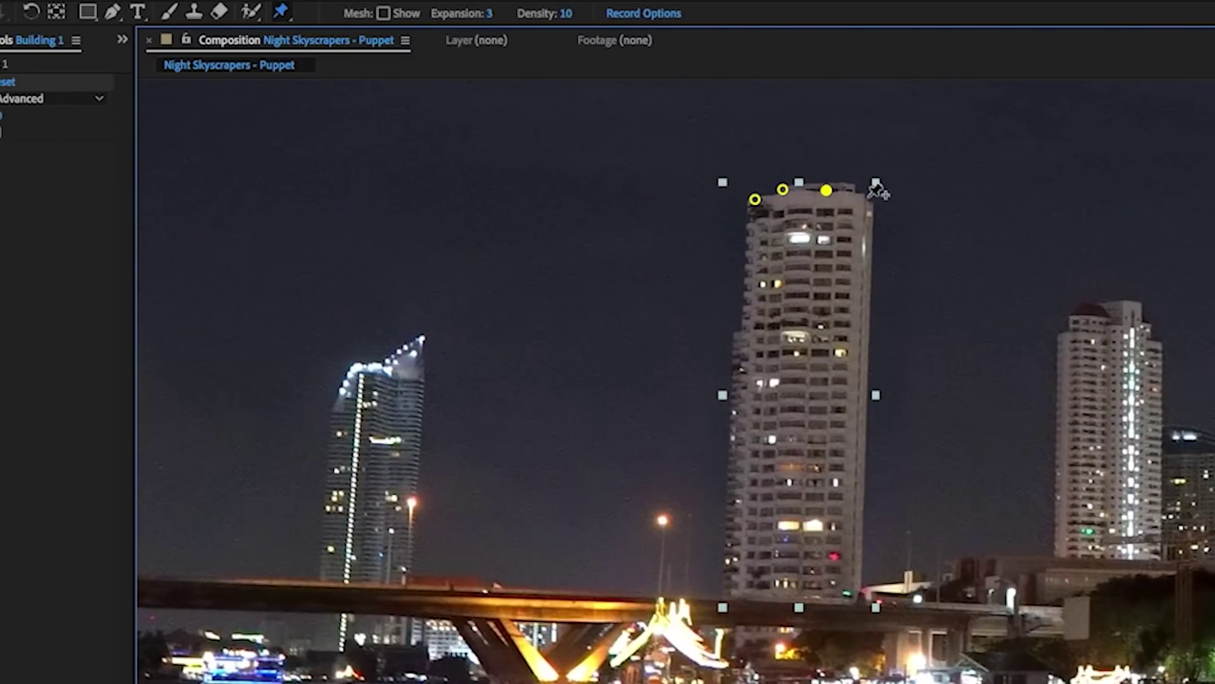
click(726, 598)
click(764, 599)
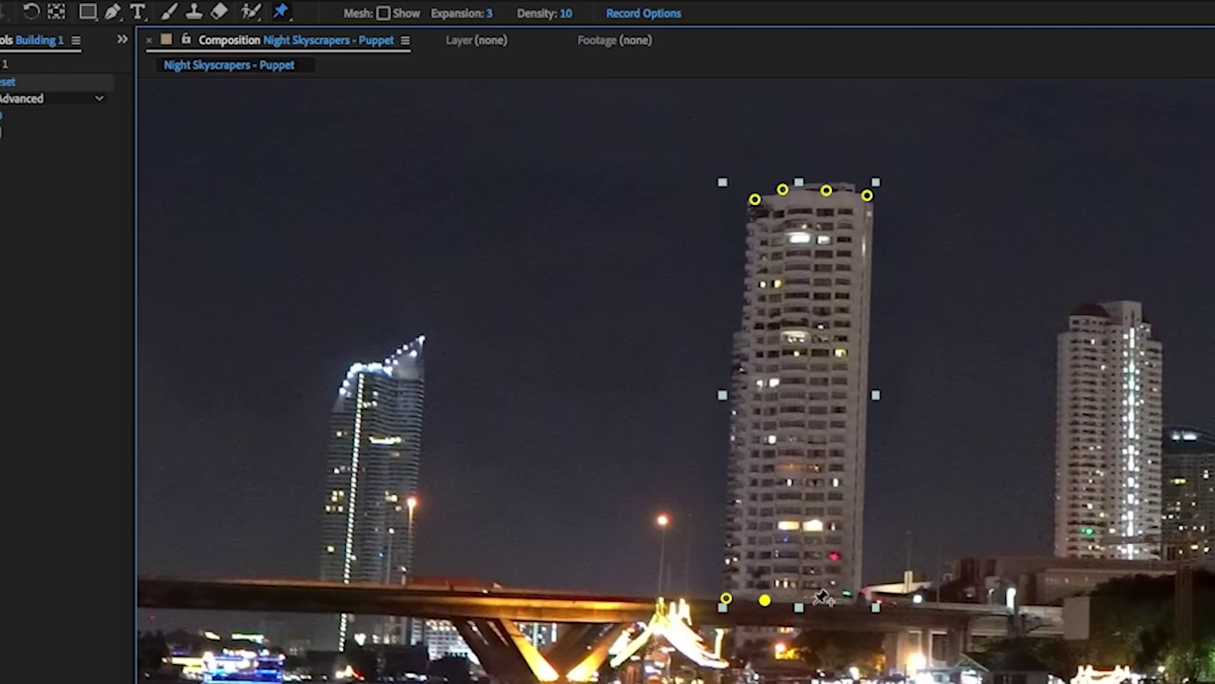
click(857, 602)
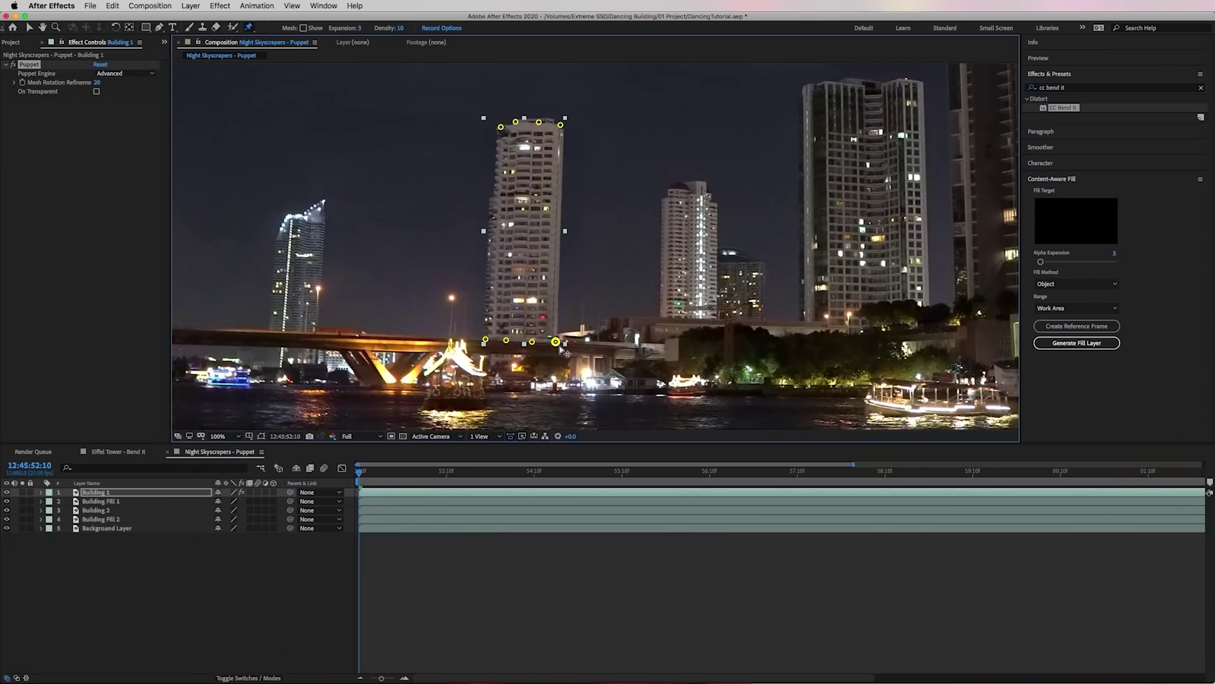
Reveal Building 1's Puppet effect and select the two top pins together.
click(41, 492)
click(51, 519)
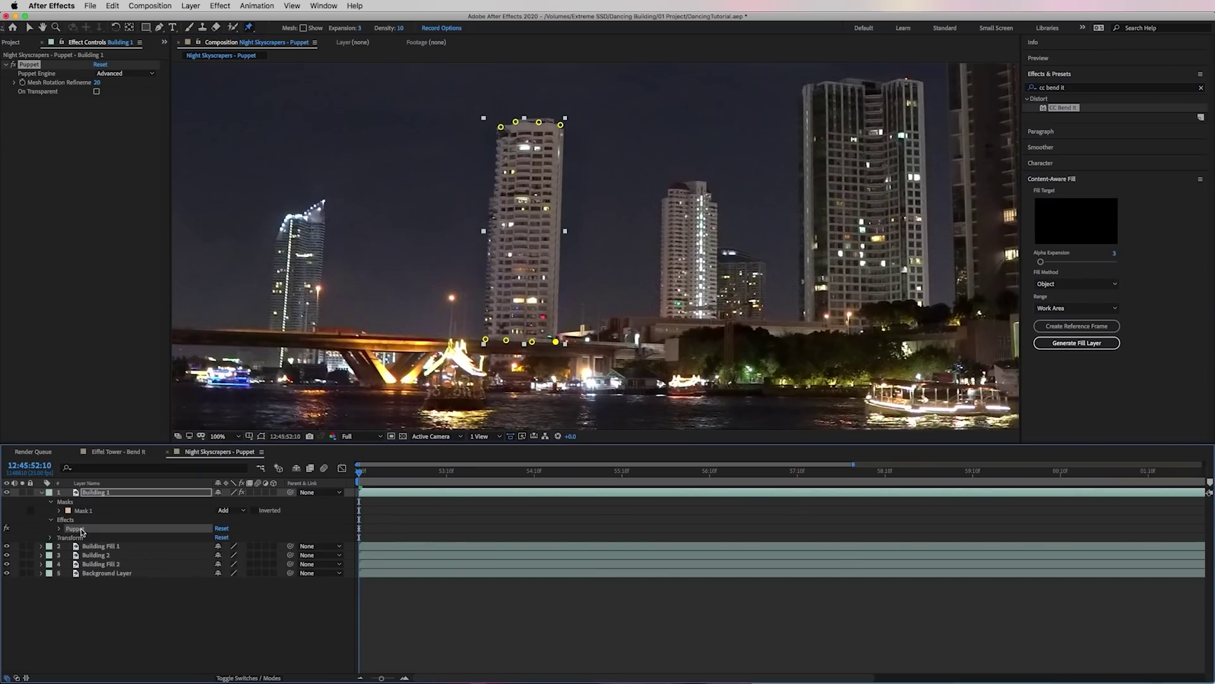
click(361, 479)
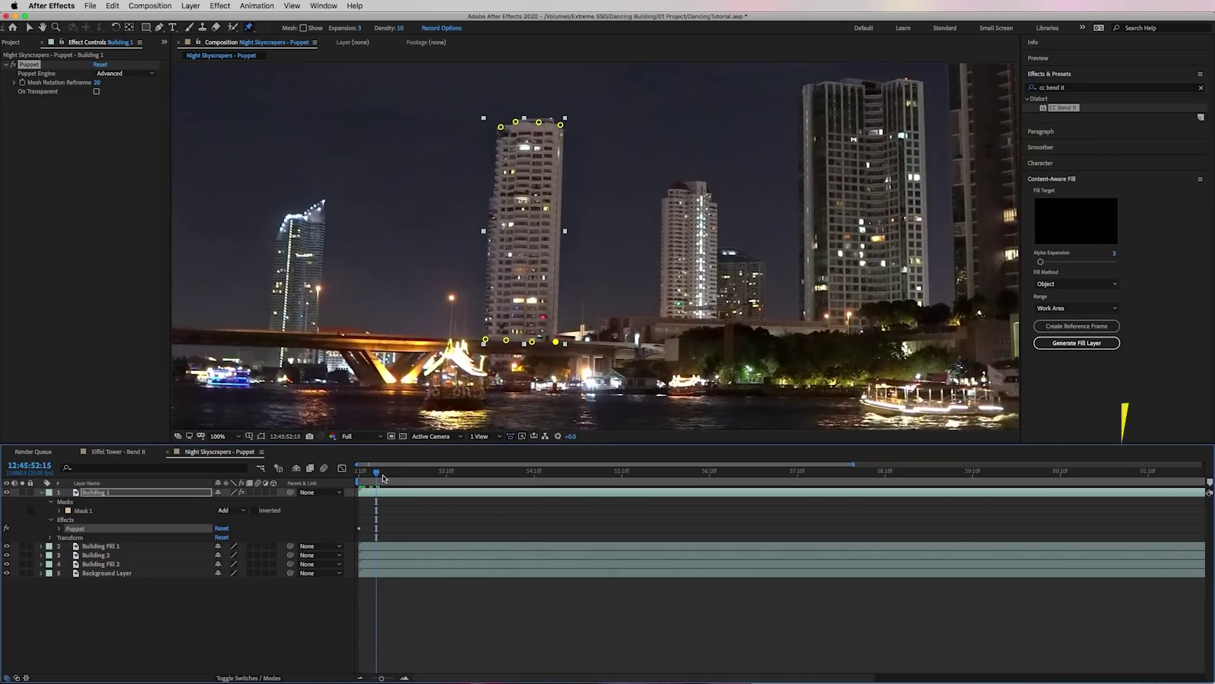
key(Page_Up)
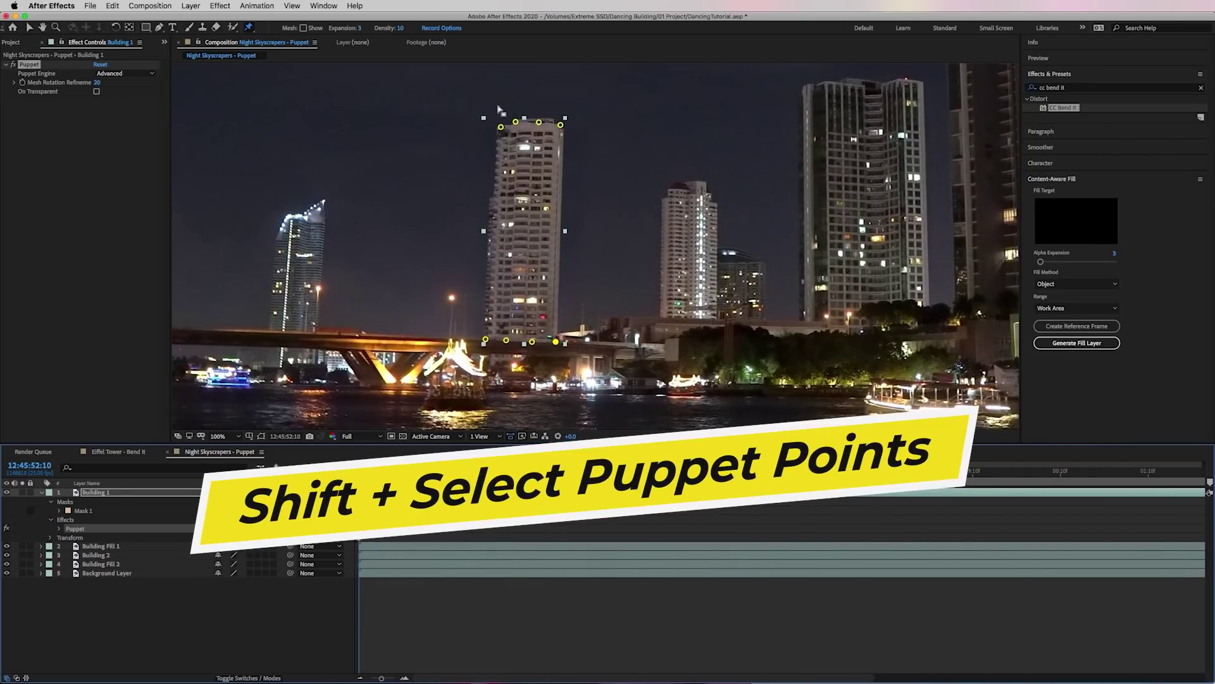
click(500, 126)
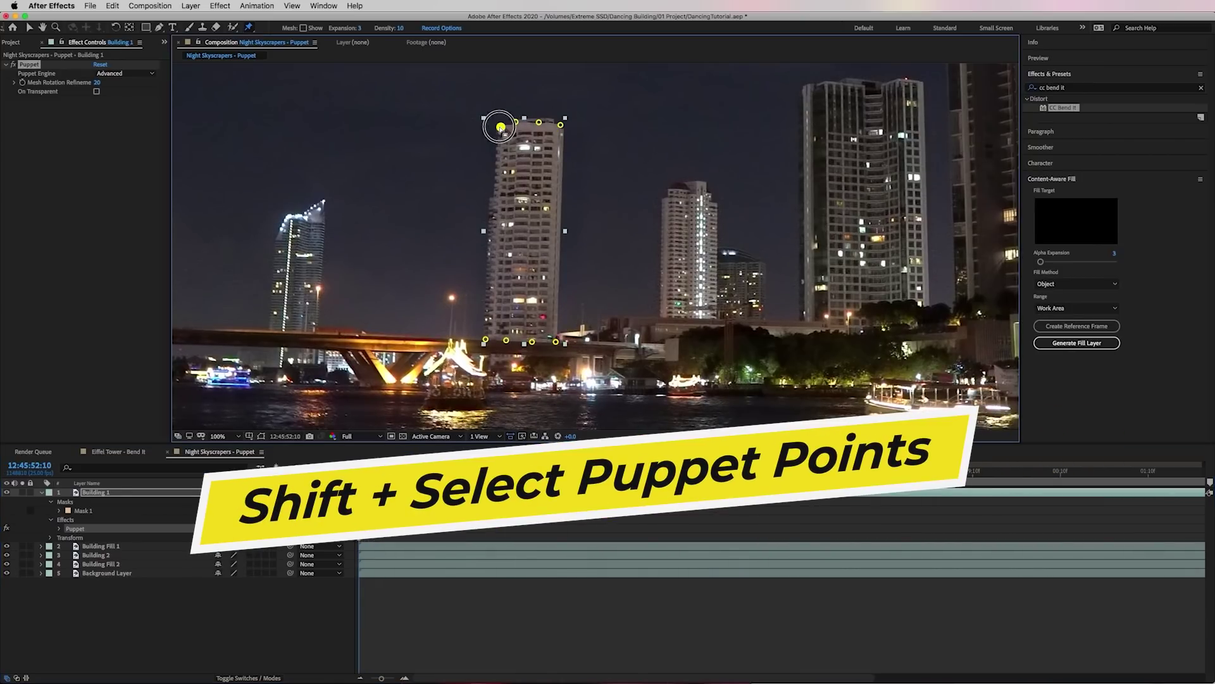
shift+click(561, 125)
Stretch the building taller at 52:16 and bring it back to normal height at 52:24.
drag(359, 471, 384, 472)
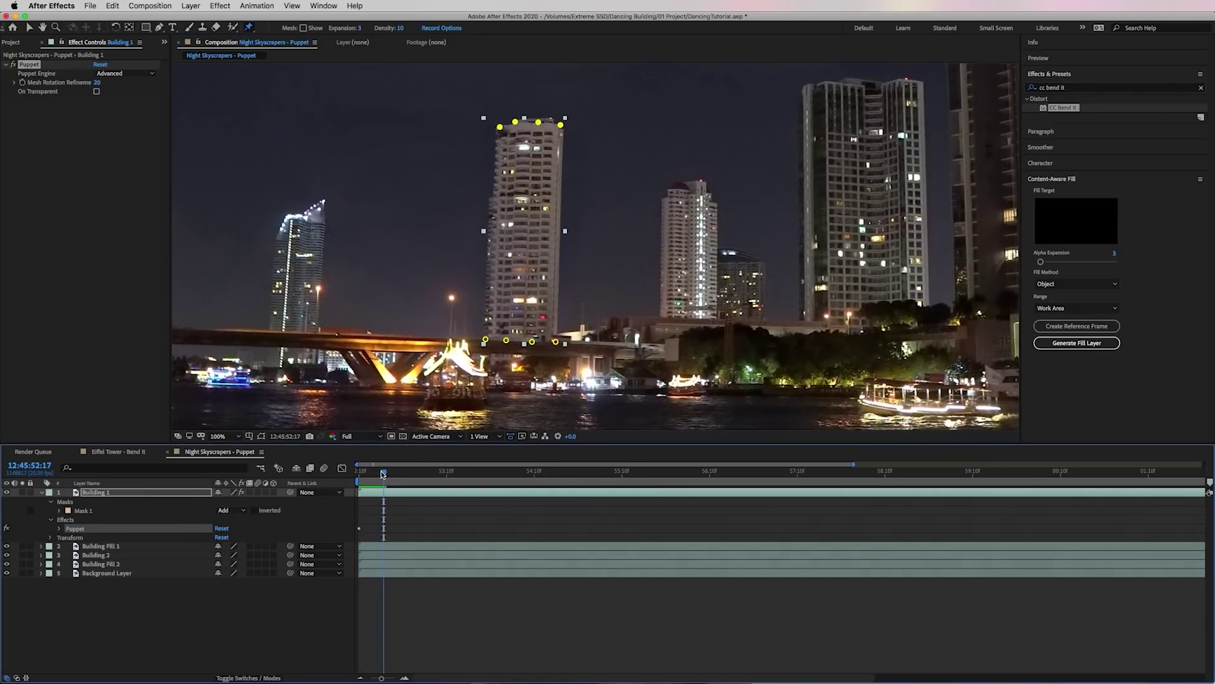
scroll(551, 256, up, 3)
drag(556, 252, 543, 87)
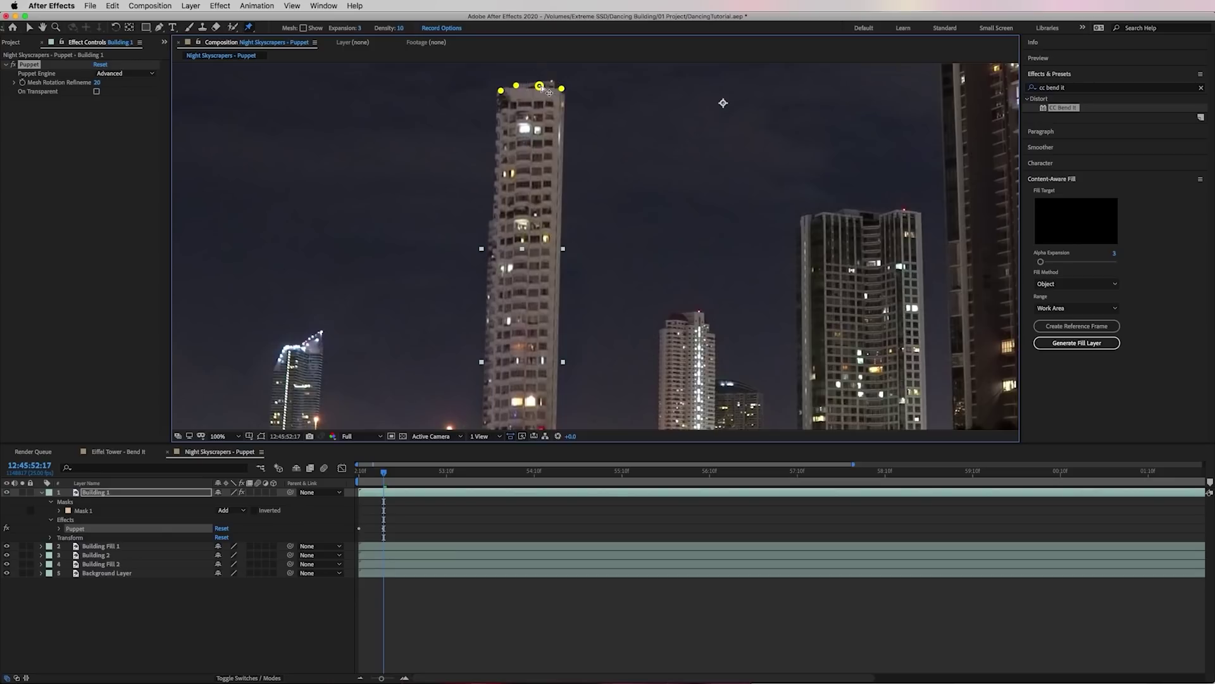
drag(391, 475, 413, 475)
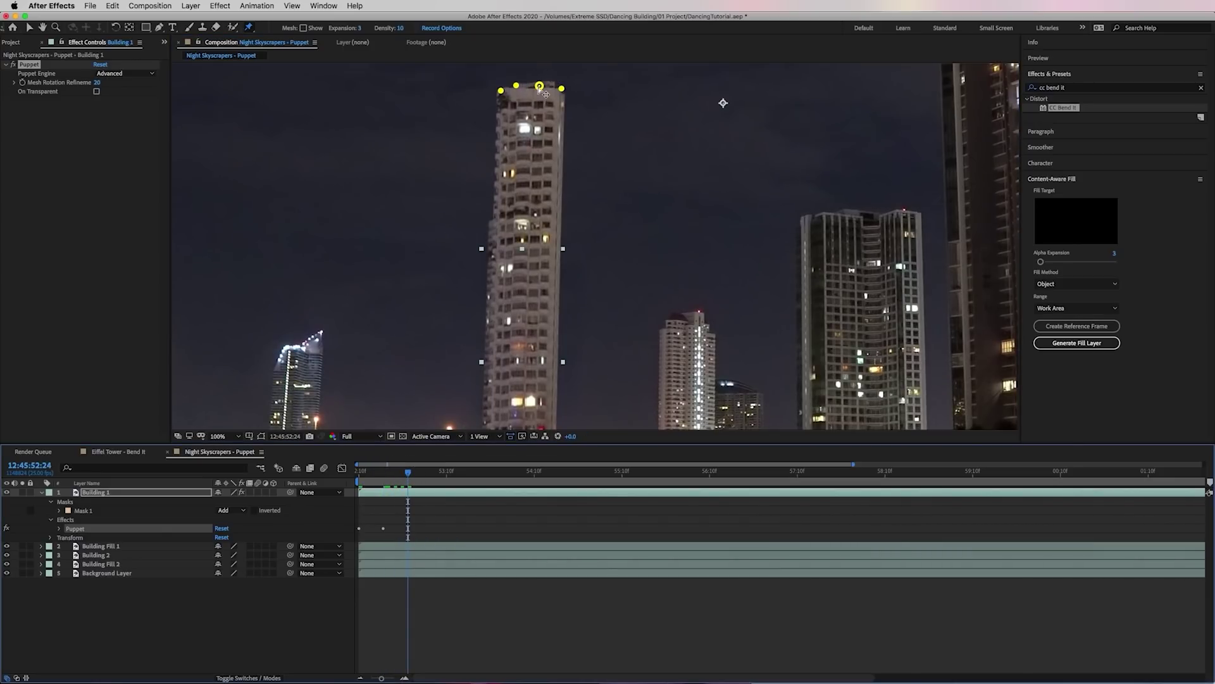
drag(545, 93, 532, 262)
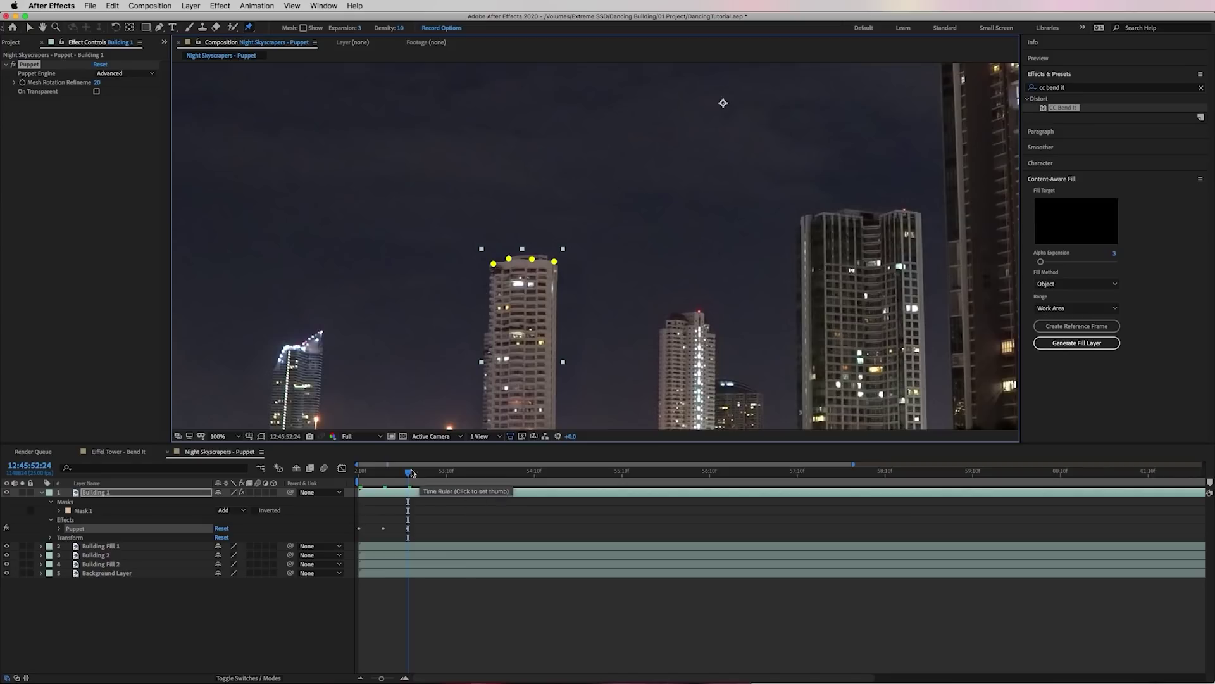
Bend the building's top right at 53:06 and far left at 53:15.
click(435, 476)
drag(556, 264, 663, 203)
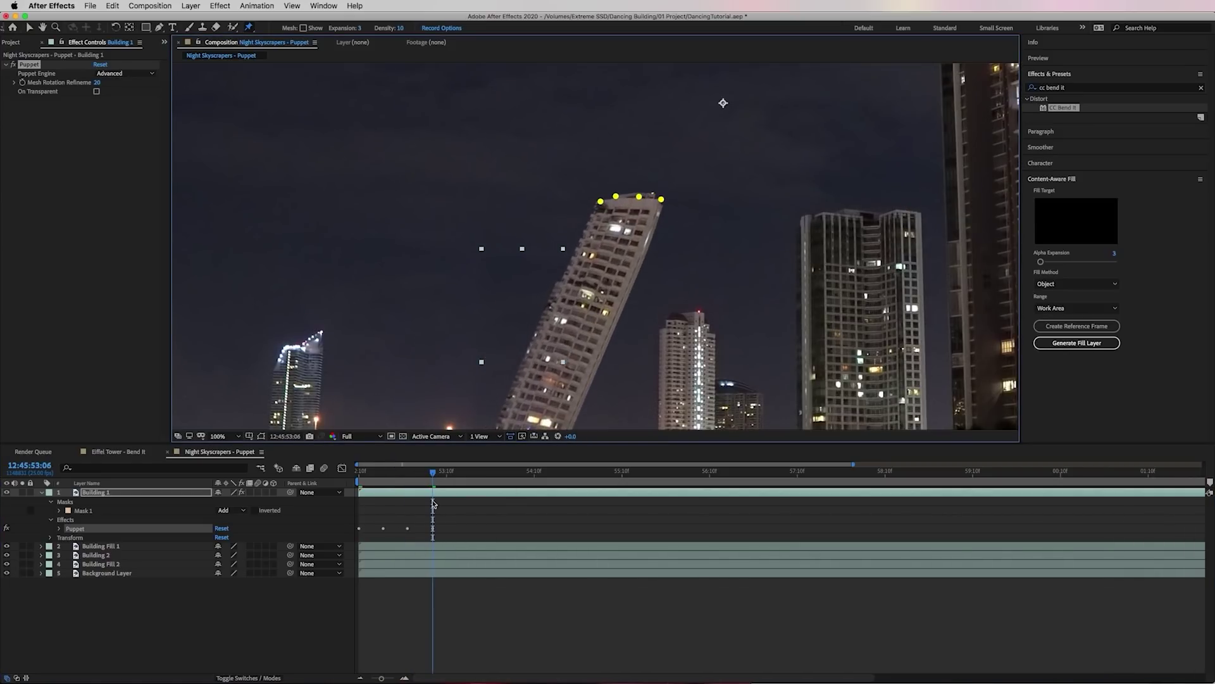
key(h)
drag(403, 378, 413, 280)
drag(432, 474, 463, 481)
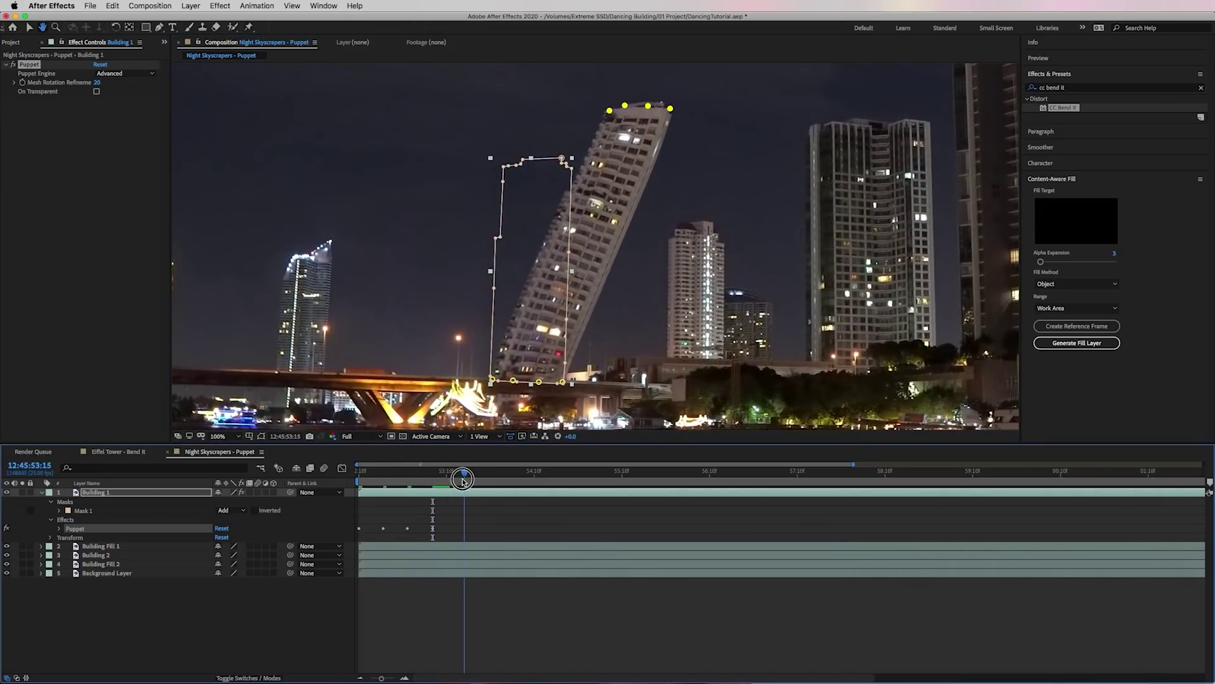
key(v)
drag(625, 106, 394, 124)
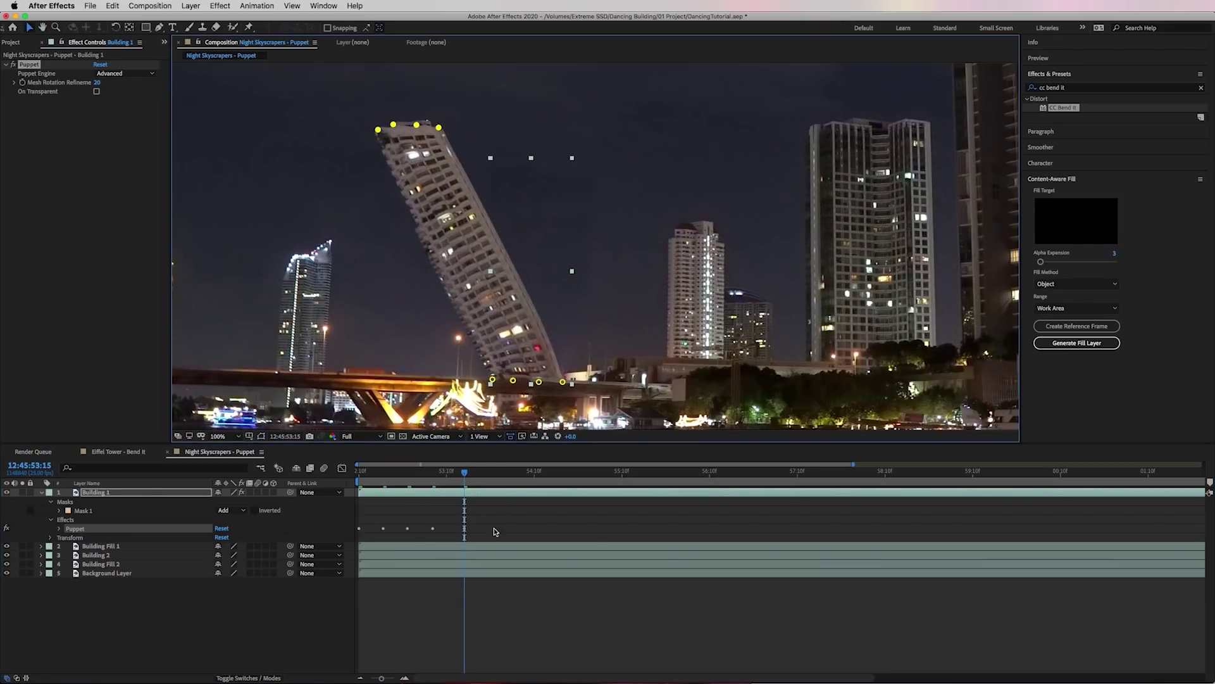
Fit the composition in the viewer and preview the puppet animation.
click(497, 480)
key(shift+slash)
key(space)
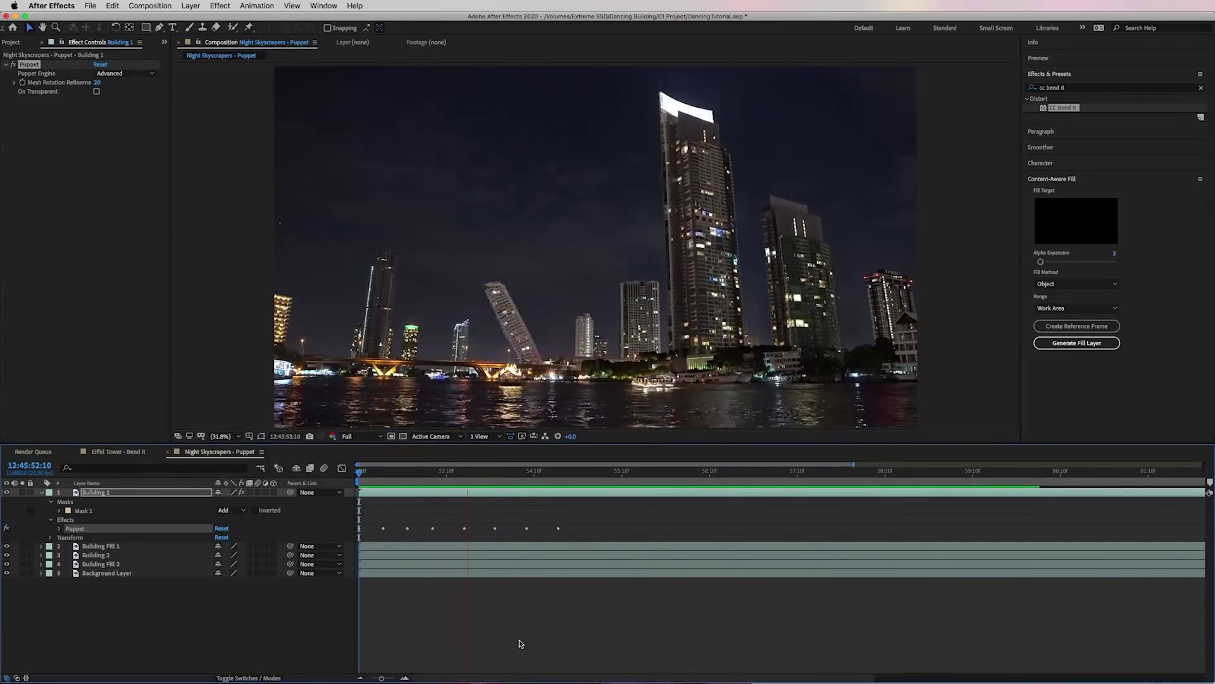
key(space)
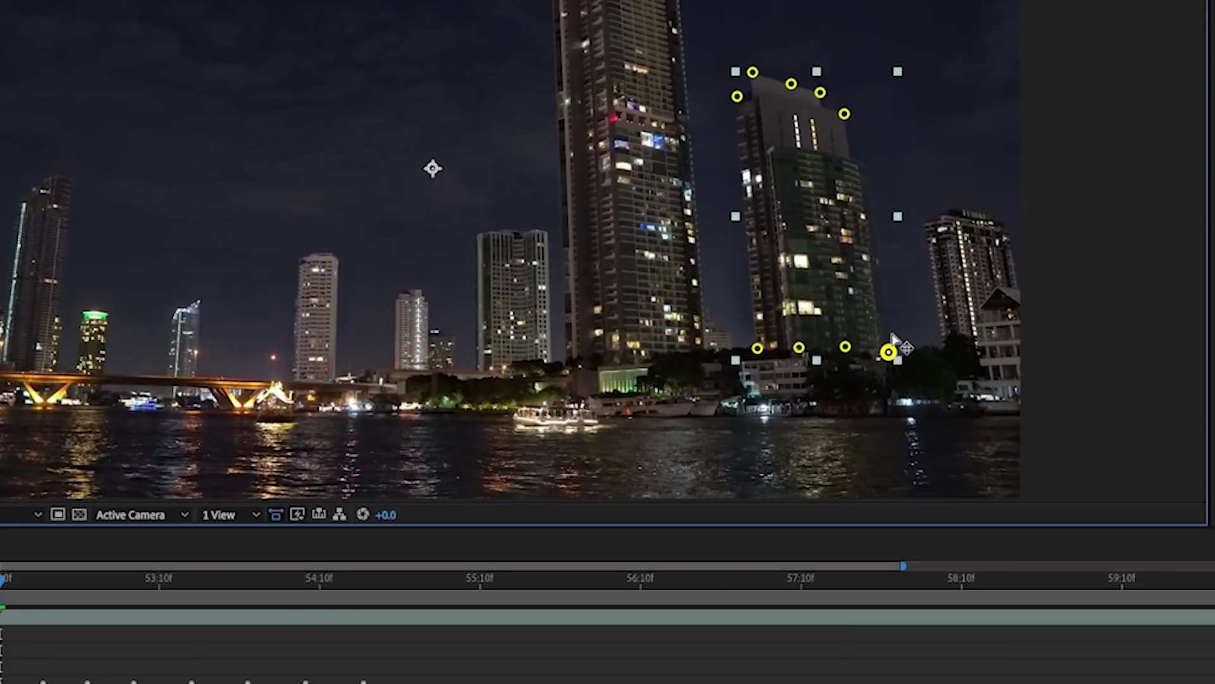
Add a puppet pin on the tower's right edge and select its four top pins.
click(872, 215)
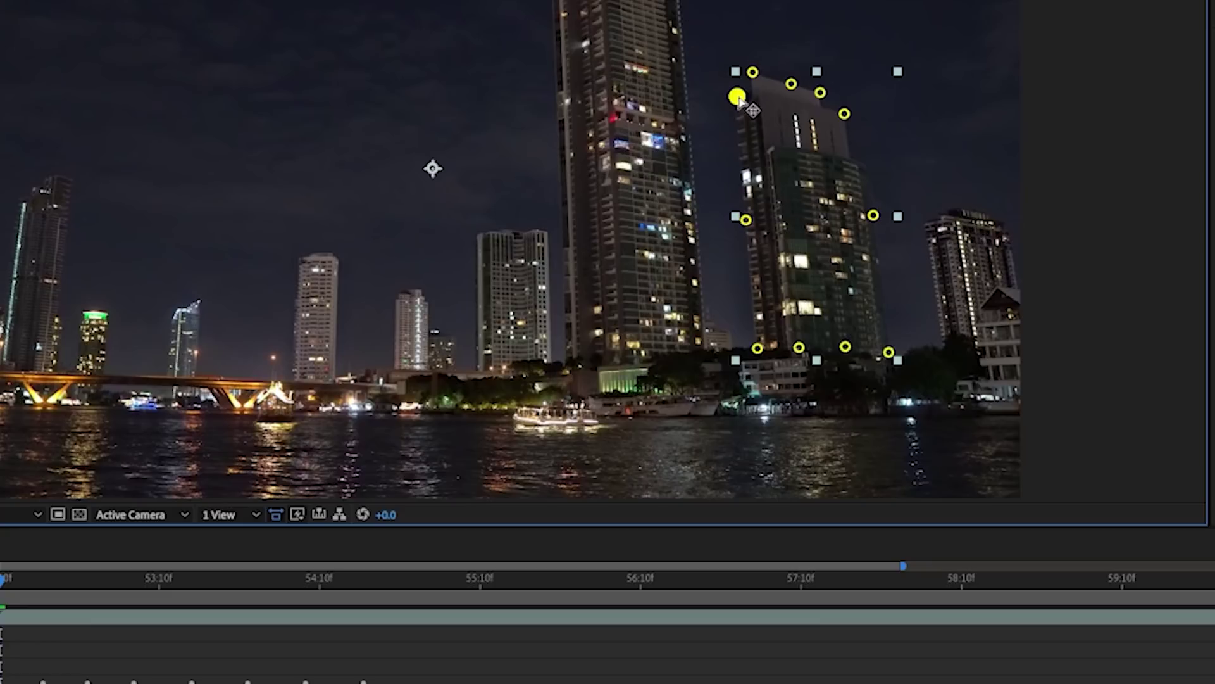
shift+click(753, 71)
shift+click(791, 84)
shift+click(820, 93)
shift+click(845, 113)
Keyframe the tower's top bending right, then over to the left a few frames later.
key(shift+Page_Down)
drag(792, 83, 869, 60)
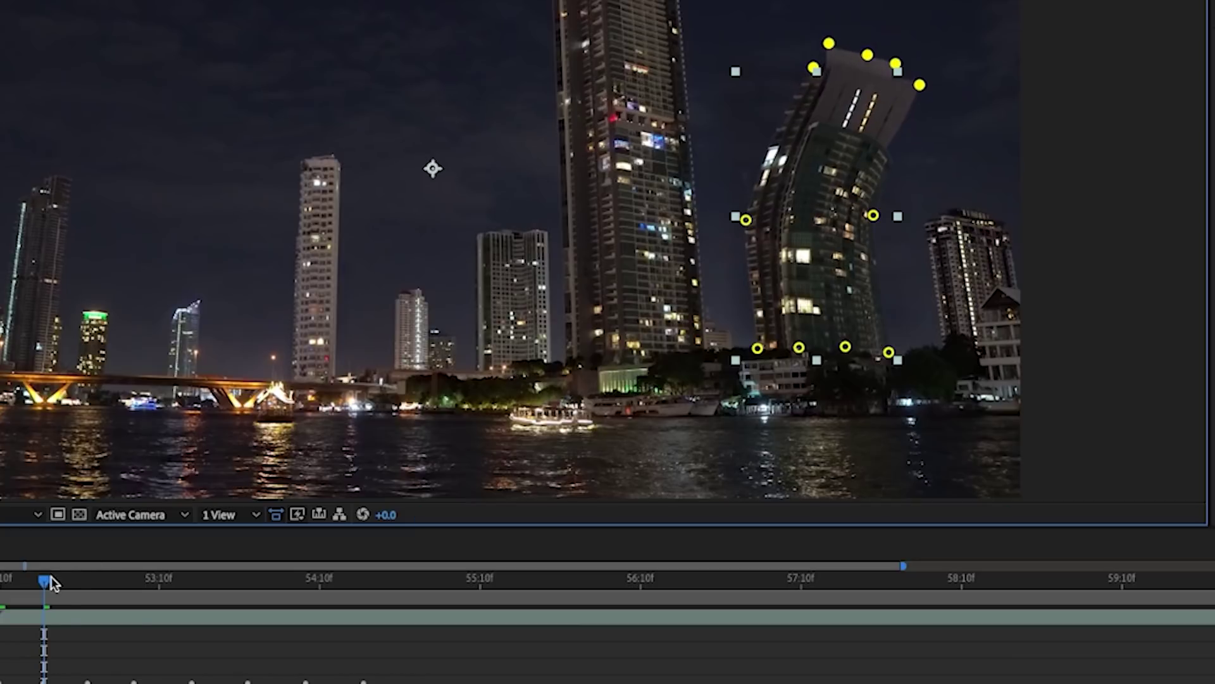
drag(44, 578, 89, 597)
drag(892, 52, 718, 53)
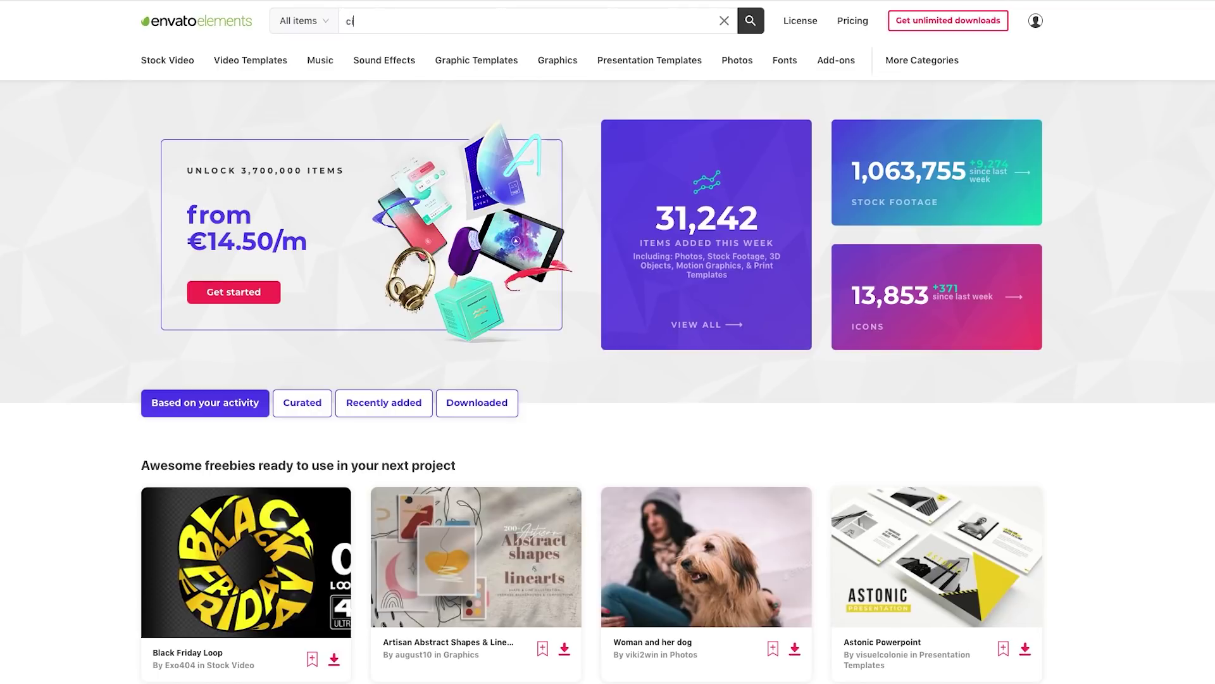
Search Envato Elements for 'cityscape', filter to Stock Video, and browse the results.
text(t)
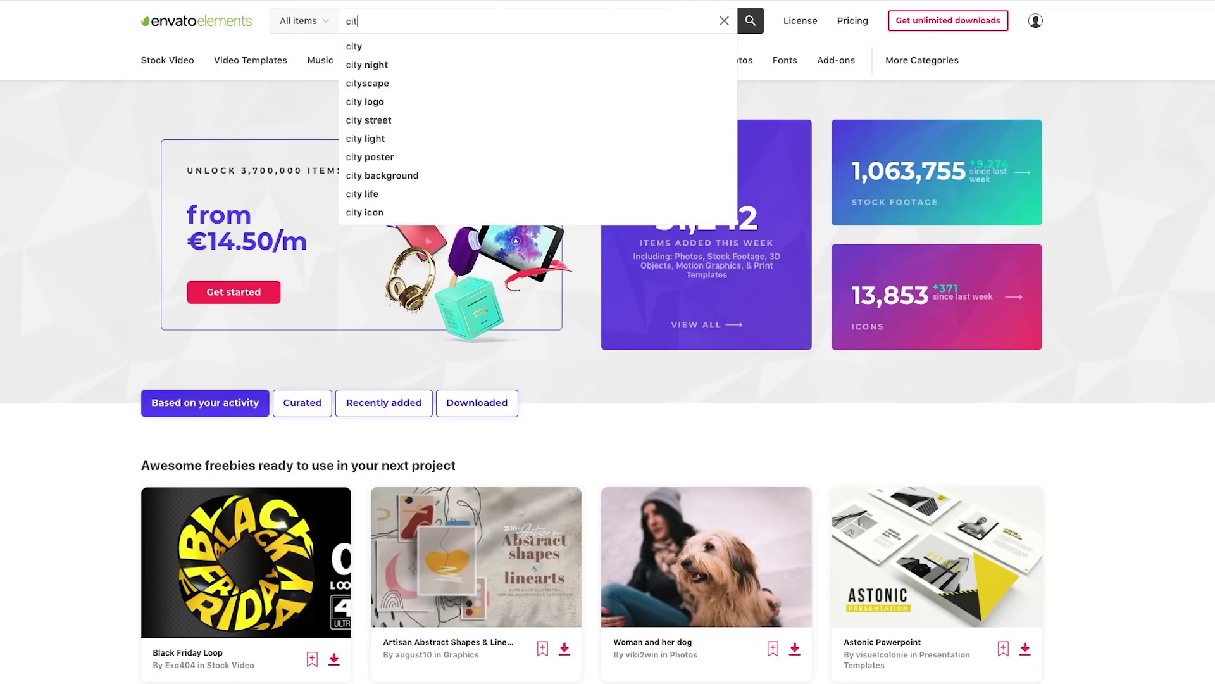
text(yscape)
key(Return)
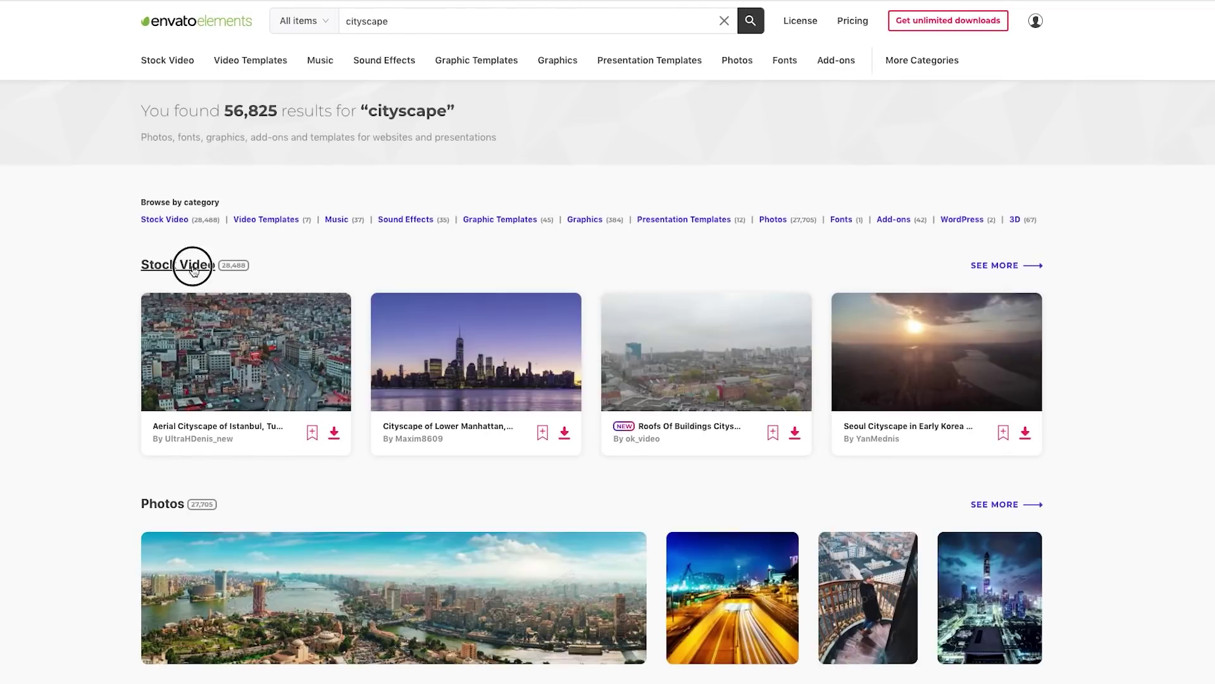
click(184, 264)
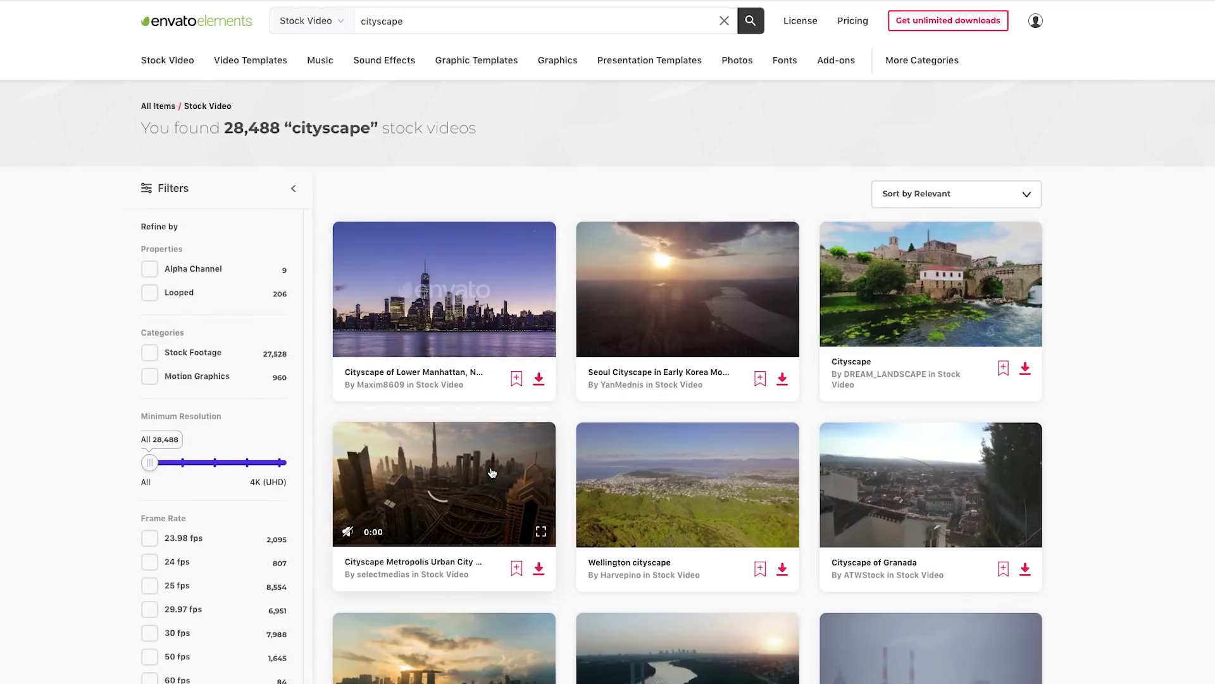
scroll(492, 472, down, 3)
scroll(492, 472, down, 3)
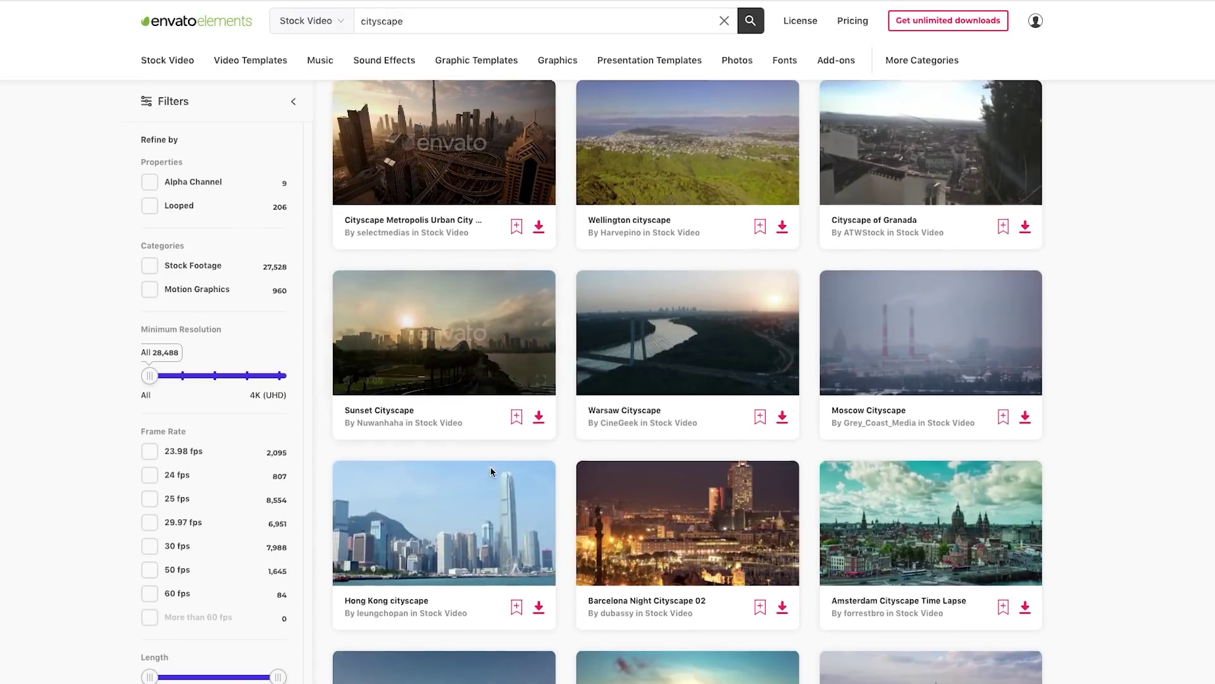
scroll(492, 473, down, 2)
scroll(491, 472, down, 2)
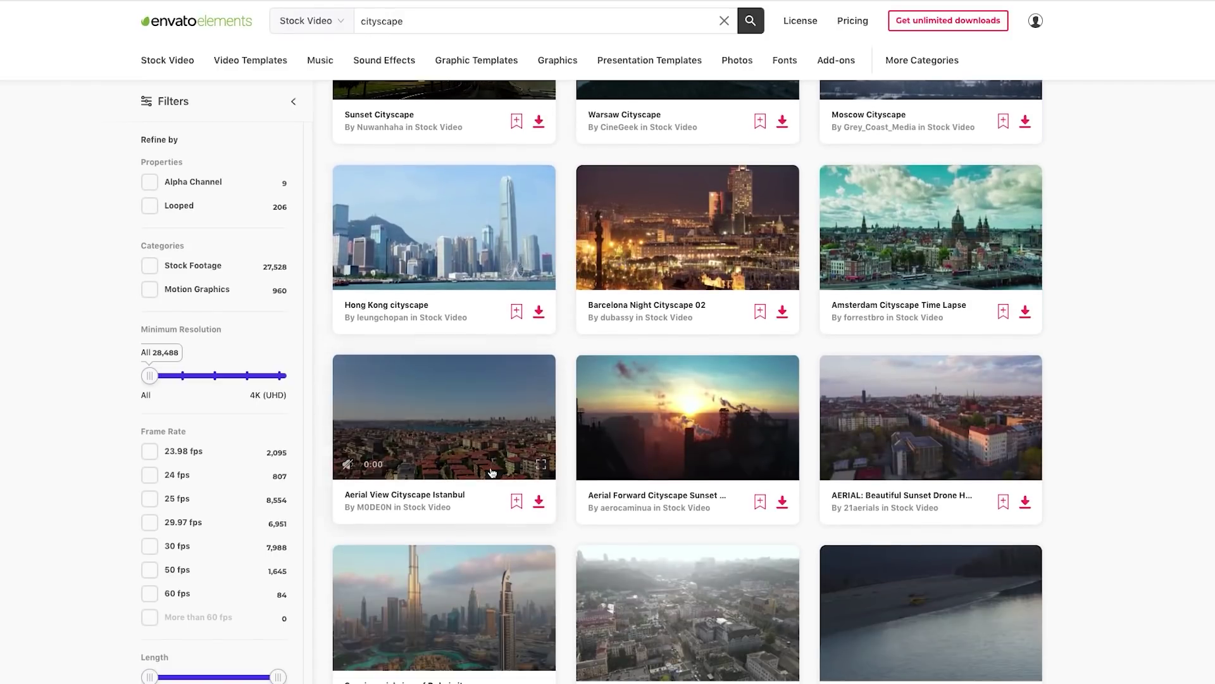
scroll(492, 472, down, 1)
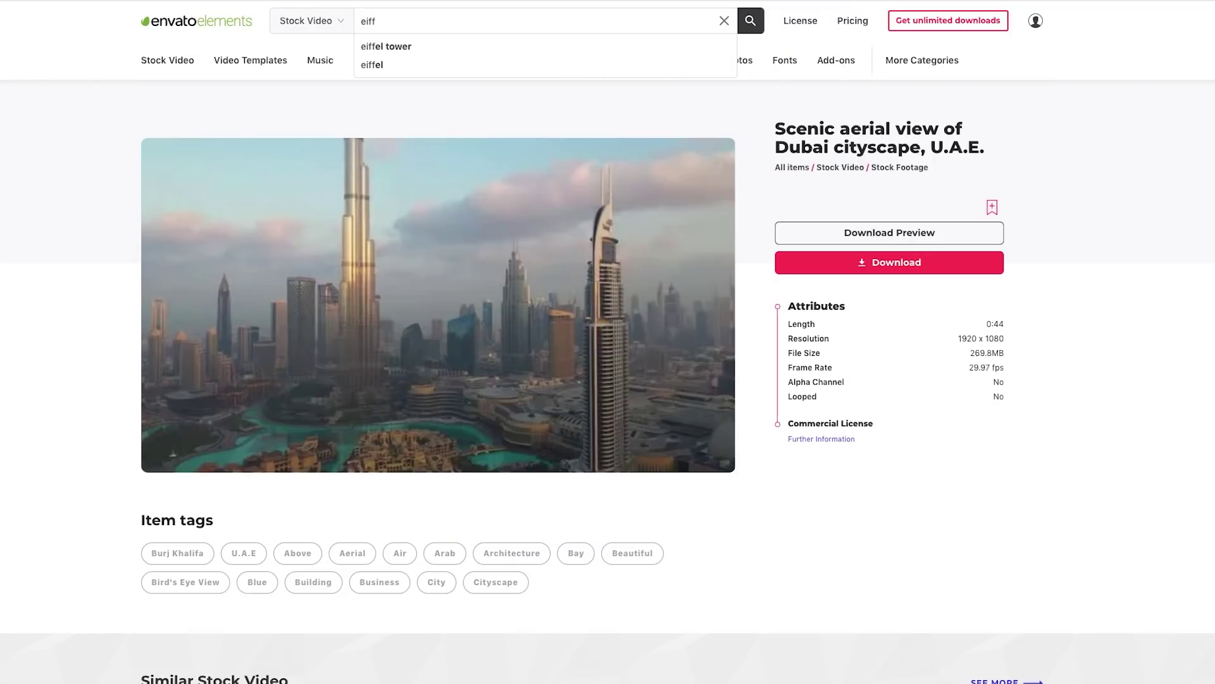
Search stock videos for 'eiffel tower', then for 'new york city buildings'.
click(412, 45)
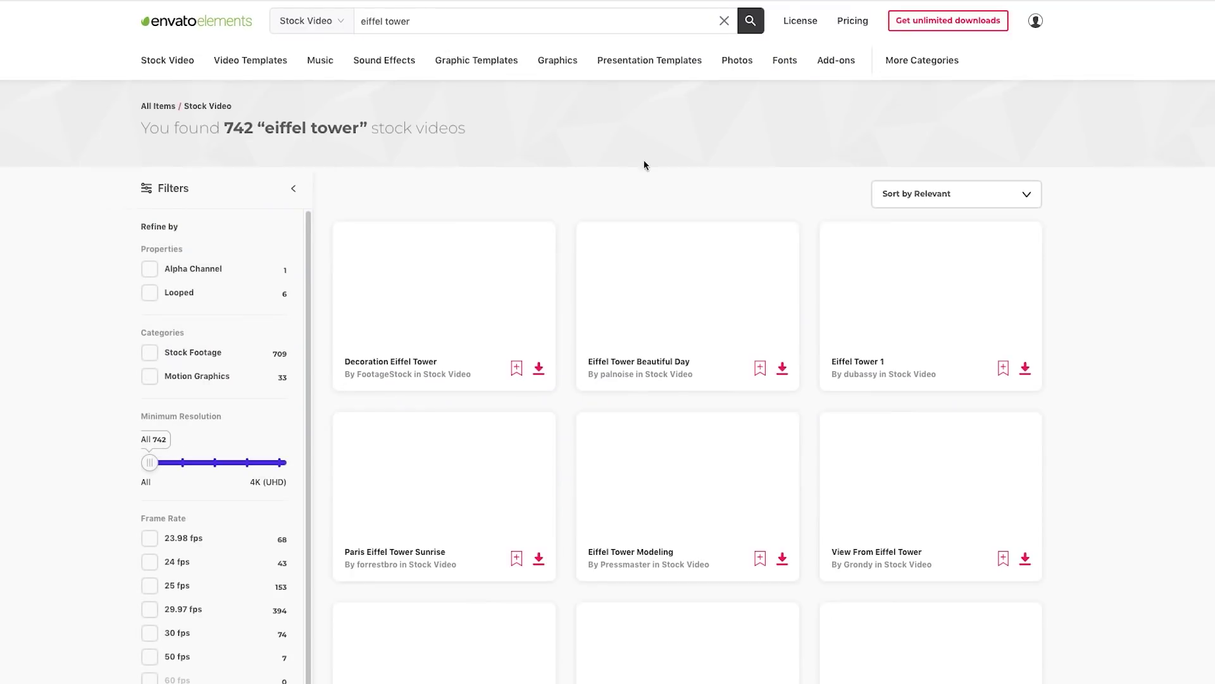
mouse_move(700, 312)
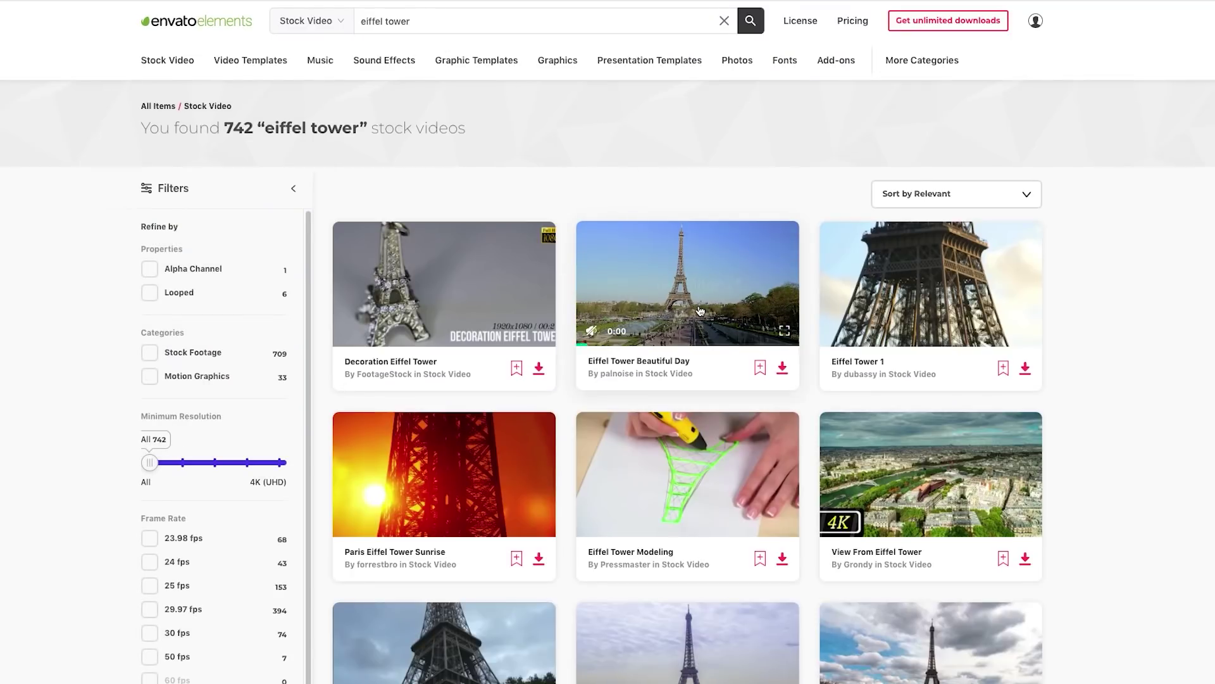
text(new yo)
text(rk city bu)
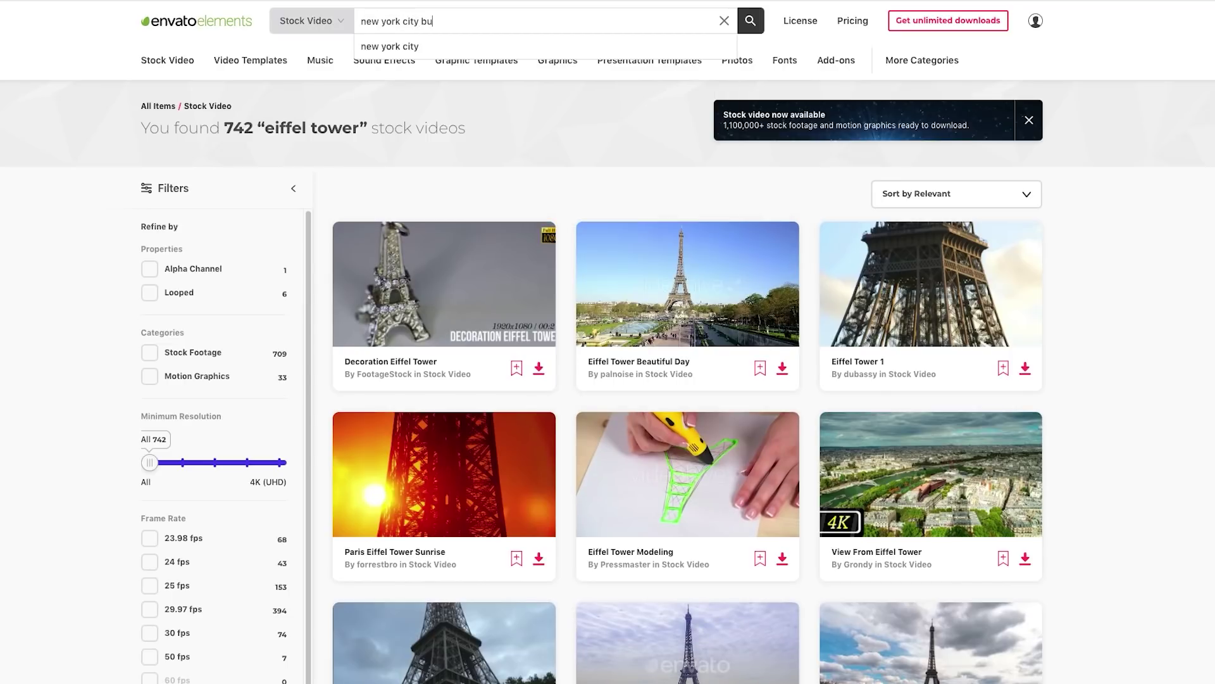
text(ildings)
key(Return)
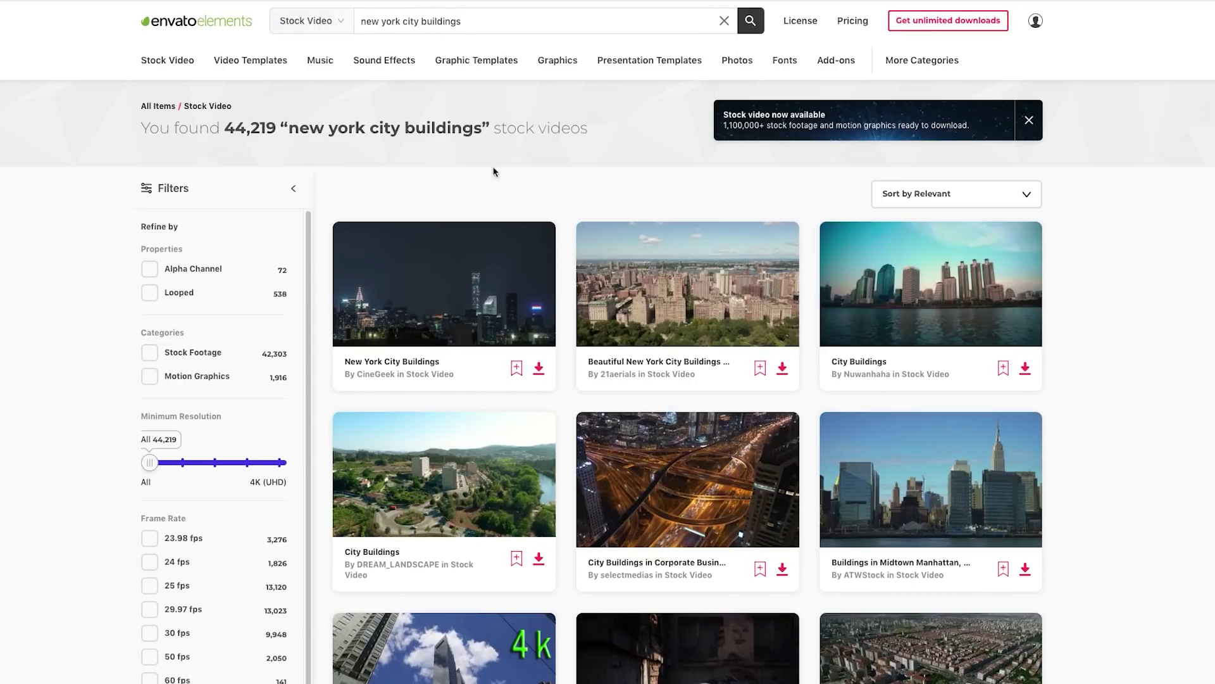